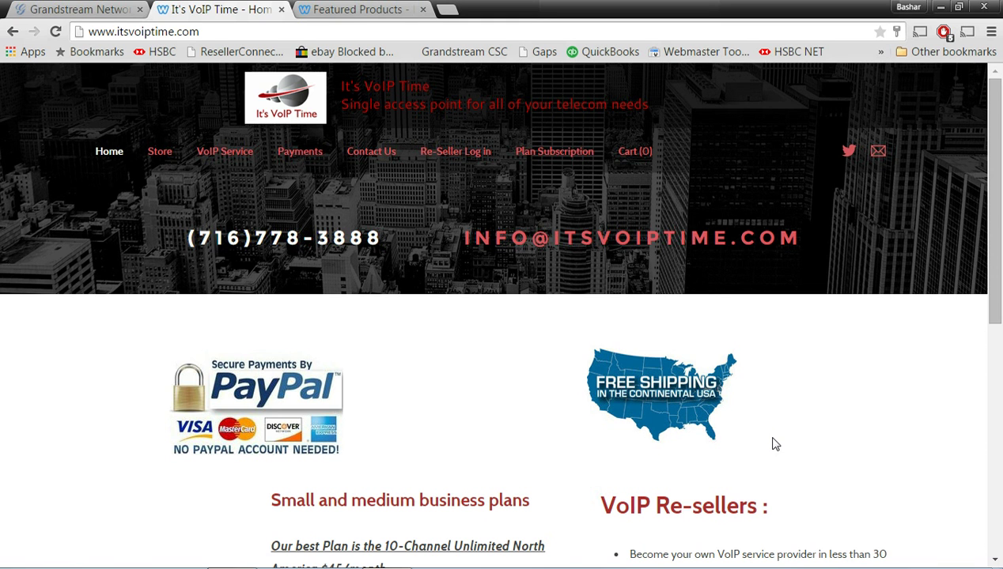
Go from the store tab to Grandstream's Support firmware download page
click(348, 10)
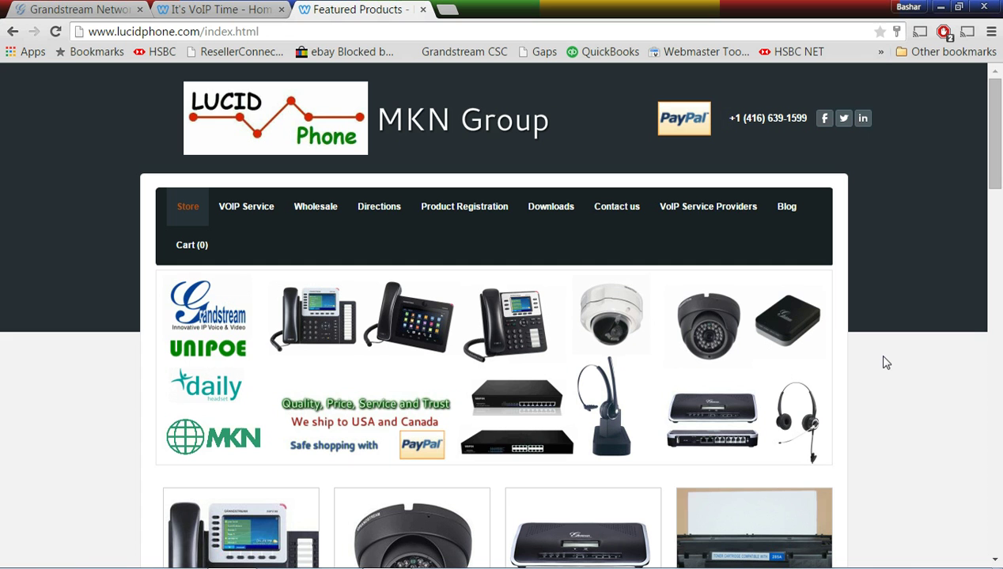
click(47, 9)
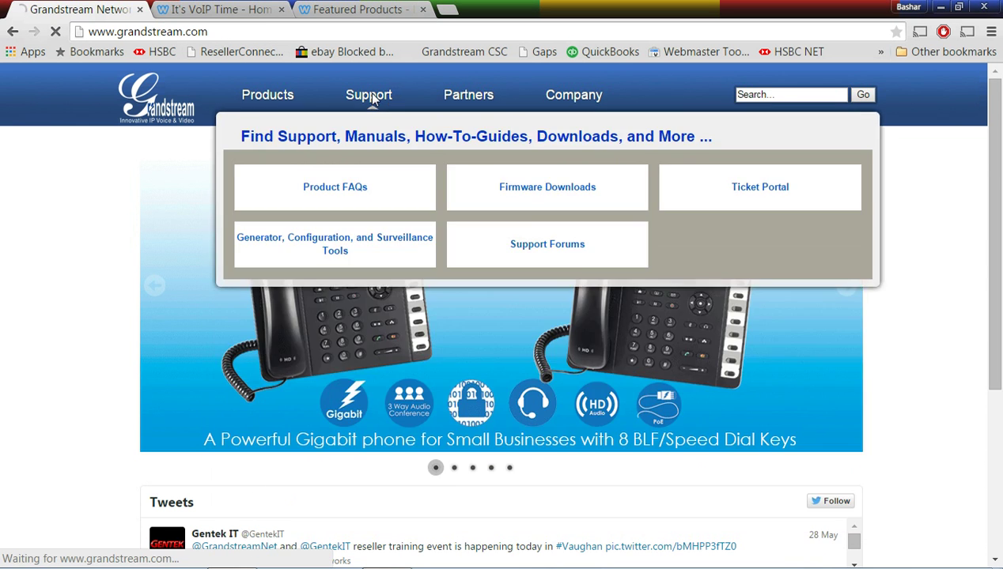
click(376, 99)
mouse_move(376, 99)
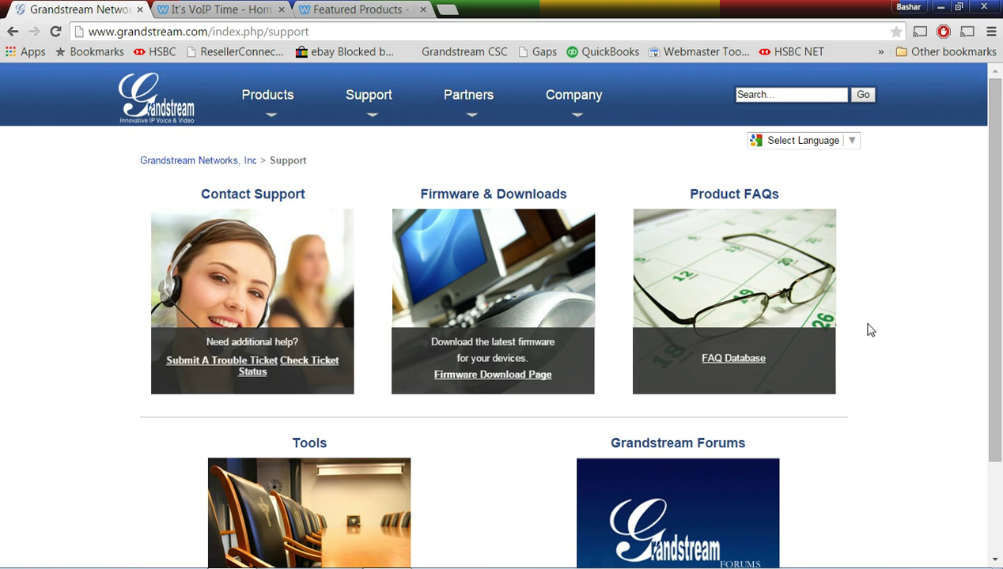
click(507, 376)
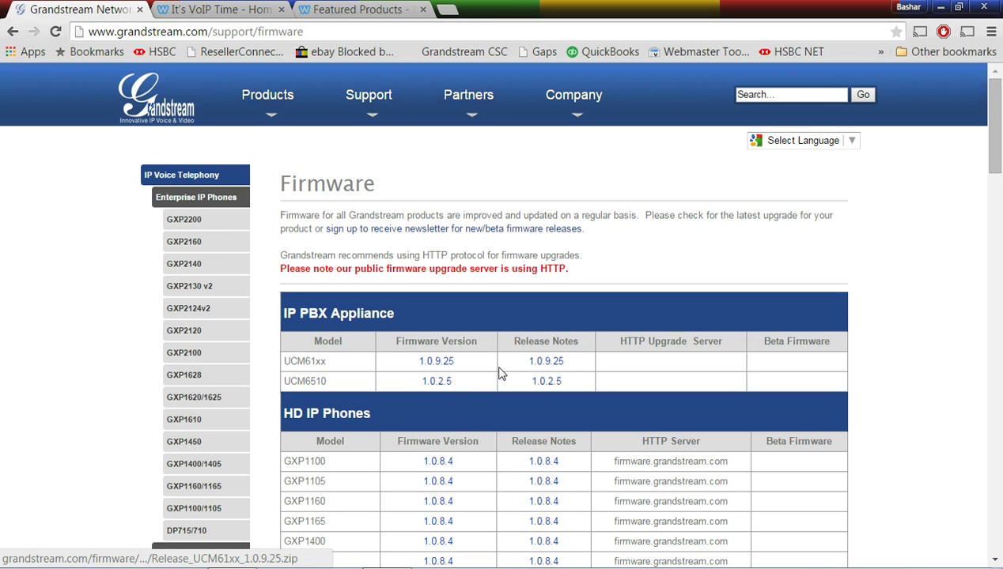
Download the UCM61xx 1.0.9.25 firmware and open Release_UCM61xx_1.0.9.25.zip
click(436, 363)
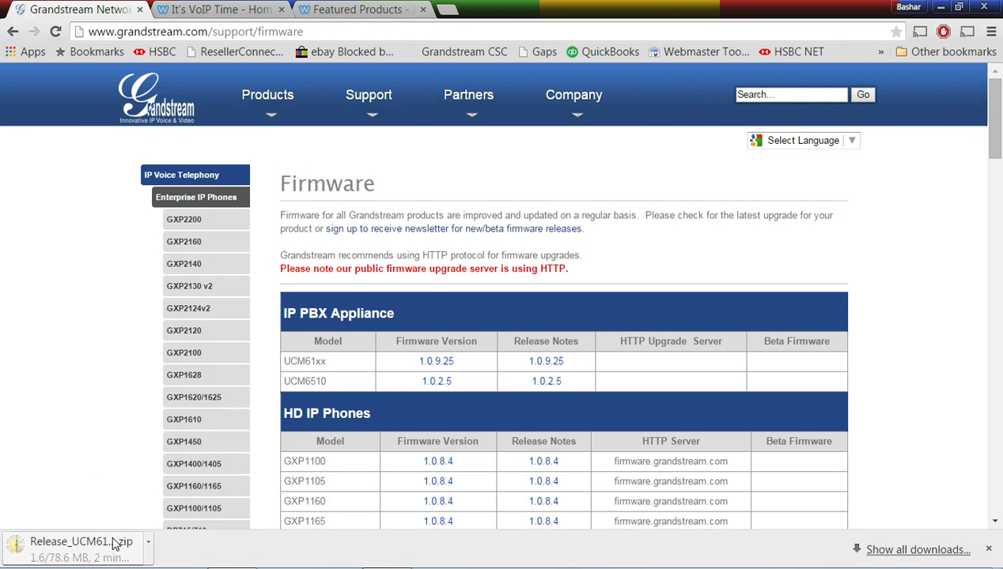
mouse_move(97, 568)
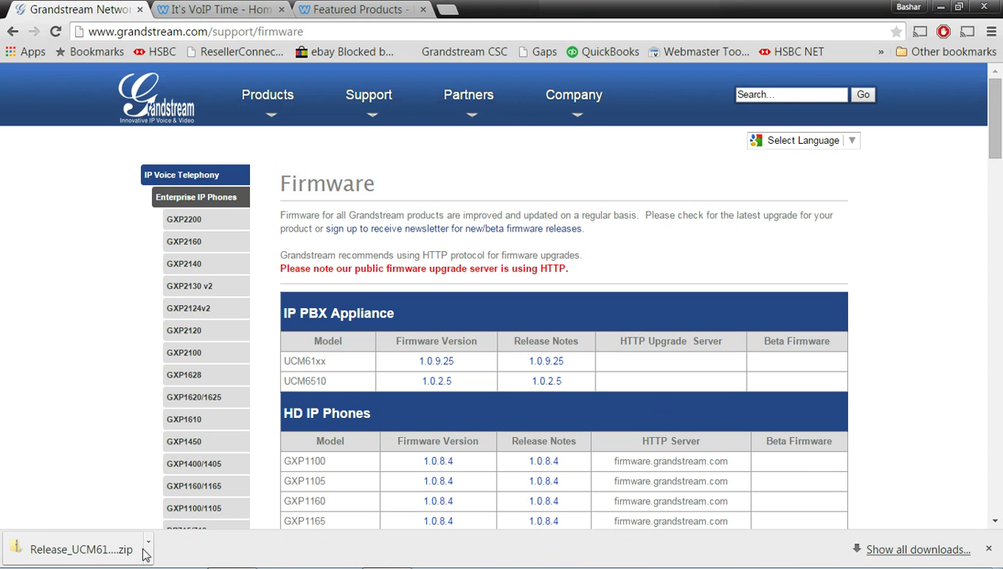
mouse_move(142, 568)
click(93, 547)
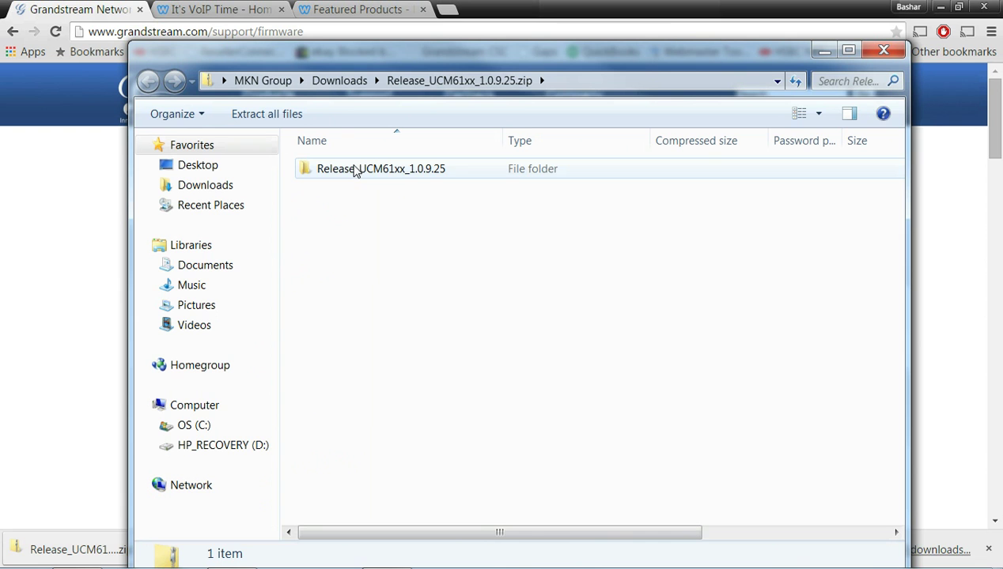
Copy ucm6100fw.bin from the archive's release folder
double_click(354, 171)
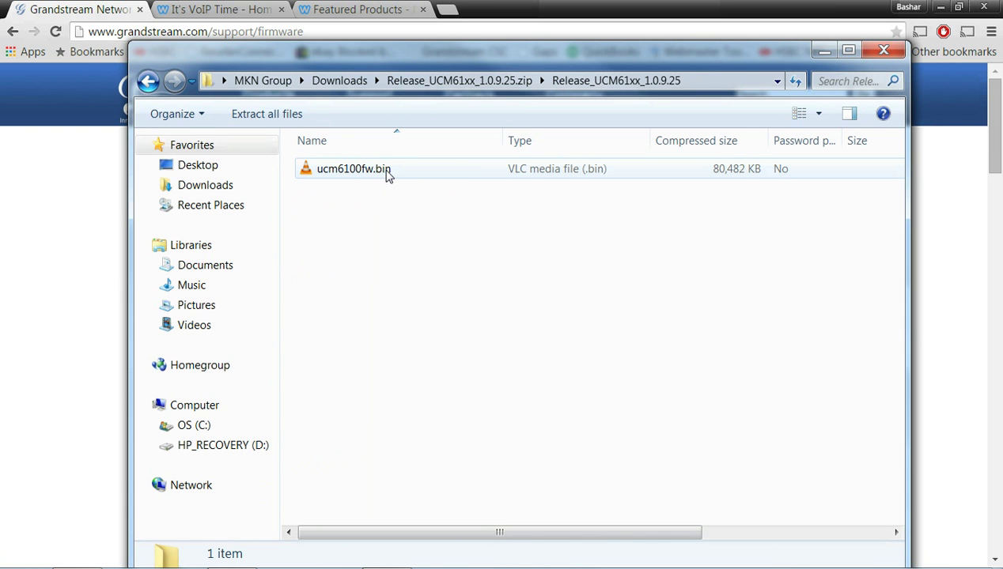
click(386, 171)
right_click(388, 172)
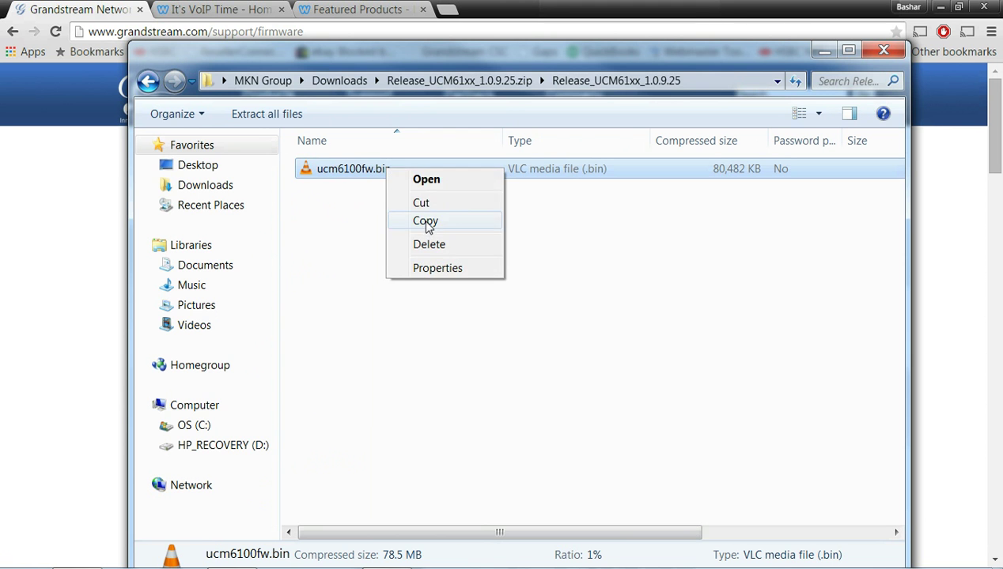
click(424, 220)
Paste ucm6100fw.bin onto the desktop and bring Chrome back to the front
click(939, 6)
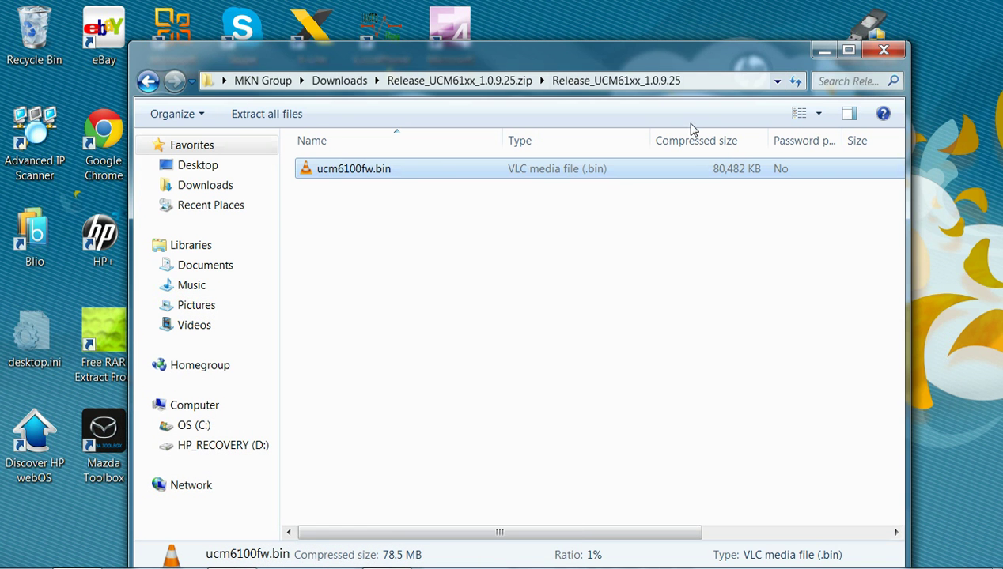
drag(734, 55, 651, 34)
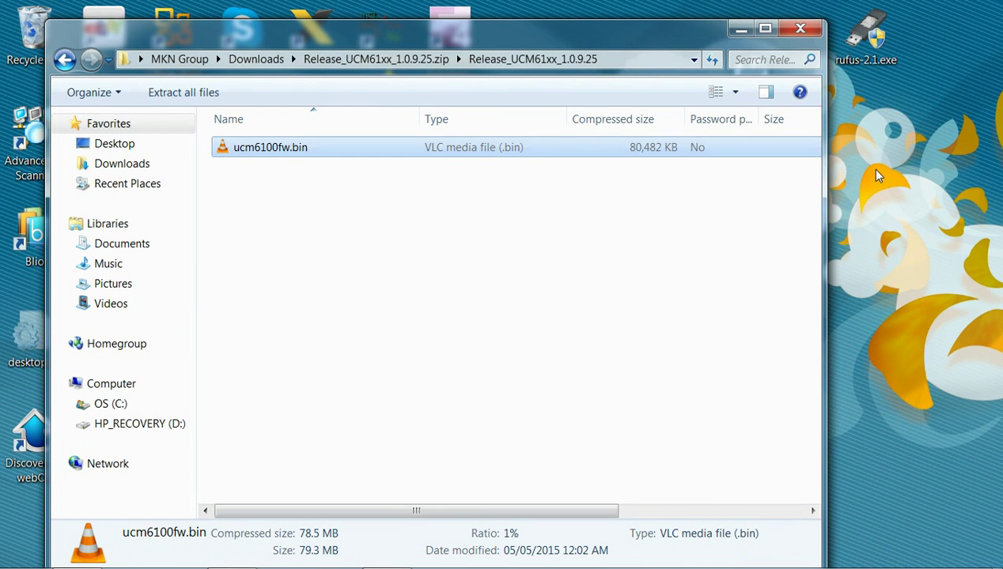
right_click(876, 168)
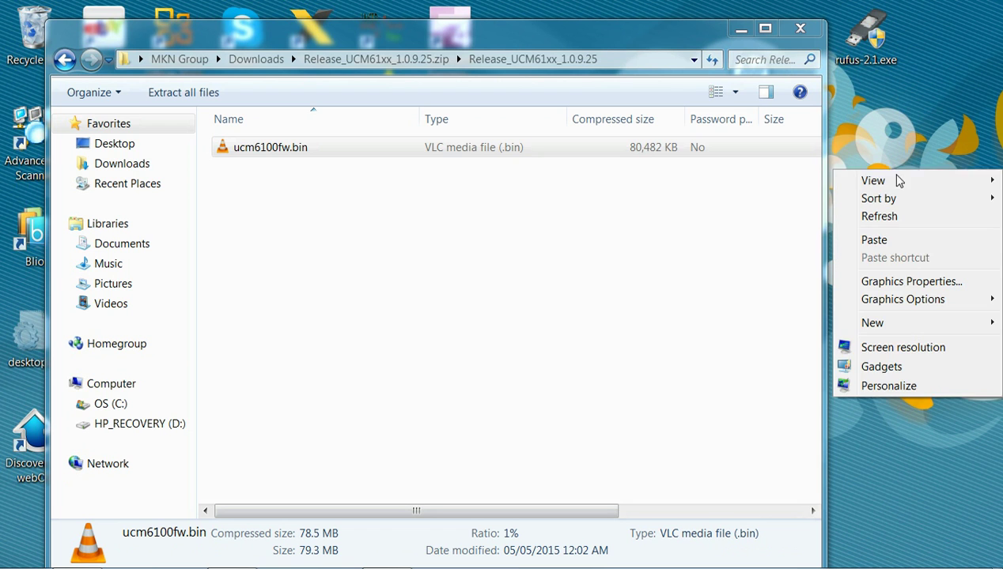
click(872, 237)
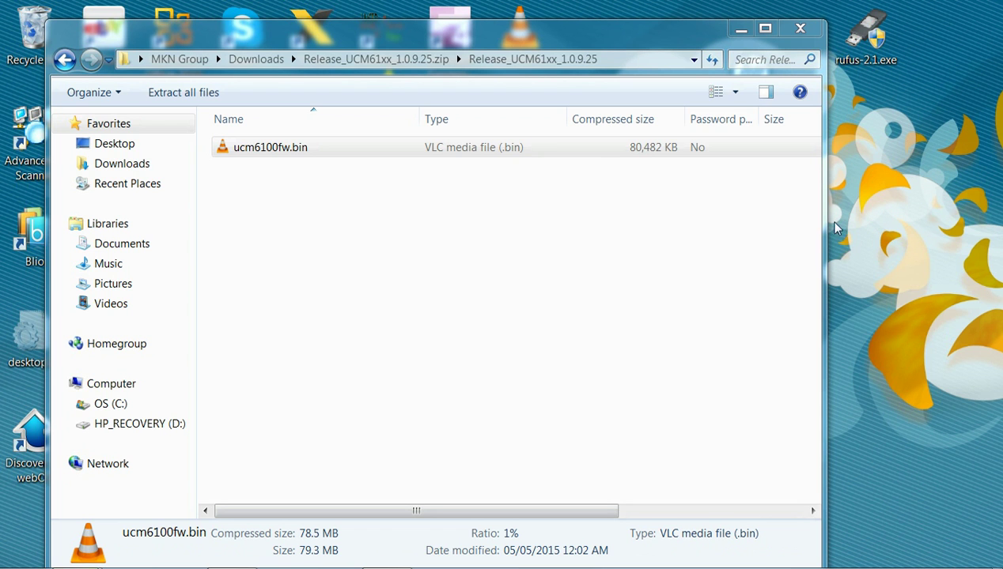
drag(637, 35, 602, 56)
click(231, 551)
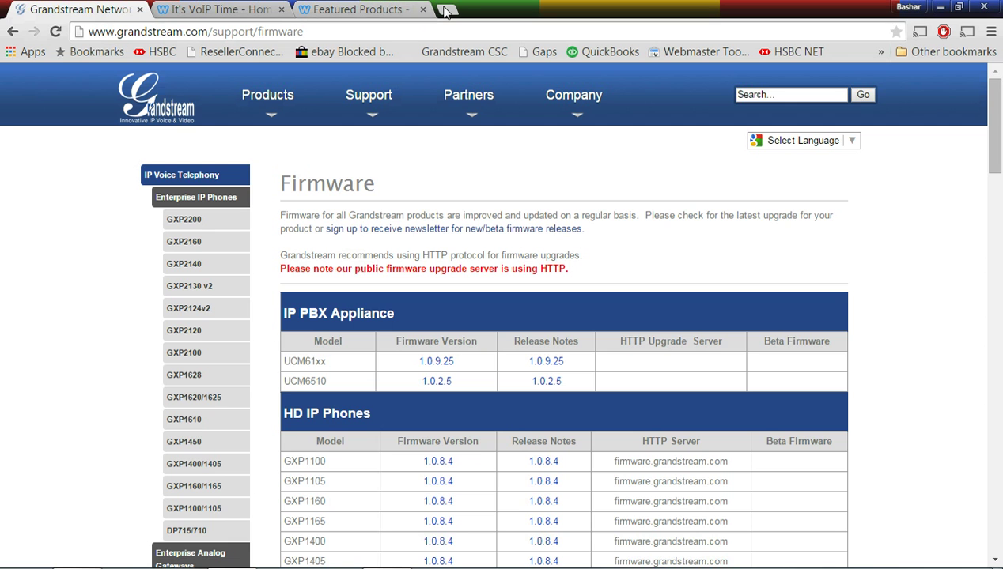
Load the PBX address 192.168.1.32 in a new Chrome tab
click(446, 10)
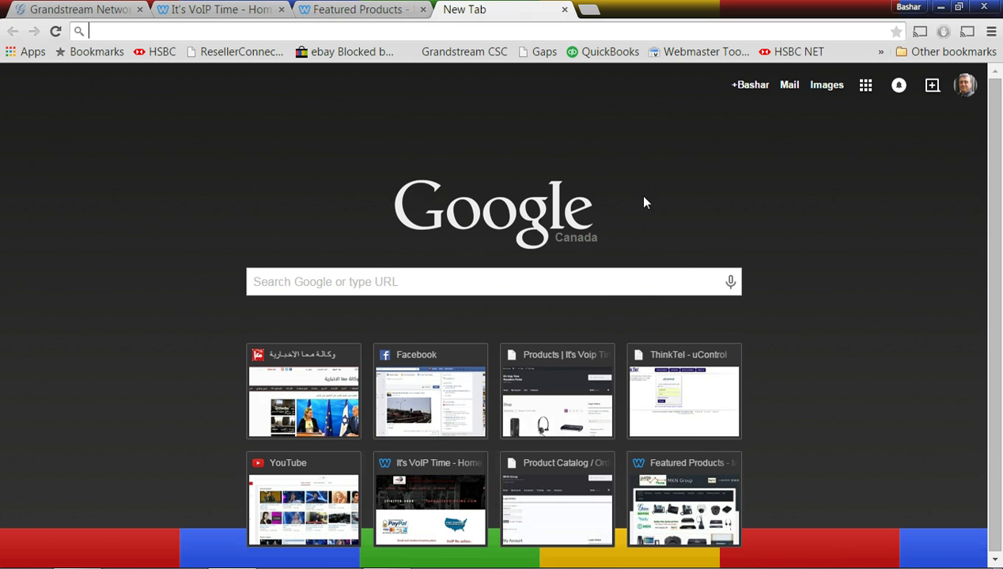
key(ctrl+w)
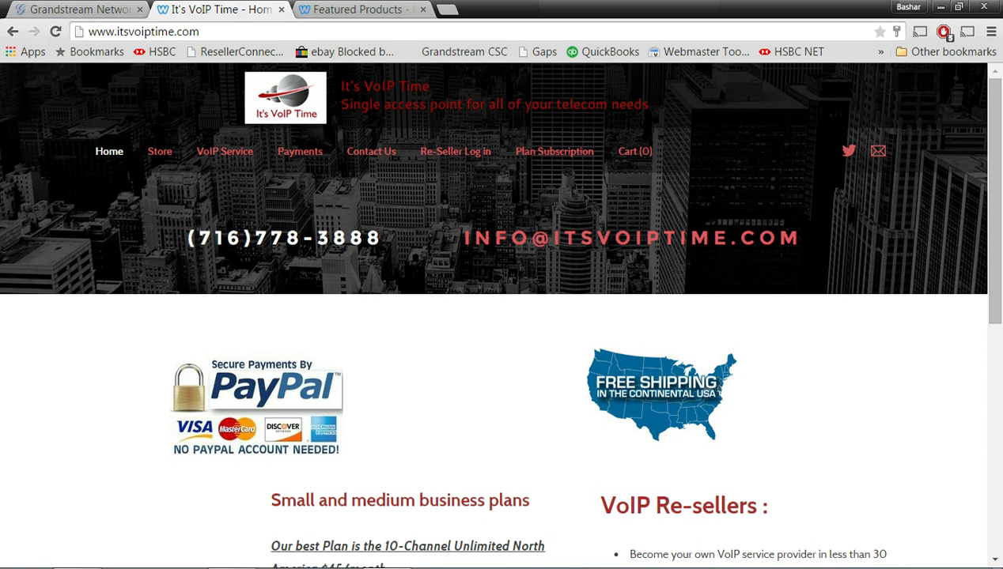
click(447, 10)
text(192.)
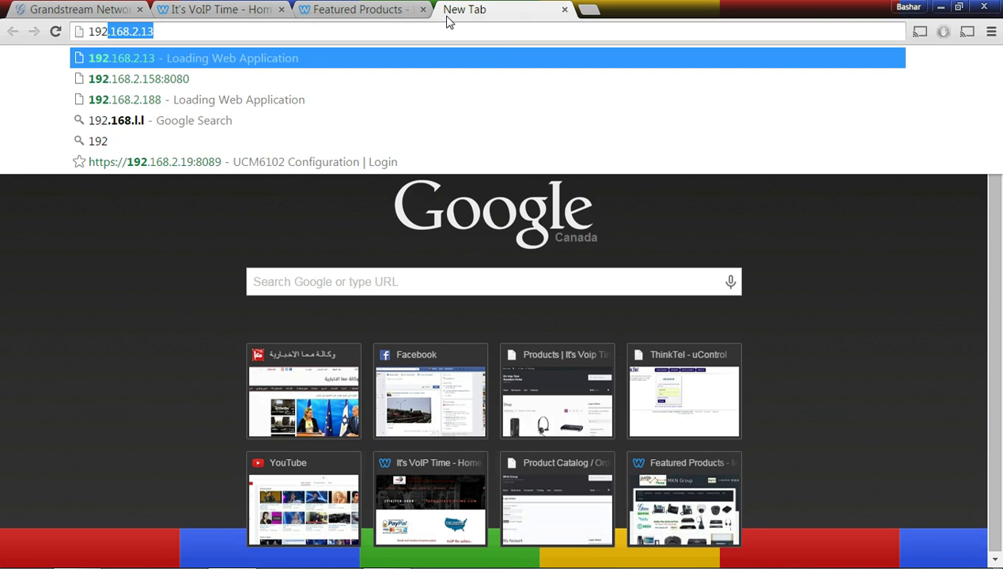
text(16)
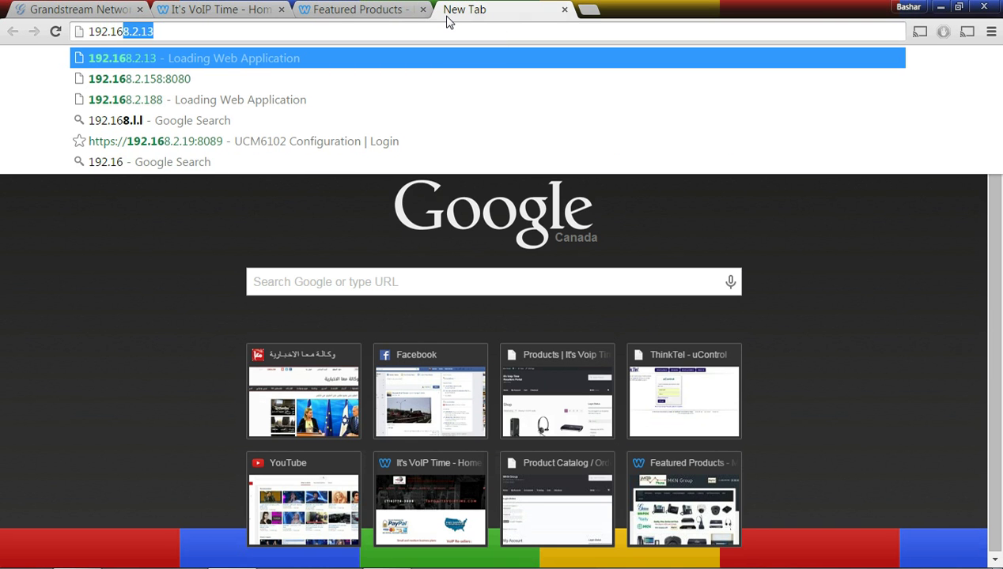
text(8.1.32)
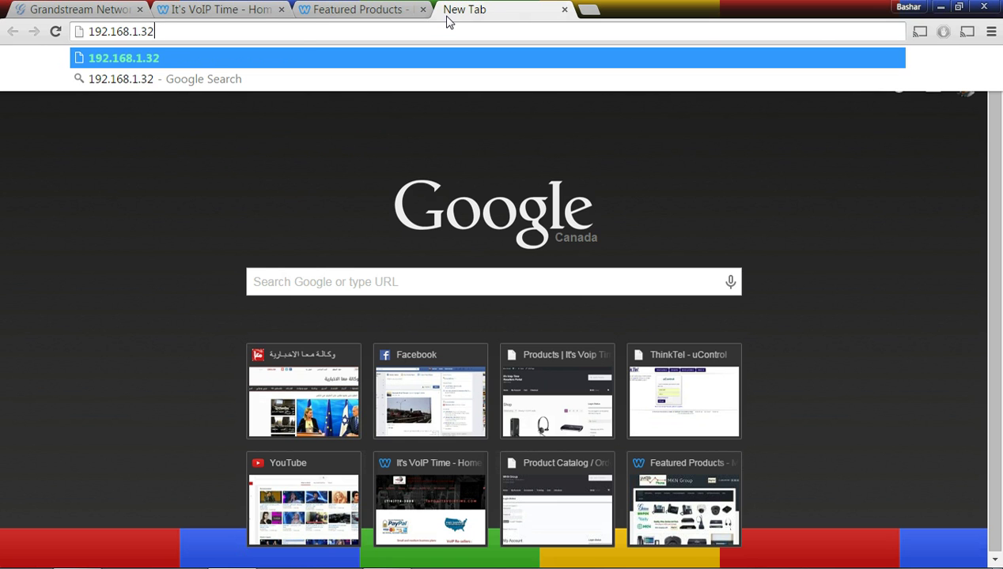
key(Return)
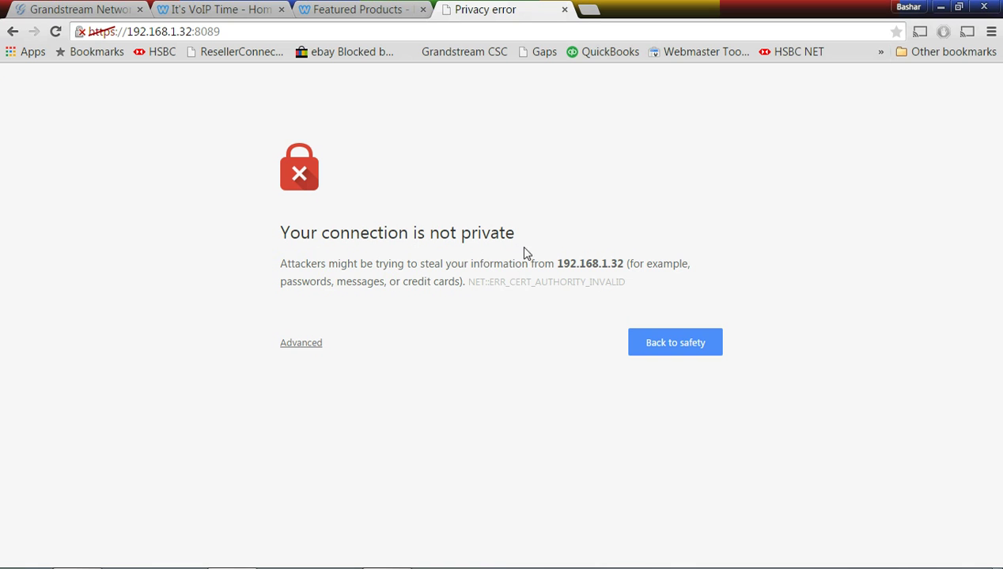
Bypass the certificate warning and log in with the administrator username and password
click(310, 346)
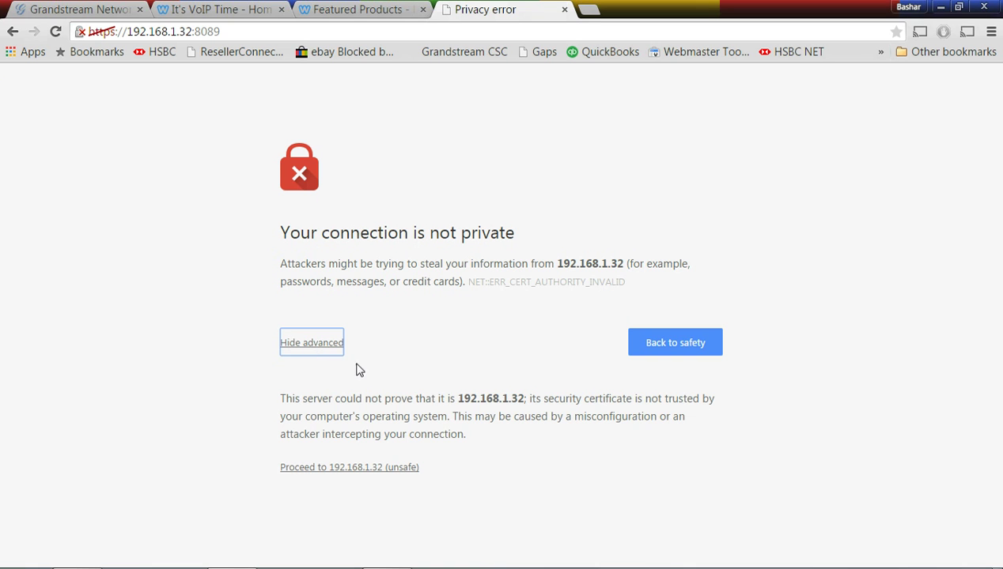
click(355, 468)
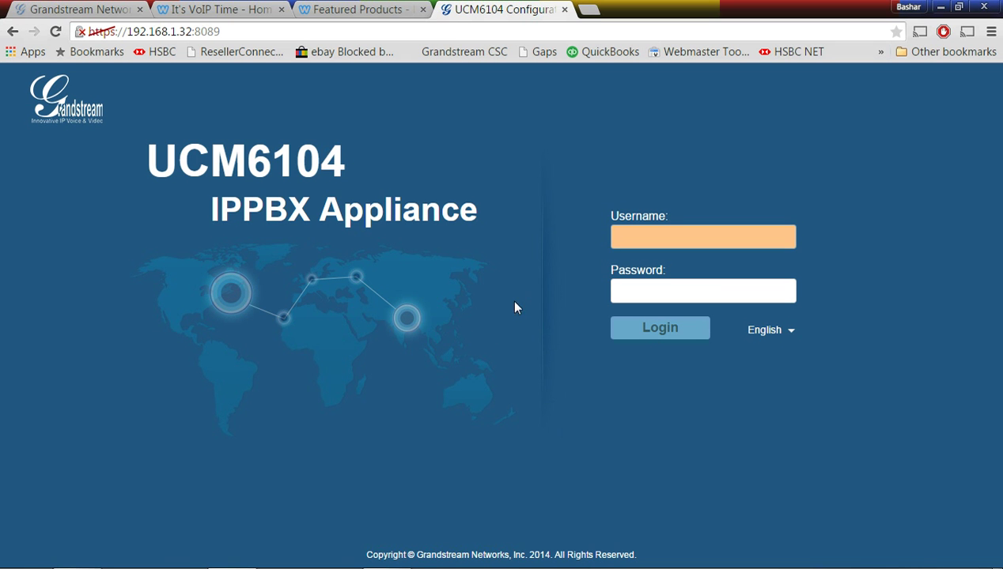
text(a)
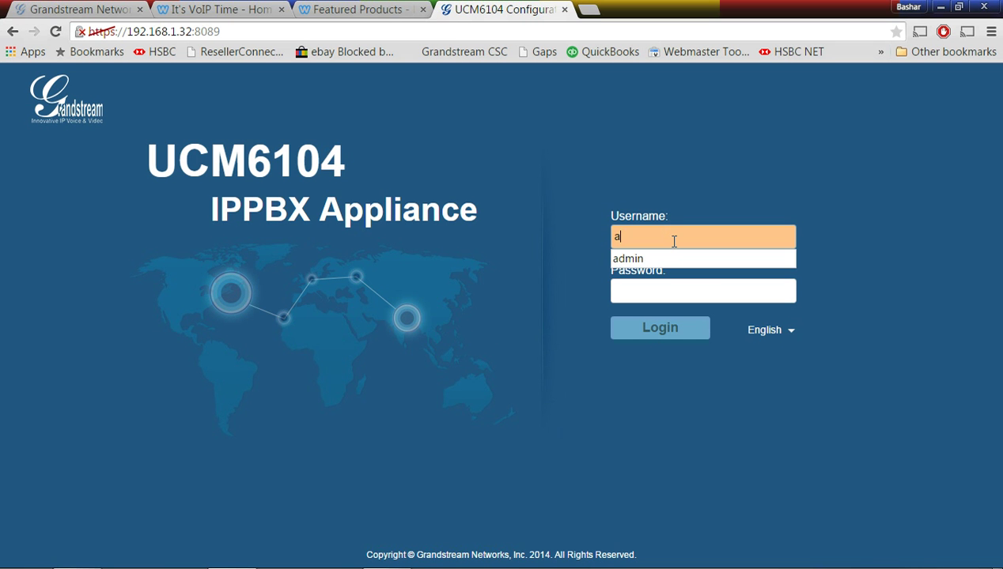
text(dmin)
key(Tab)
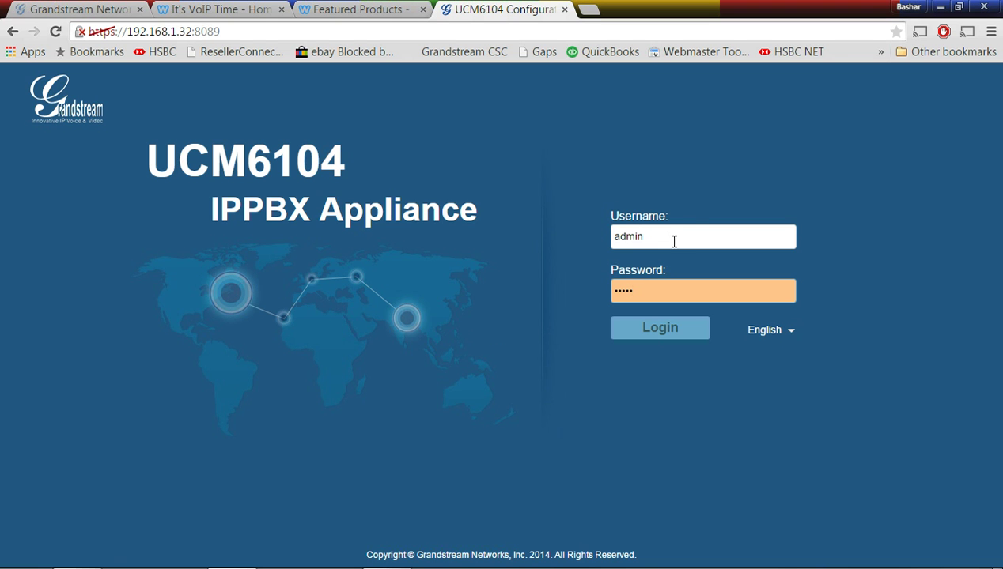
text(admin)
click(681, 321)
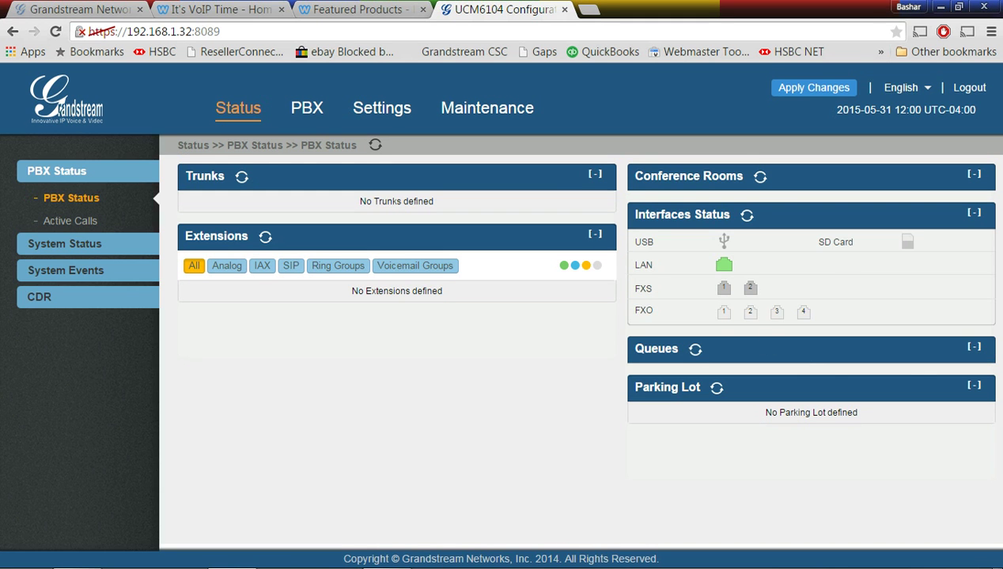
On the Upgrade page, pick ucm6100fw.bin from the desktop as the local firmware file
click(491, 109)
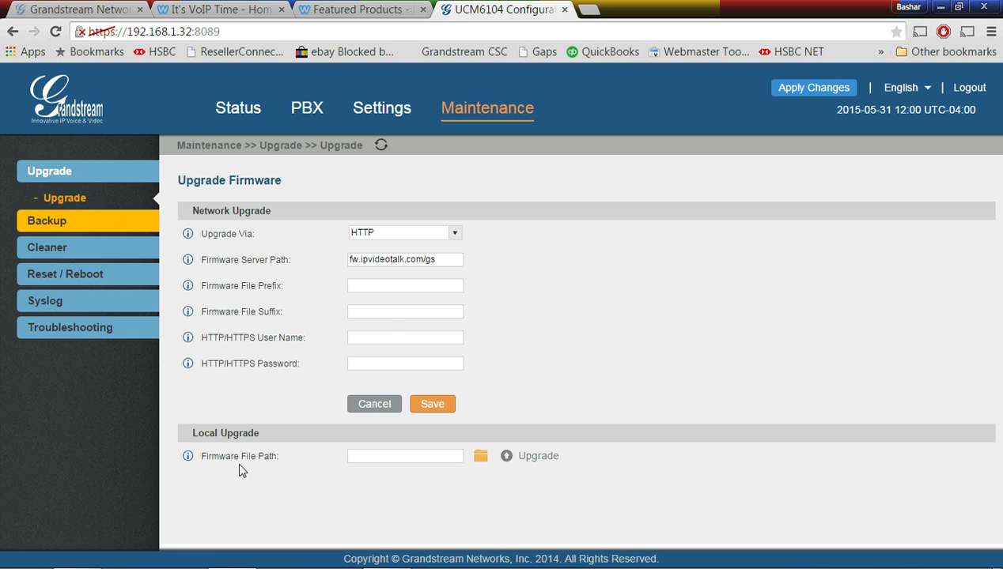
click(480, 456)
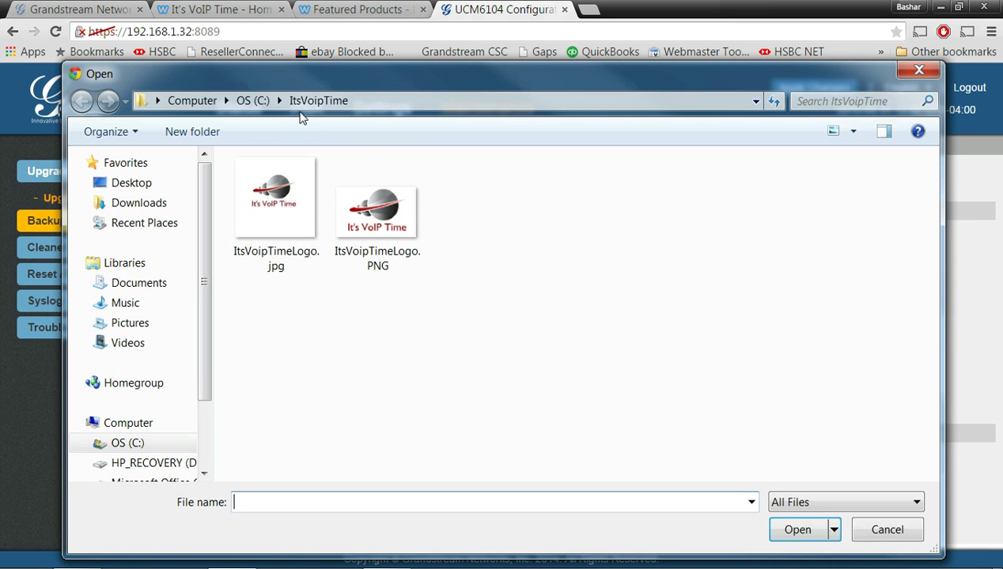
click(138, 184)
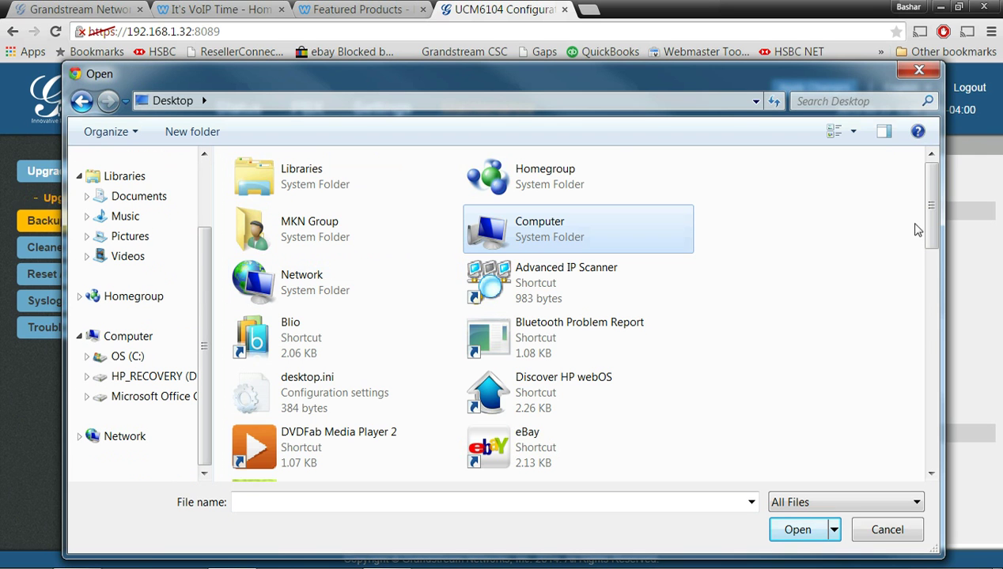
drag(929, 211, 933, 443)
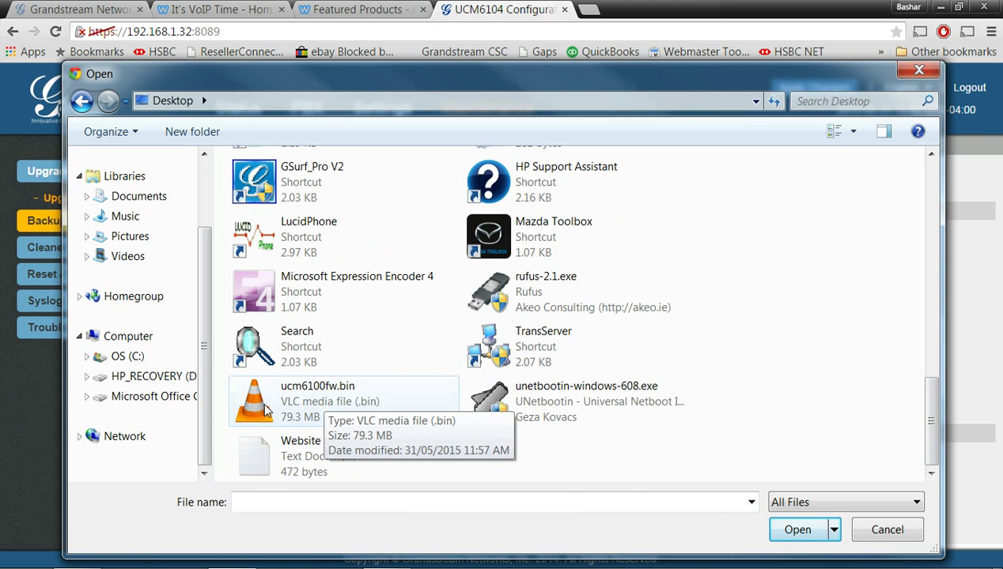
click(334, 398)
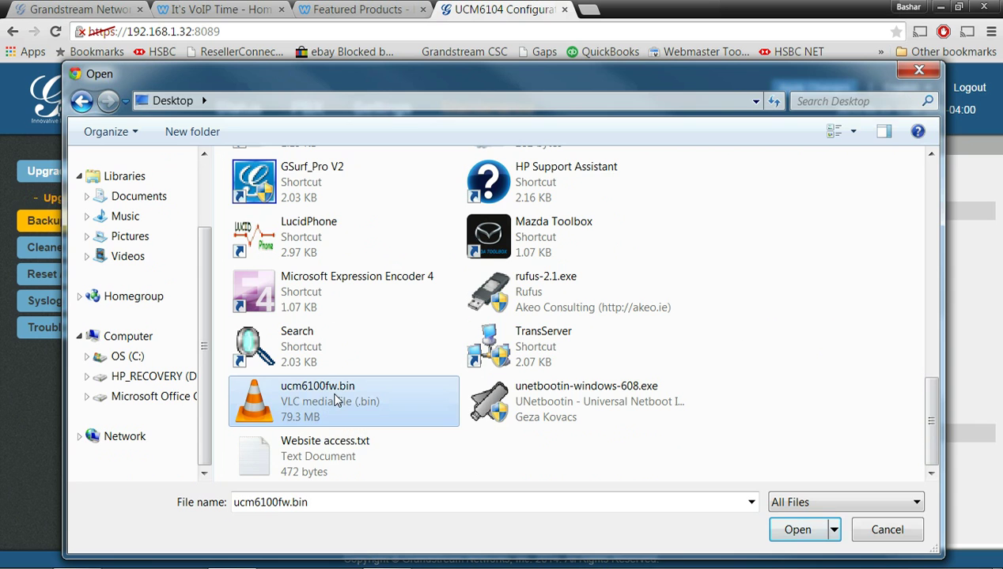
double_click(335, 398)
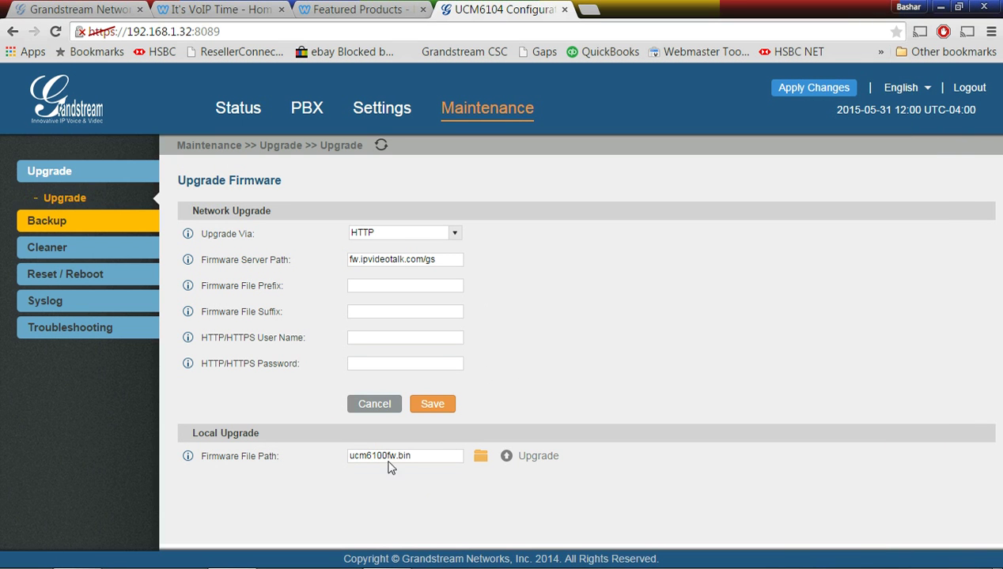
Upload the ucm6100fw.bin firmware and confirm the restart to apply it
click(538, 457)
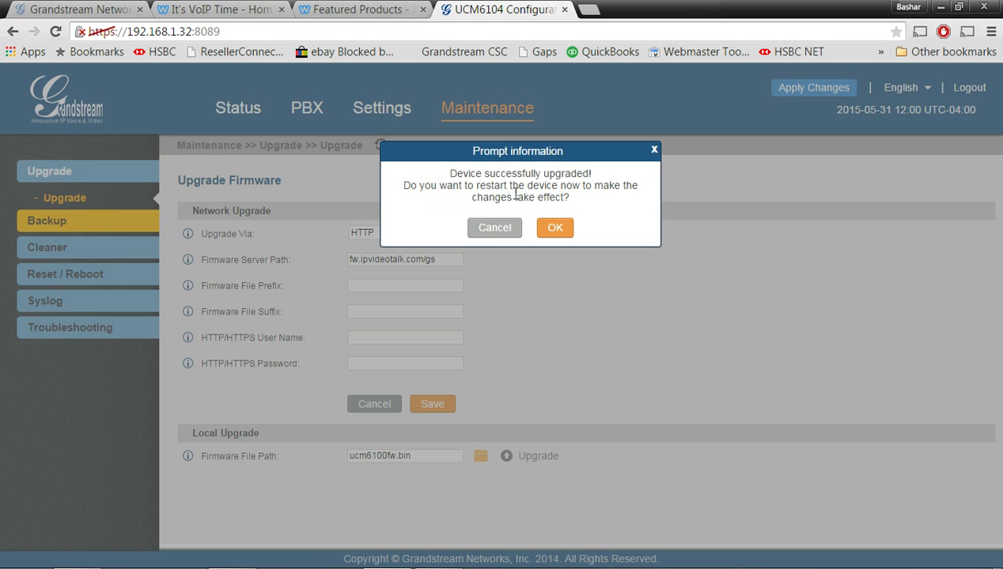
click(555, 228)
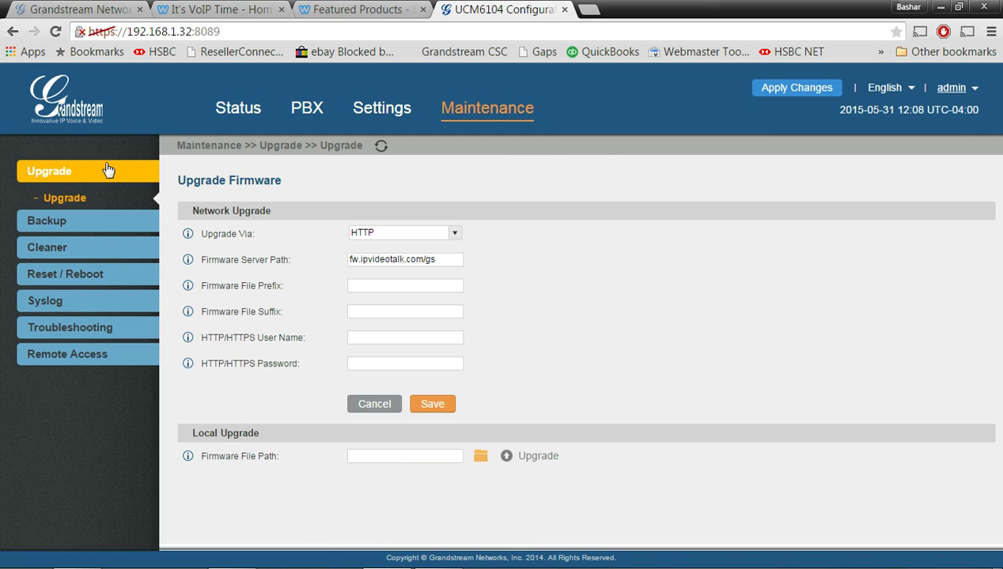
Navigate from Status to PBX Extensions and open the Batch Add Extensions options
click(241, 111)
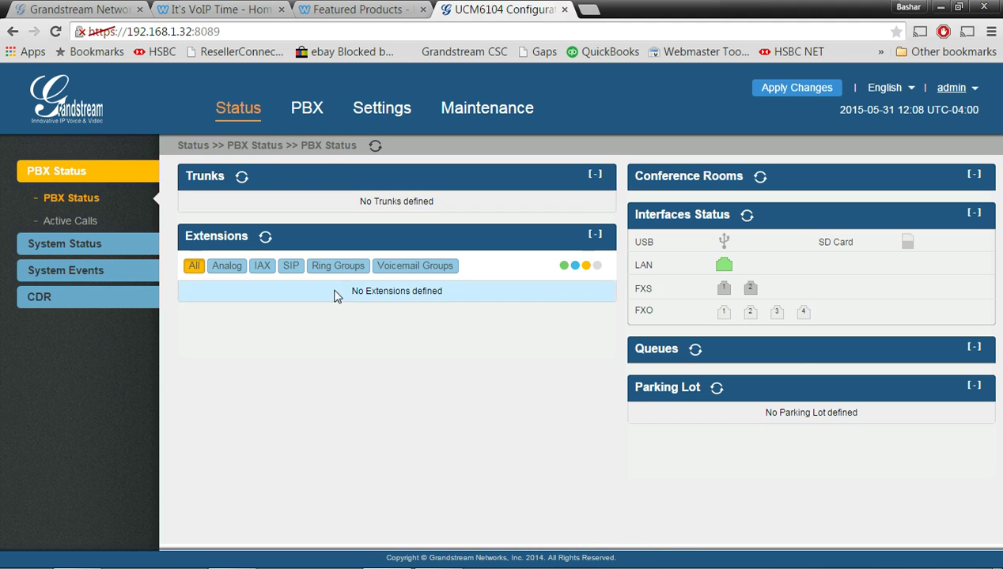
click(312, 113)
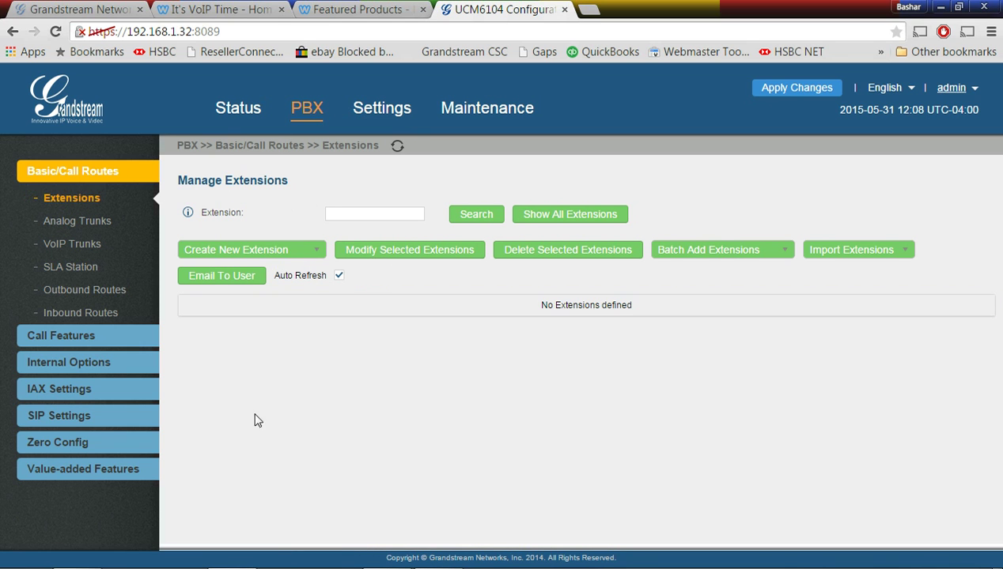
click(320, 260)
click(771, 251)
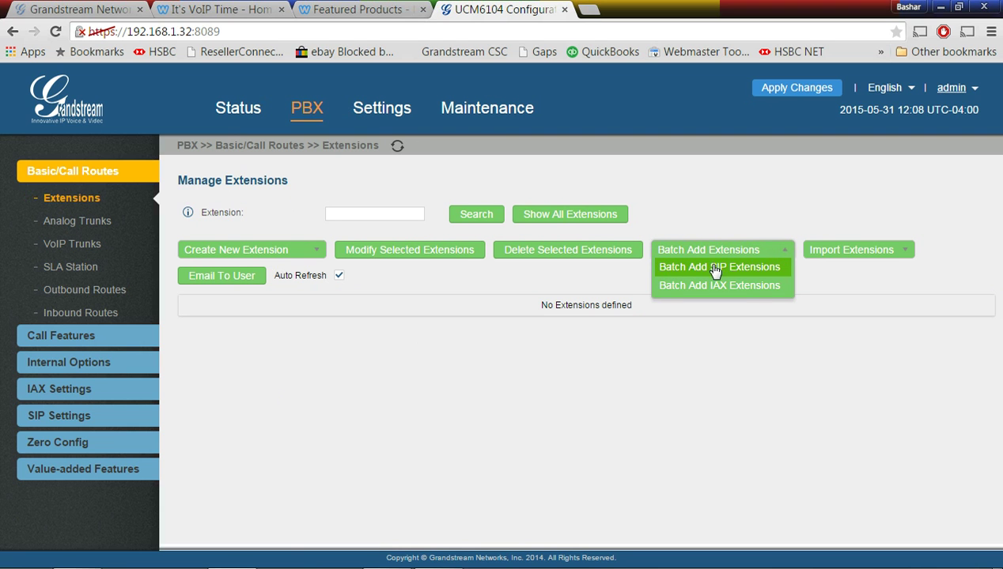
Try batch-adding SIP extensions starting at 20, then follow the range warning to General Preferences
click(769, 272)
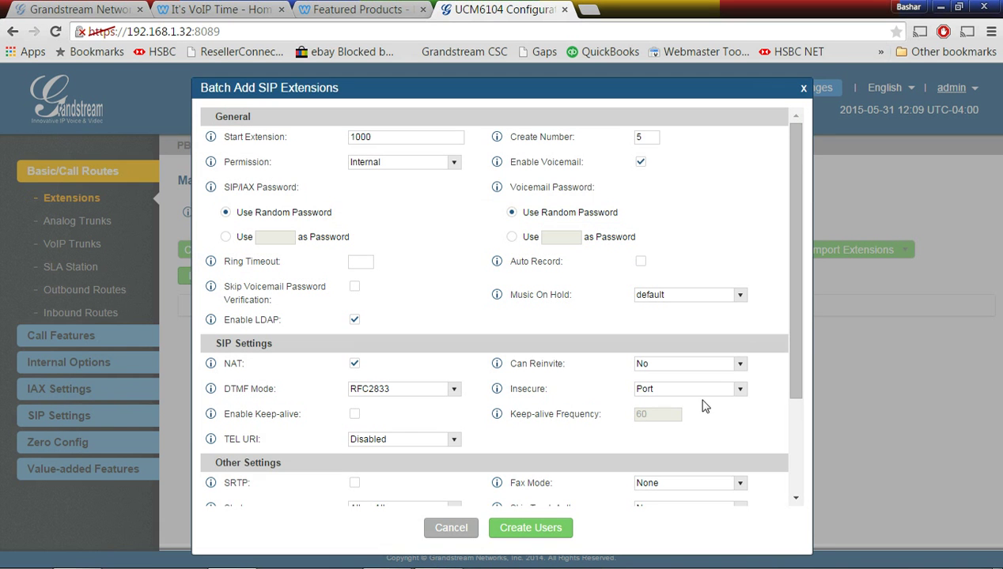
click(378, 137)
double_click(378, 137)
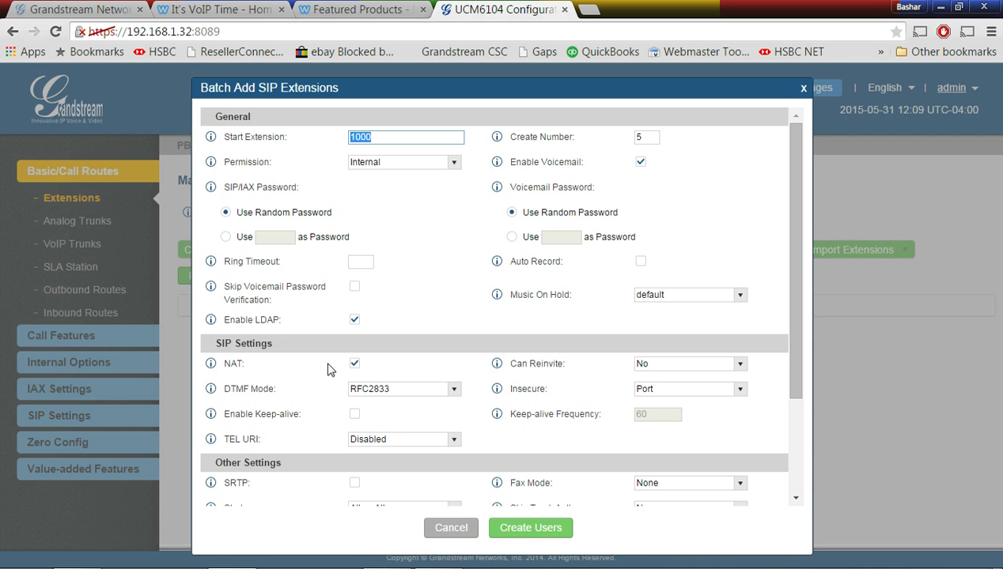
text(20)
click(530, 527)
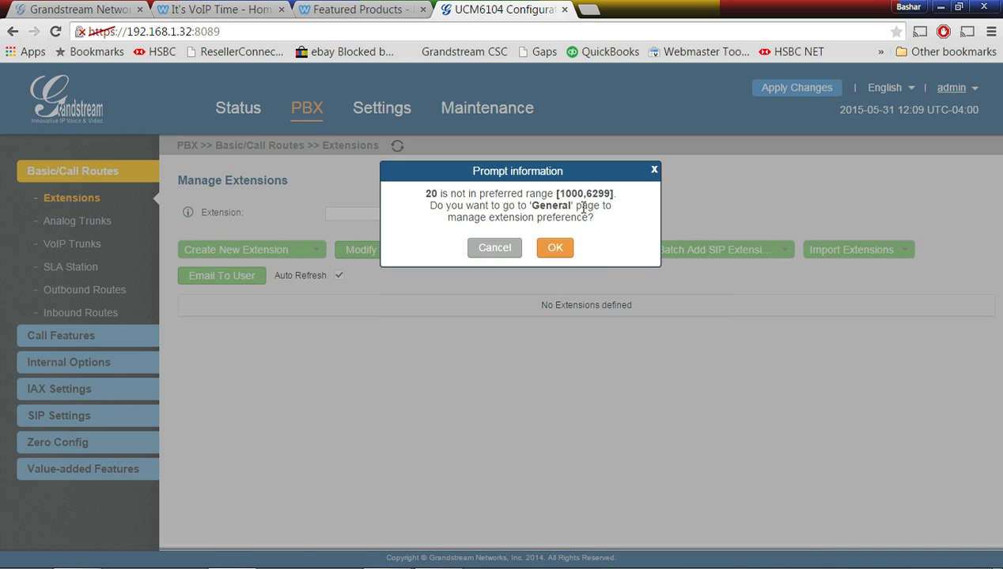
click(557, 250)
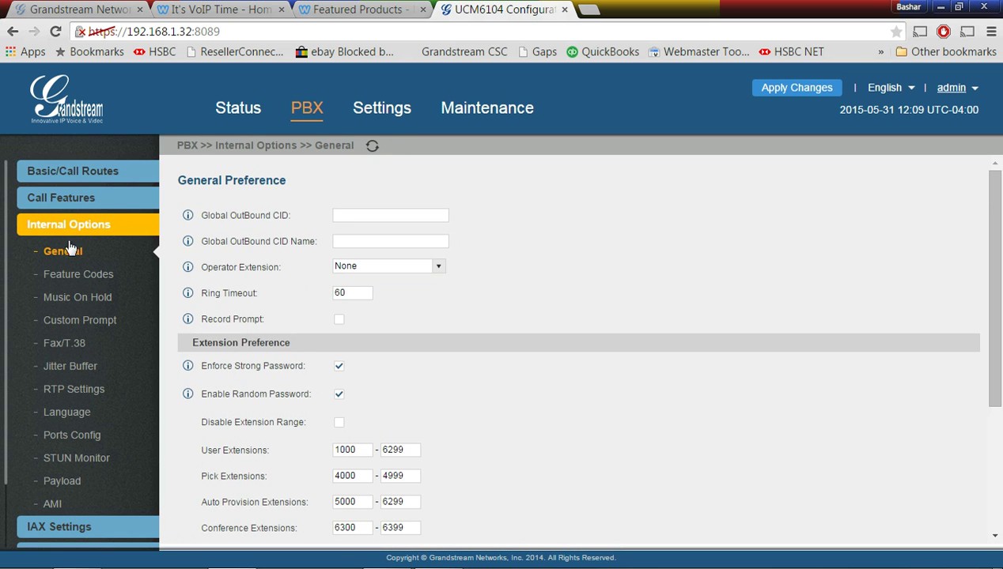
Set the User Extensions range to 20–25
scroll(549, 426, down, 1)
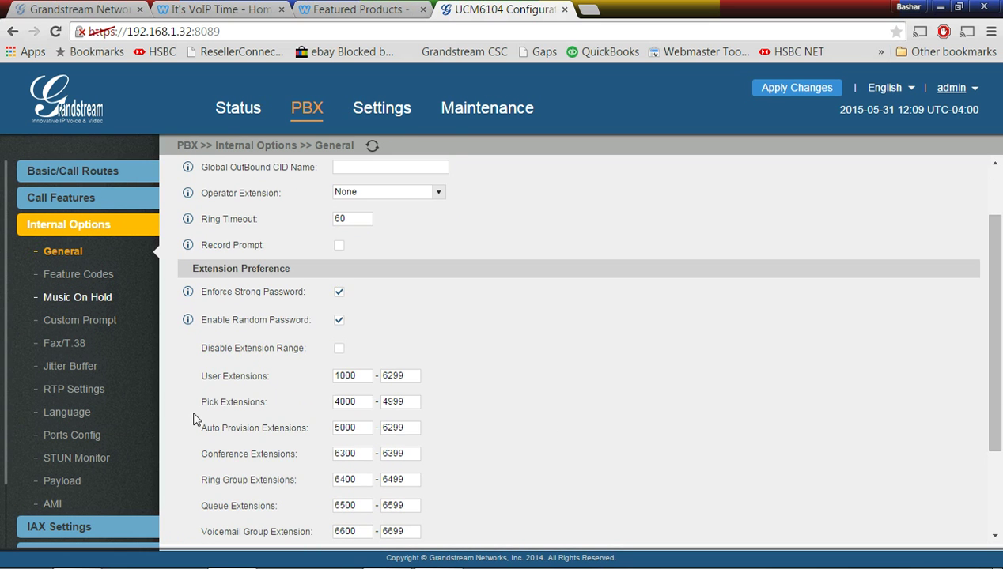
drag(360, 372, 270, 370)
text(2)
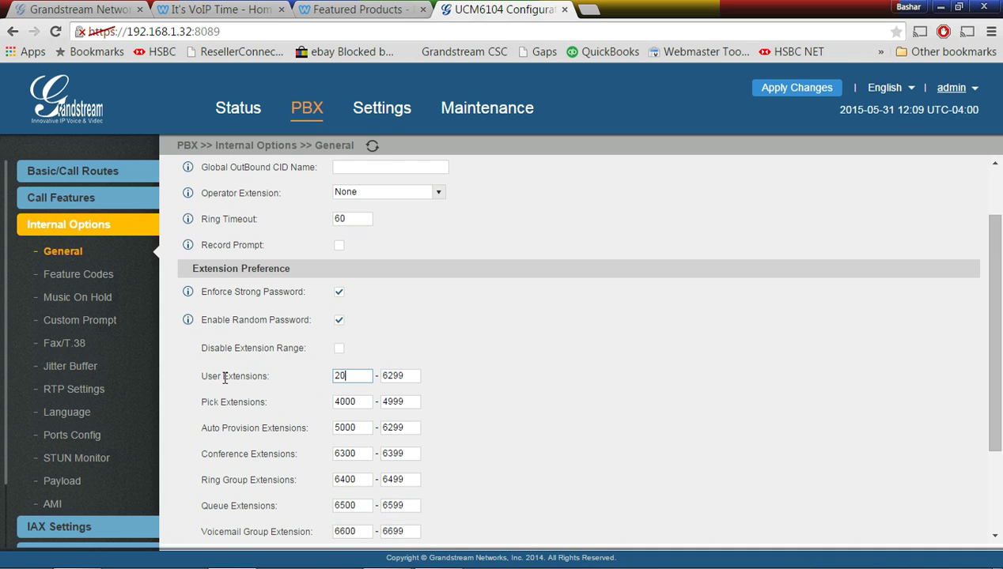
text(0)
double_click(400, 376)
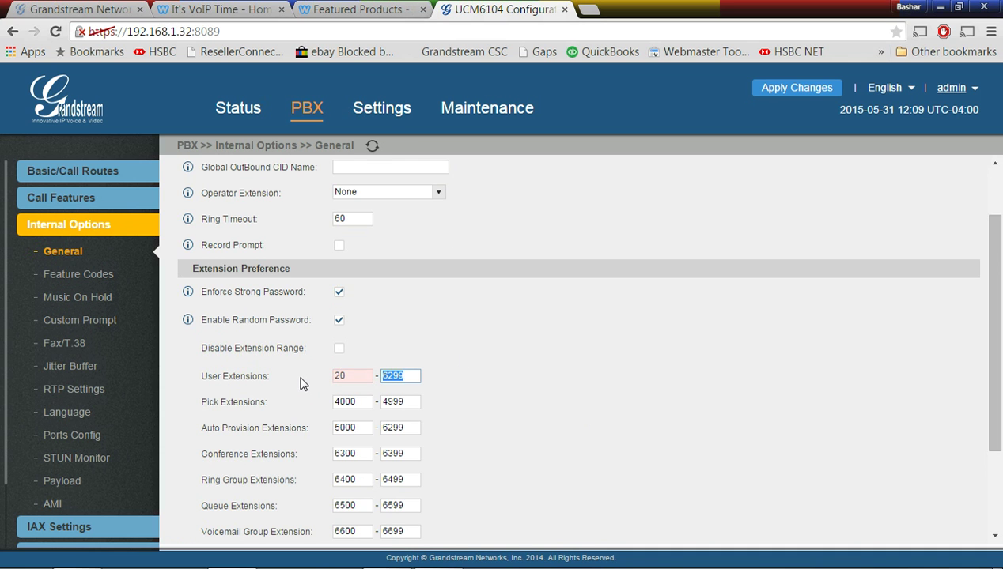
text(25)
click(506, 369)
Set Auto Provision Extensions to 20–24 and Pick Extensions to 25–25
scroll(478, 448, down, 1)
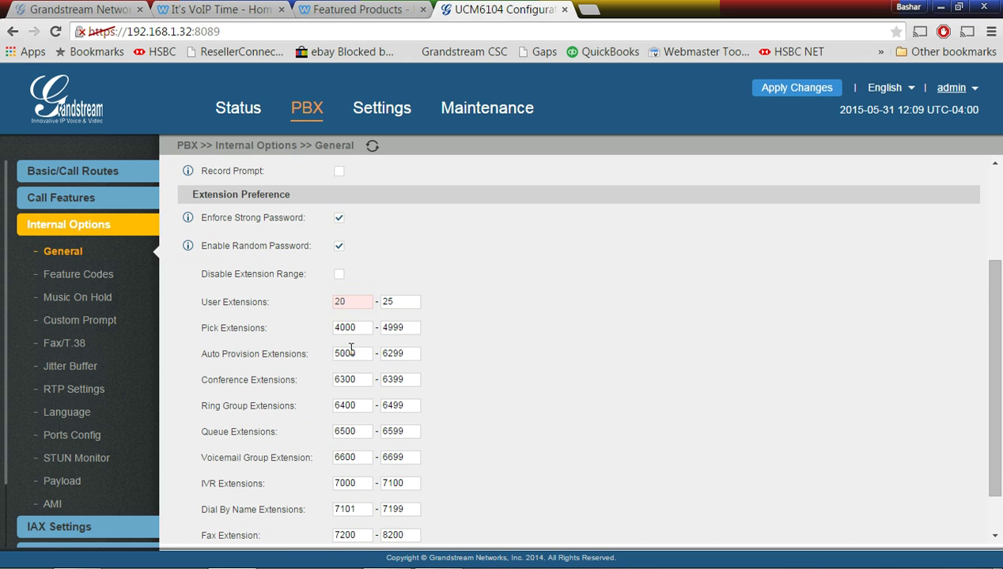
drag(360, 354, 248, 355)
text(20)
key(Tab)
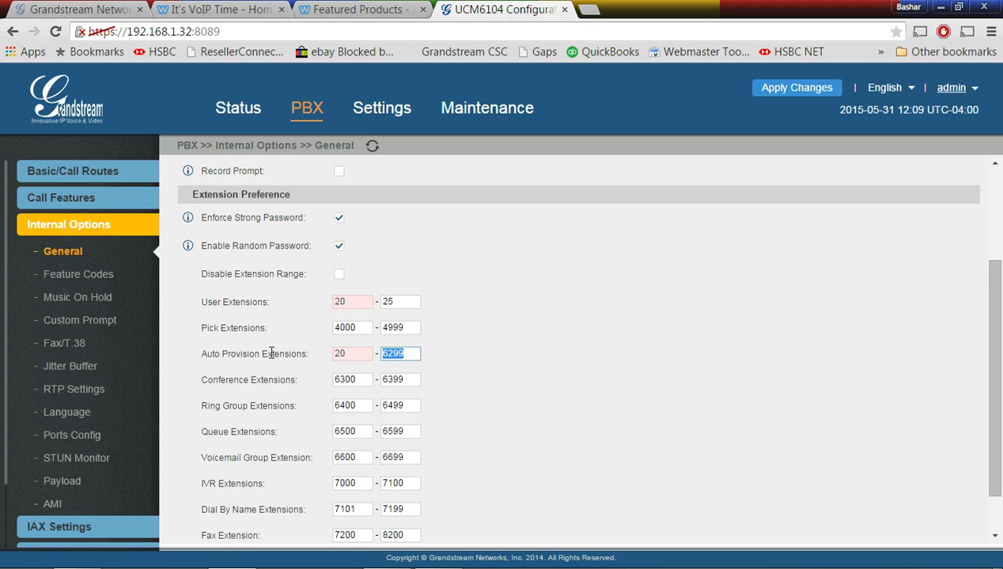
text(24)
double_click(360, 327)
text(25)
double_click(405, 328)
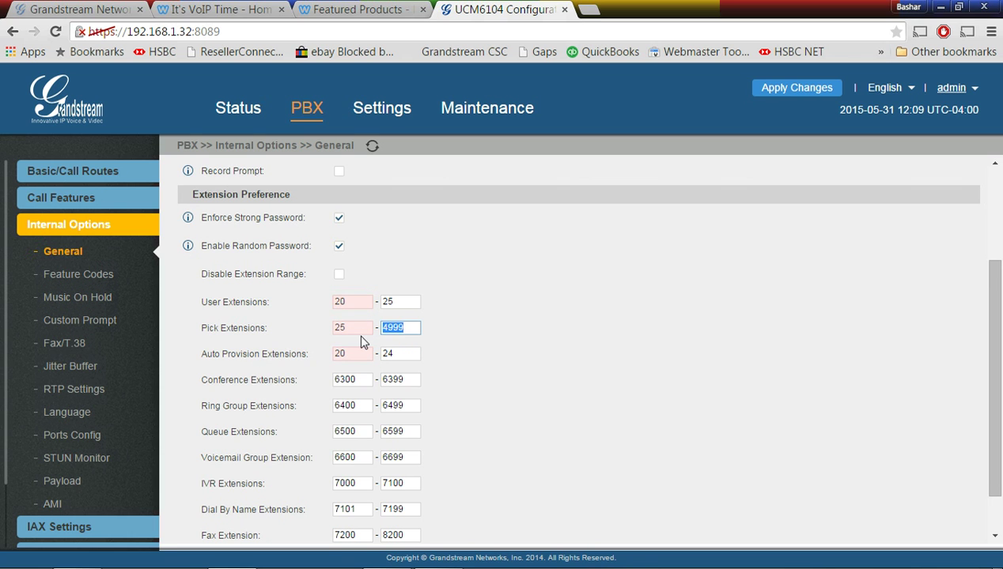
text(25)
click(534, 389)
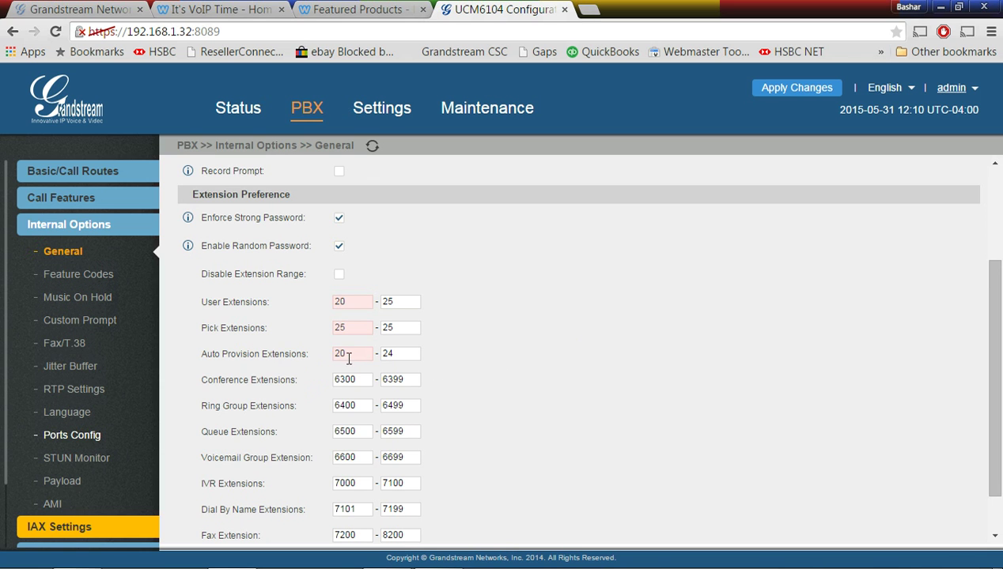
Save and apply the new ranges, then return to Manage Extensions
scroll(541, 405, down, 1)
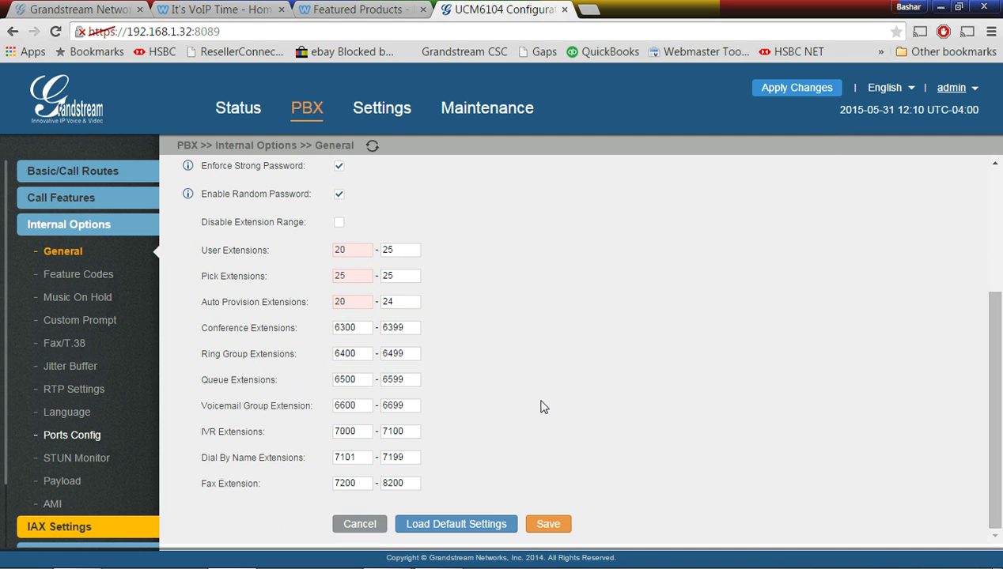
click(547, 525)
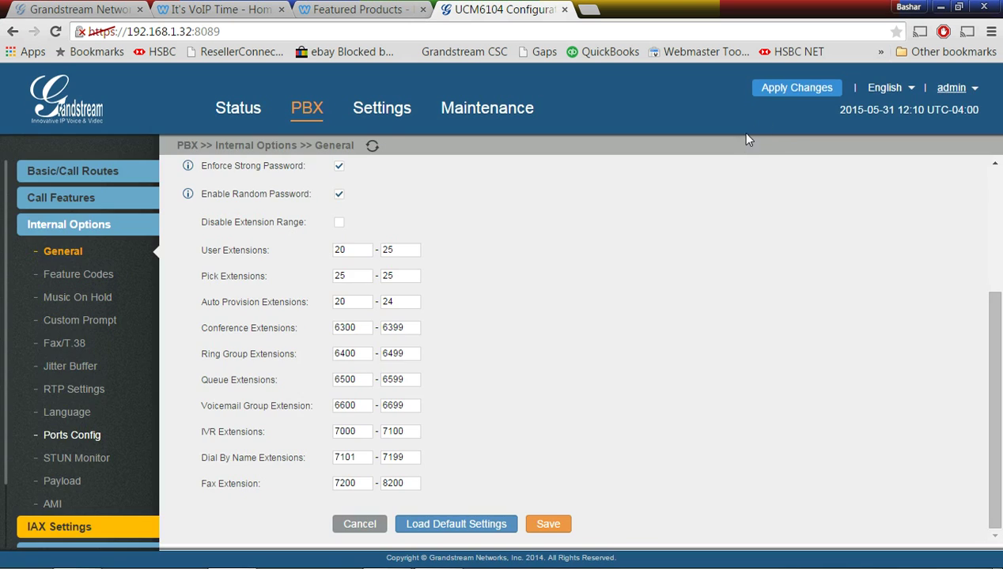
click(791, 95)
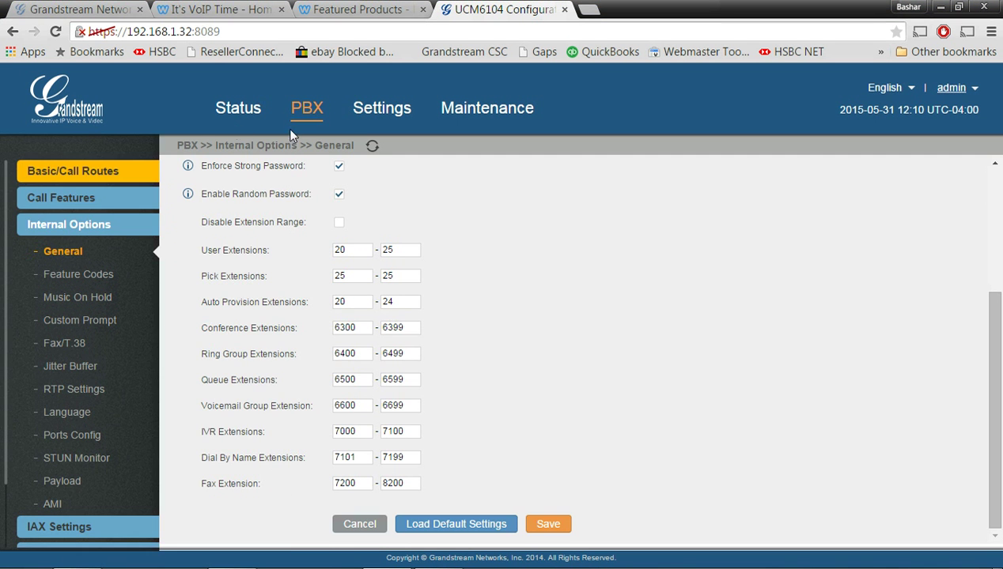
click(309, 111)
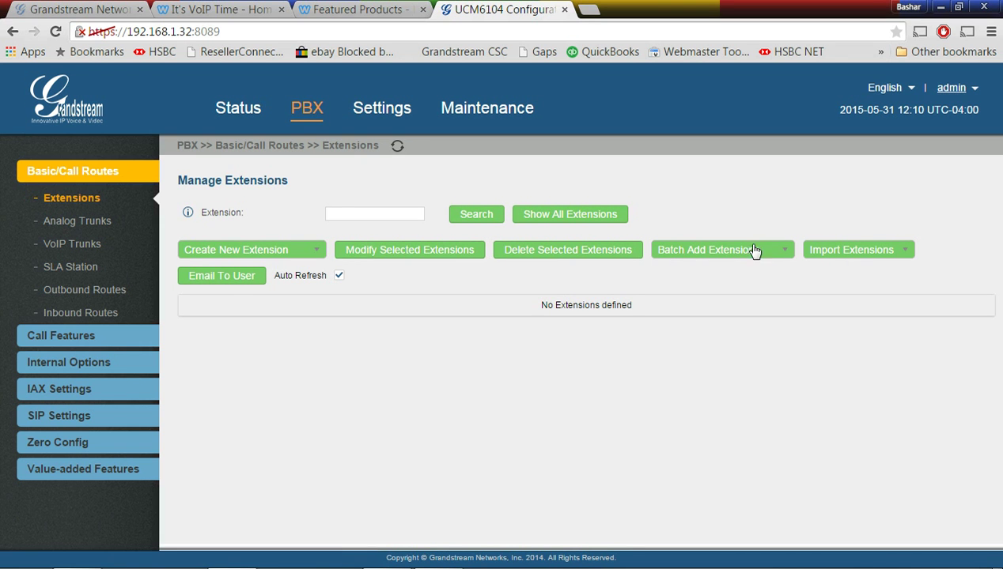
Start a SIP extension batch creating 2 extensions with National permission
click(724, 252)
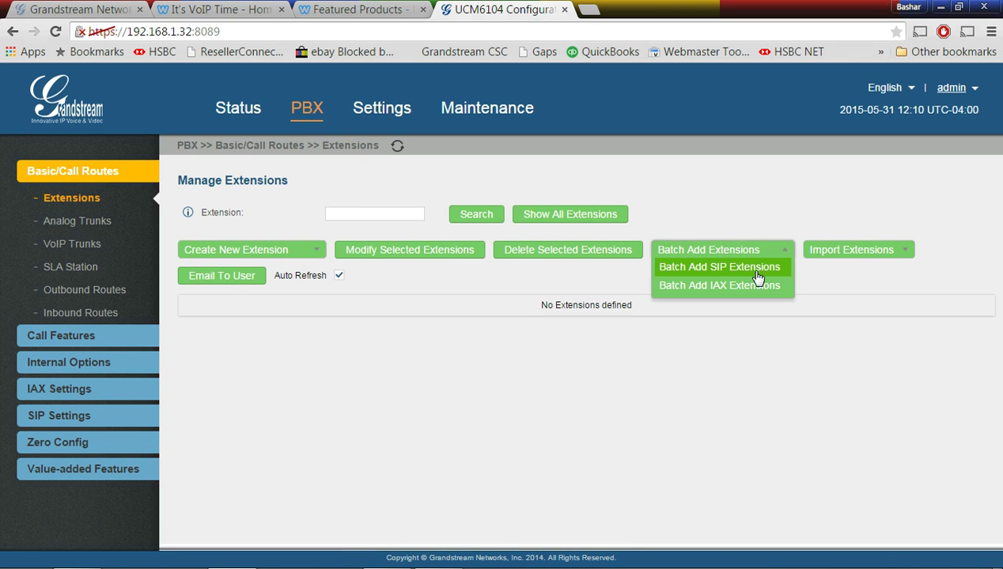
click(751, 269)
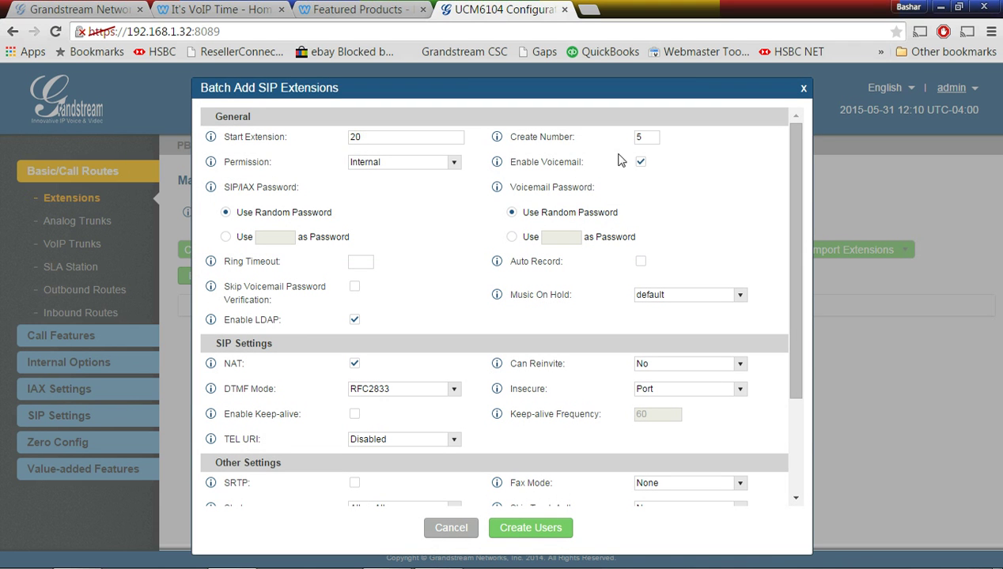
drag(650, 142, 509, 139)
click(699, 237)
click(454, 163)
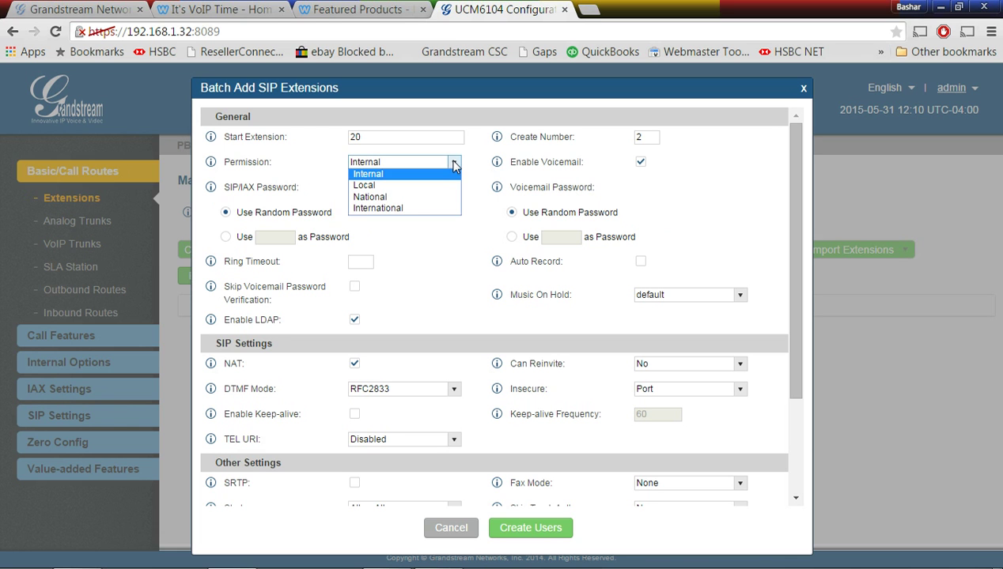
click(433, 198)
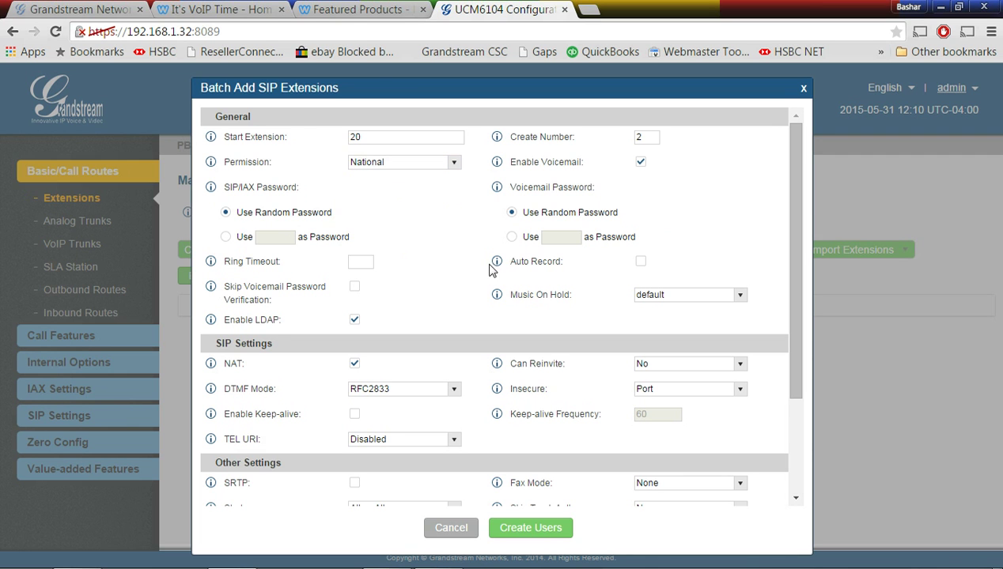
Set ring timeout to 30, skip voicemail password verification, and create extensions 20 and 21
click(360, 259)
click(458, 261)
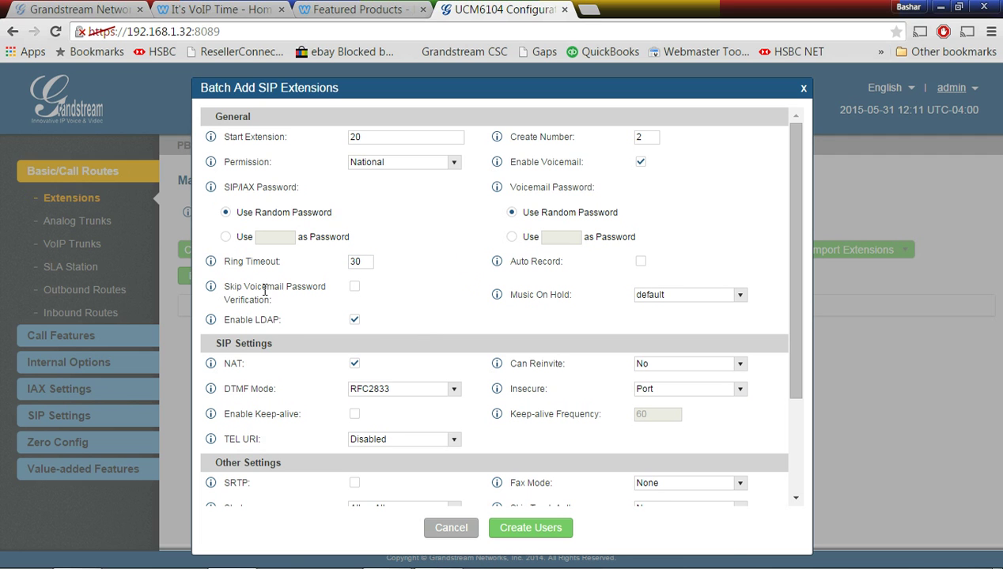
click(355, 288)
click(354, 286)
click(355, 287)
scroll(465, 320, down, 1)
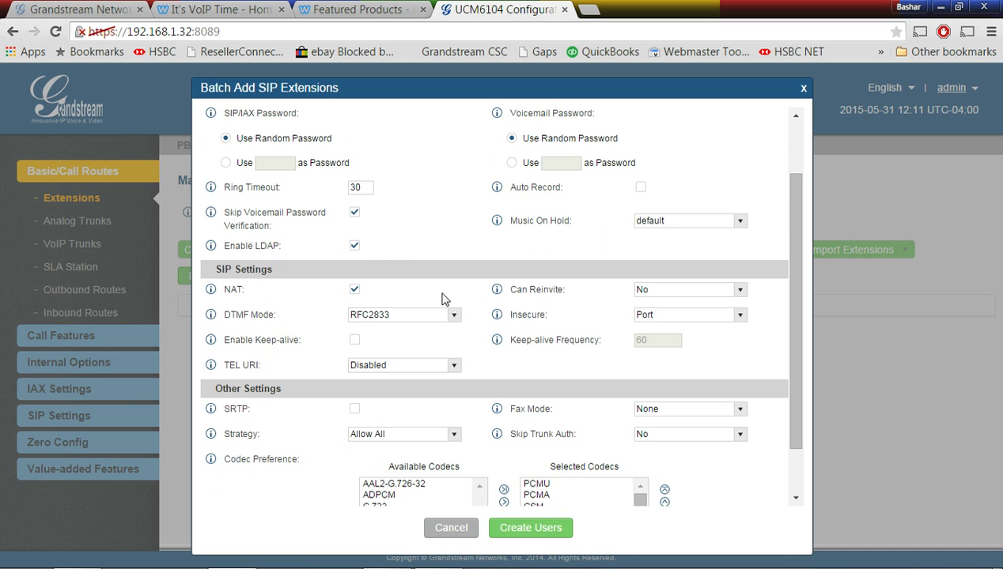
scroll(447, 332, down, 1)
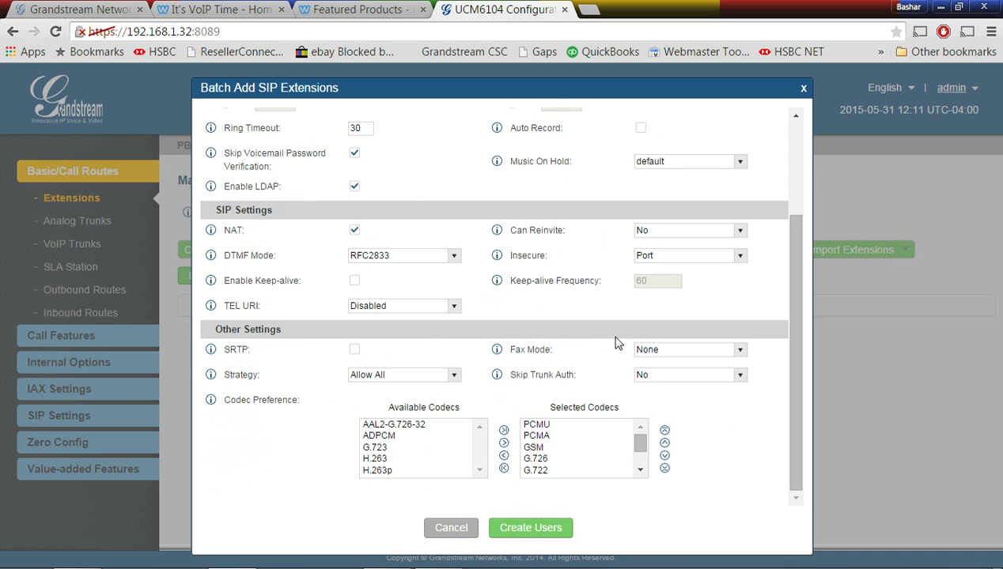
scroll(404, 324, up, 1)
scroll(403, 324, up, 1)
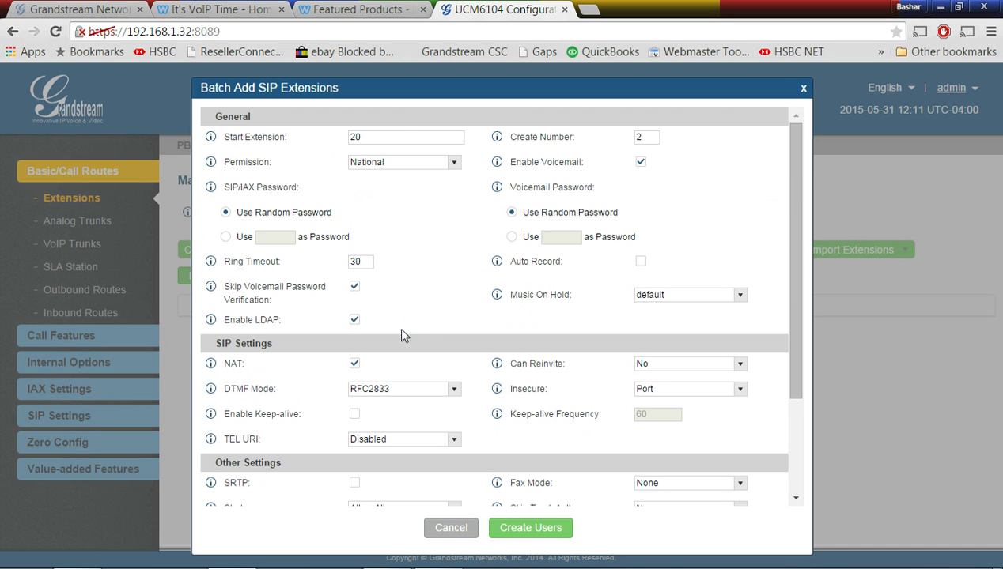
scroll(397, 331, down, 2)
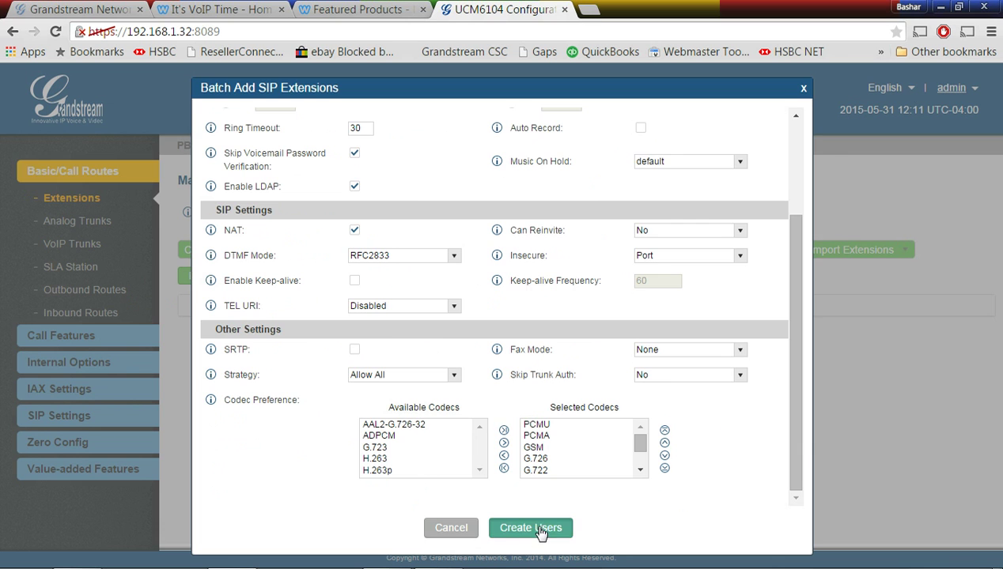
click(538, 528)
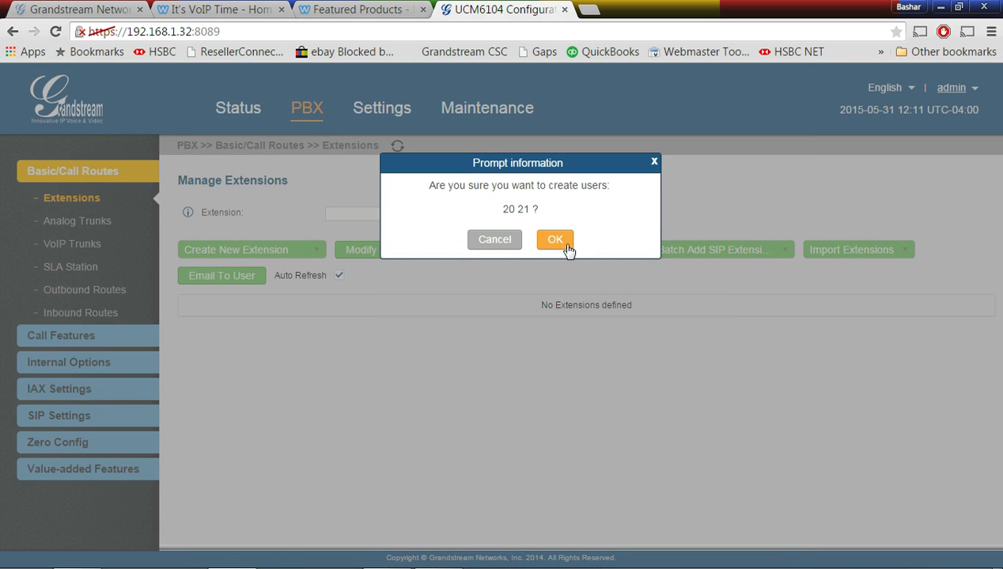
Confirm creation of extensions 20 and 21, then bring up the Zero Config discovered-phones list
click(561, 244)
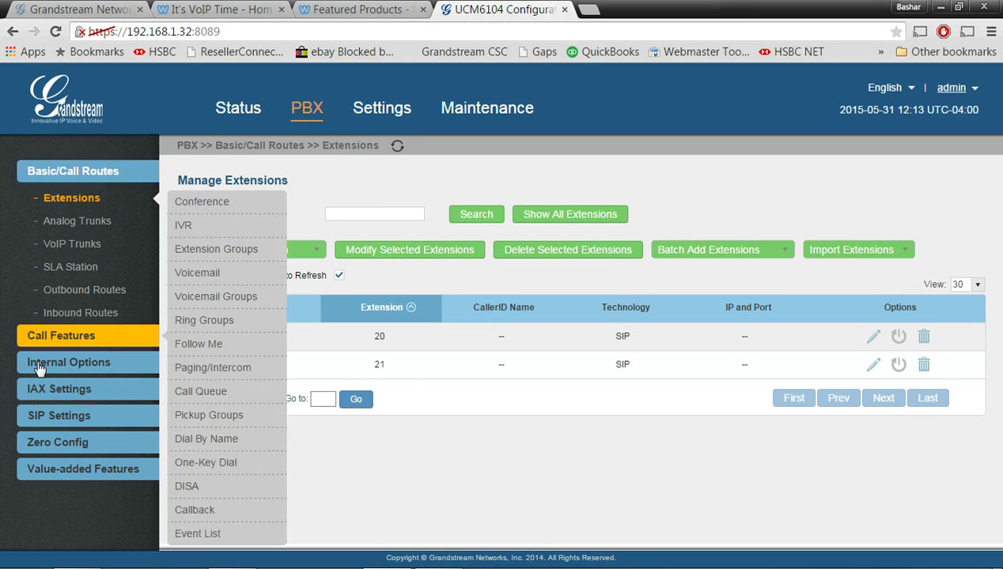
mouse_move(107, 401)
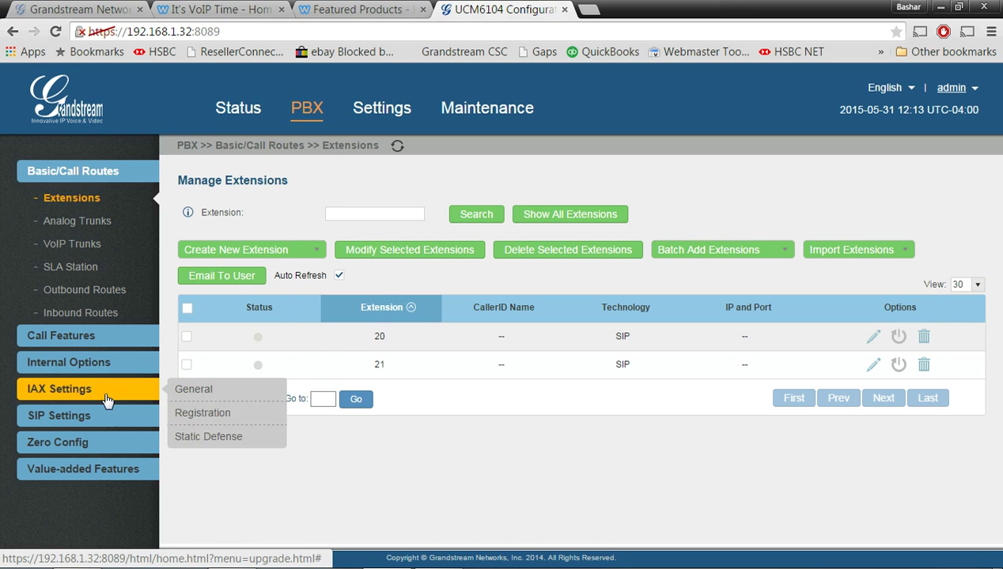
click(75, 442)
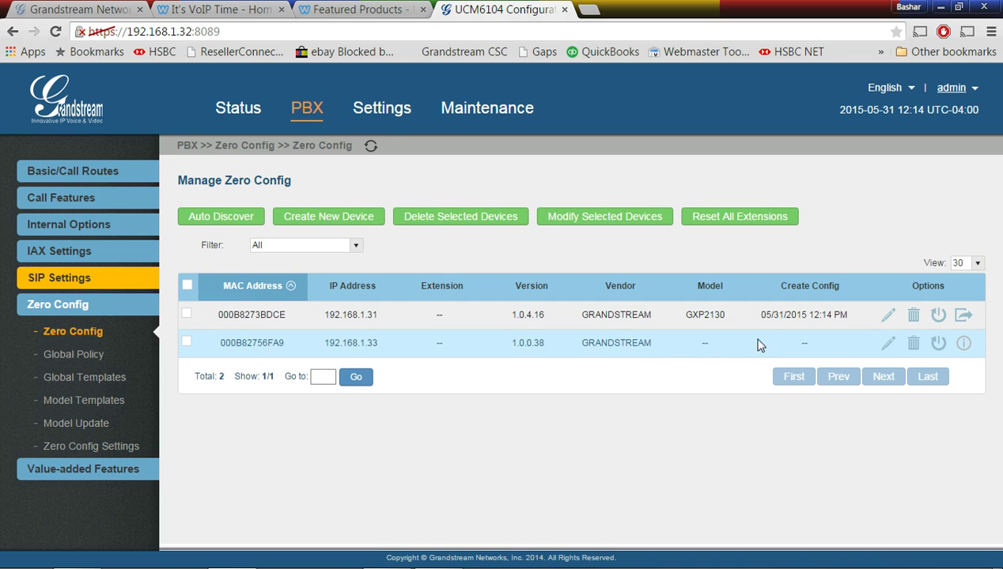
click(888, 343)
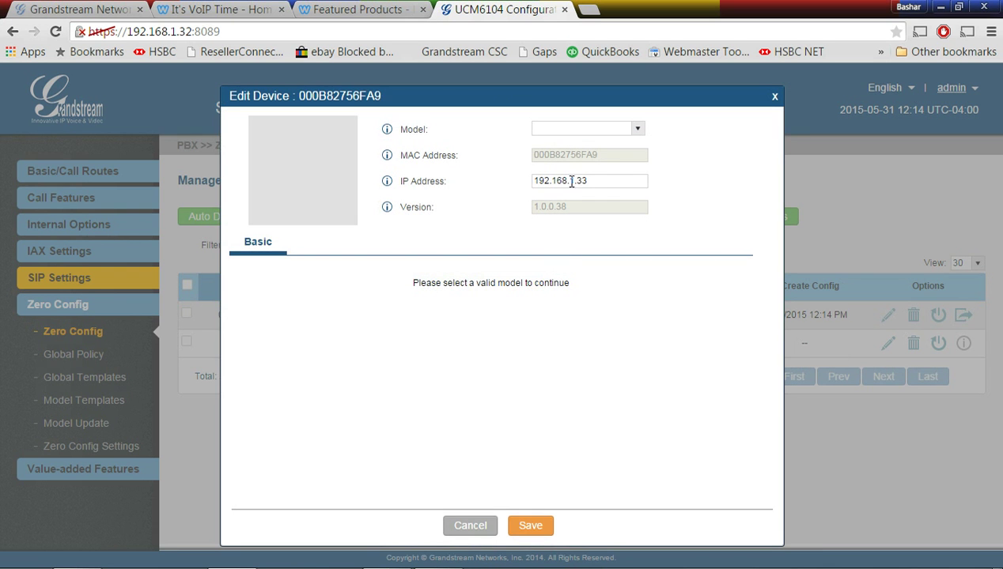
click(637, 129)
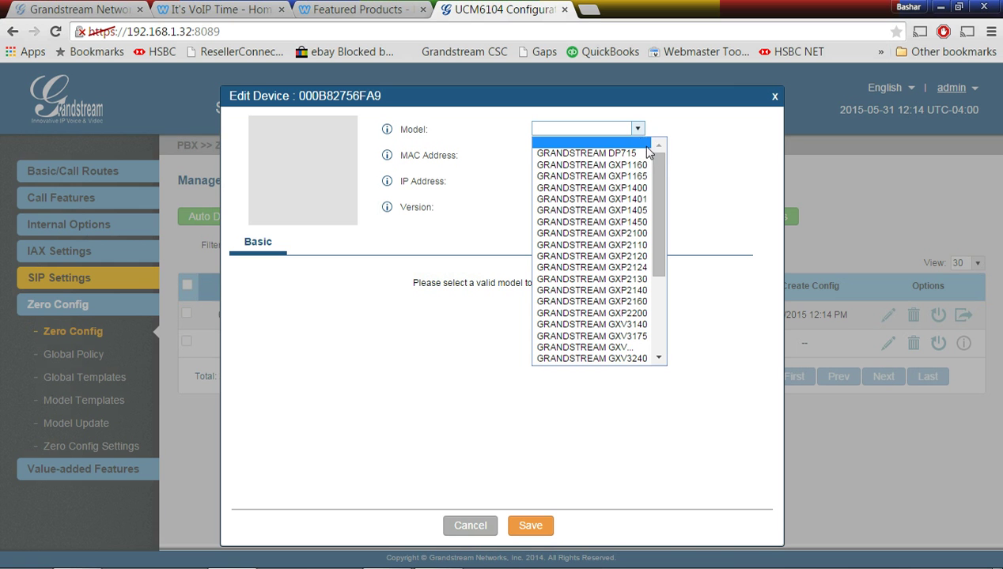
mouse_move(654, 162)
mouse_down()
mouse_move(672, 282)
mouse_move(665, 155)
mouse_up()
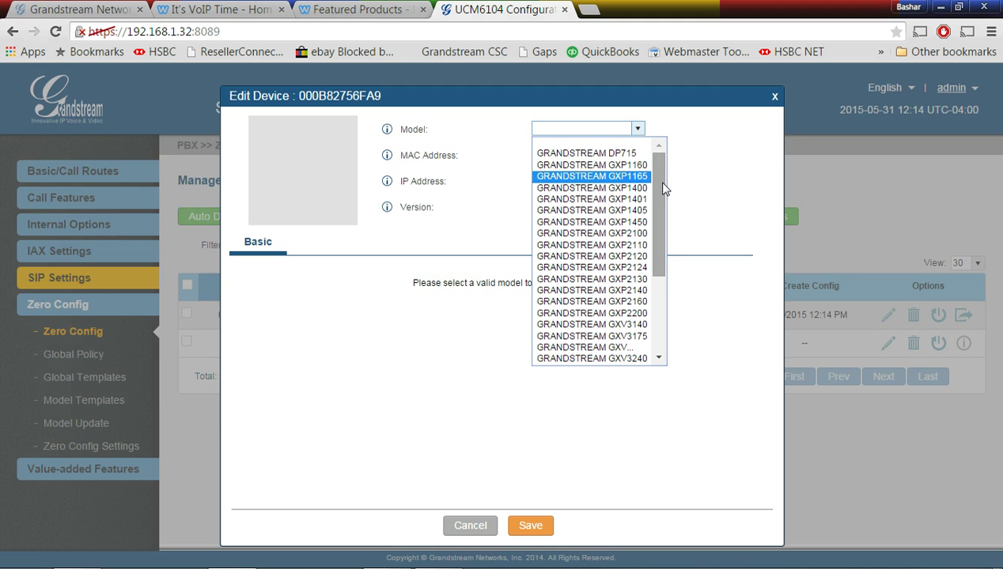
drag(663, 188, 669, 294)
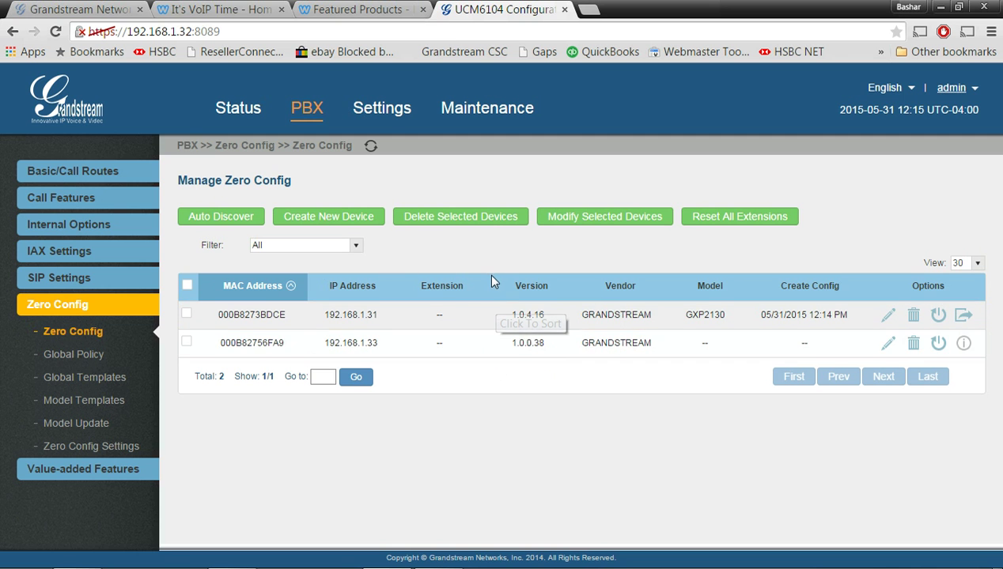
Download the GXP1625 template from Model Update and return to the Zero Config device list
click(89, 424)
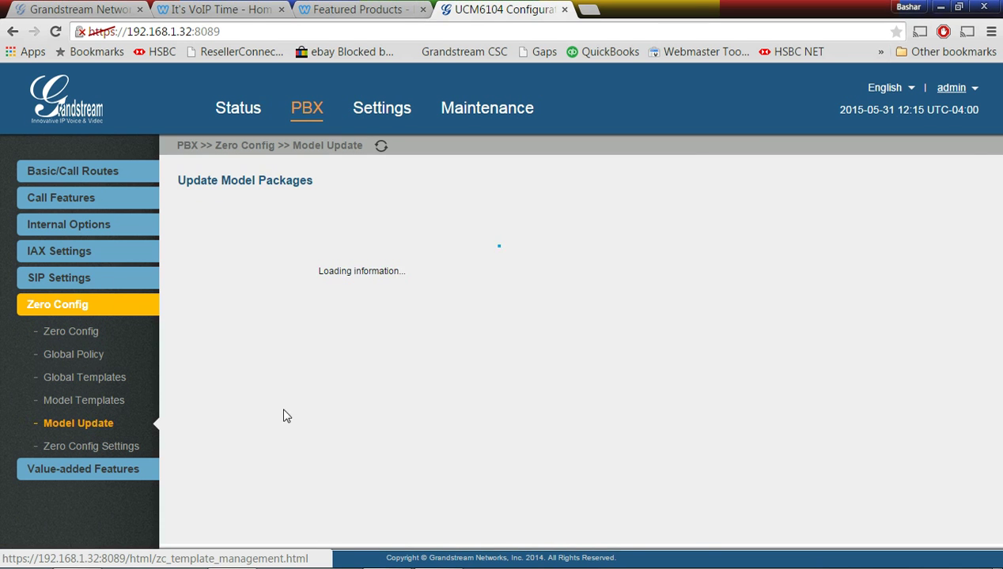
scroll(393, 389, down, 1)
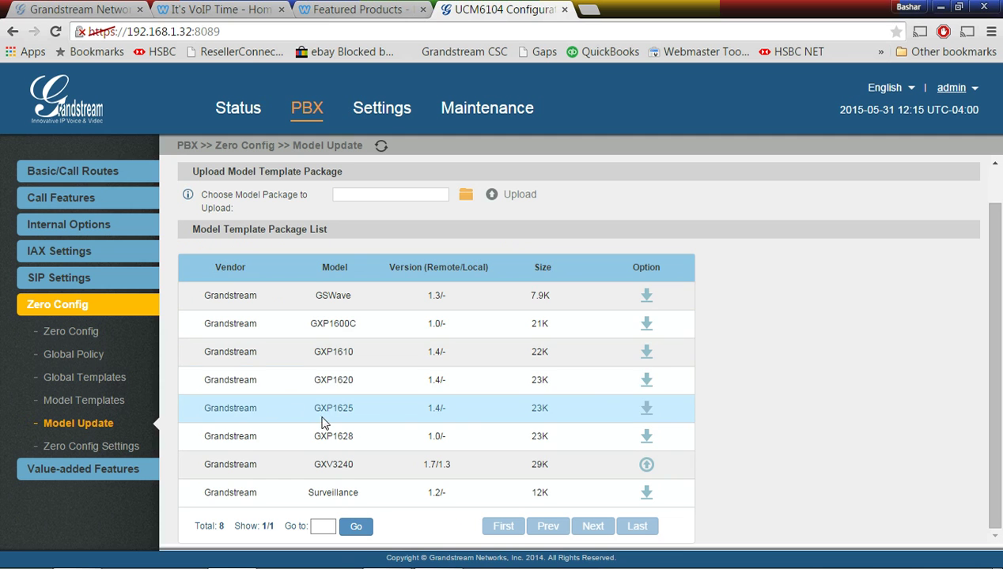
click(646, 408)
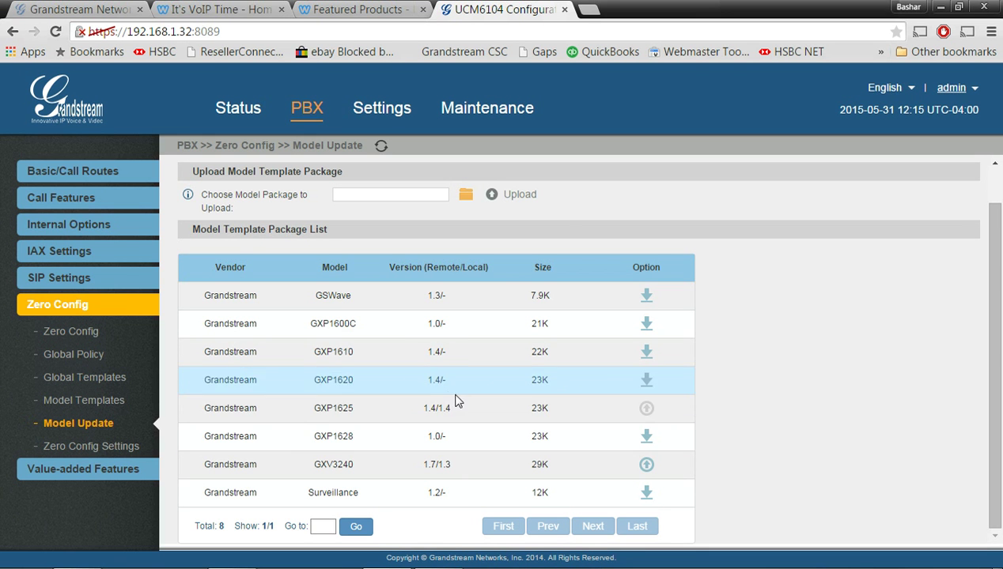
click(94, 333)
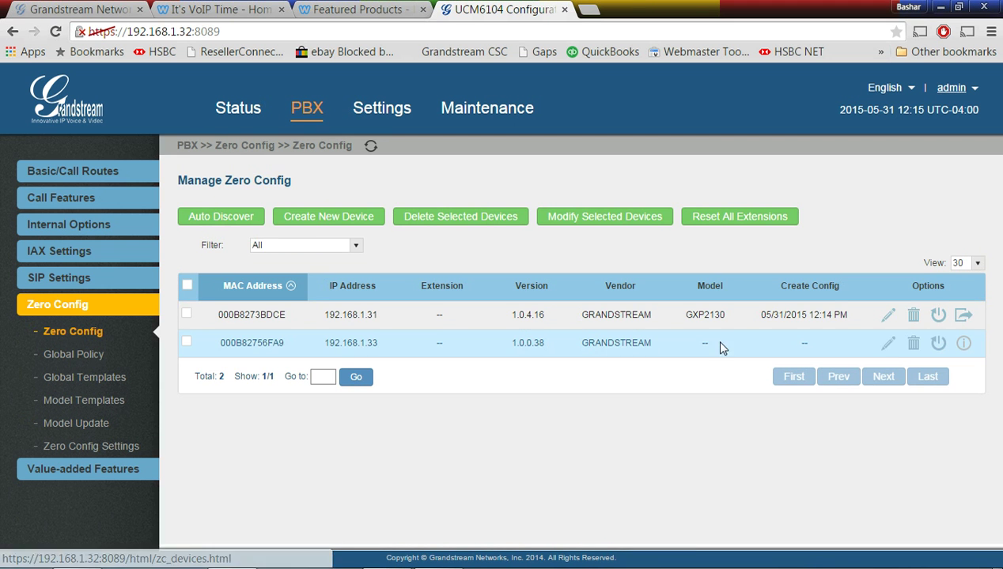
Set the phone at 192.168.1.33 to model GXP1625 with Account 1 on extension 21, and apply
click(888, 345)
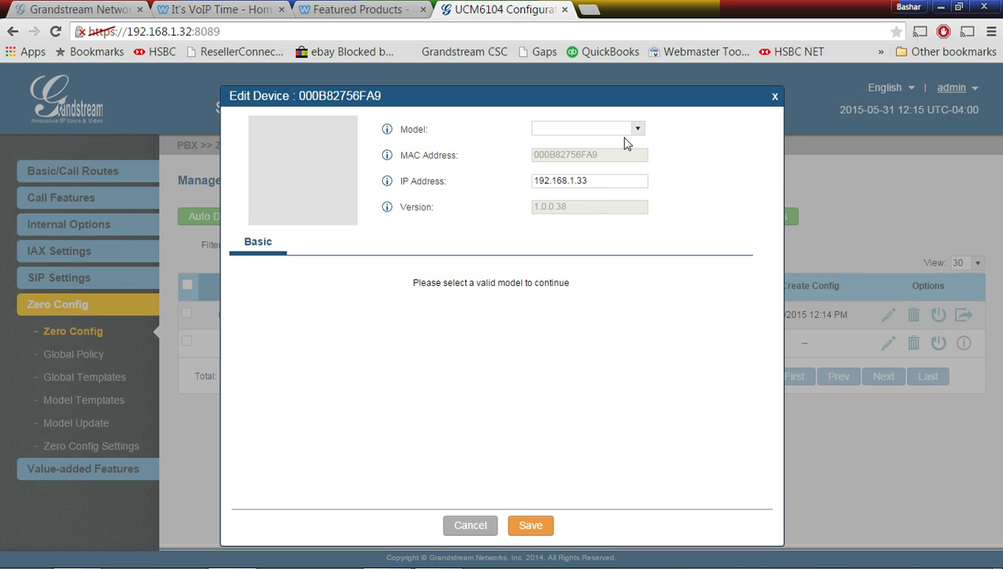
click(638, 129)
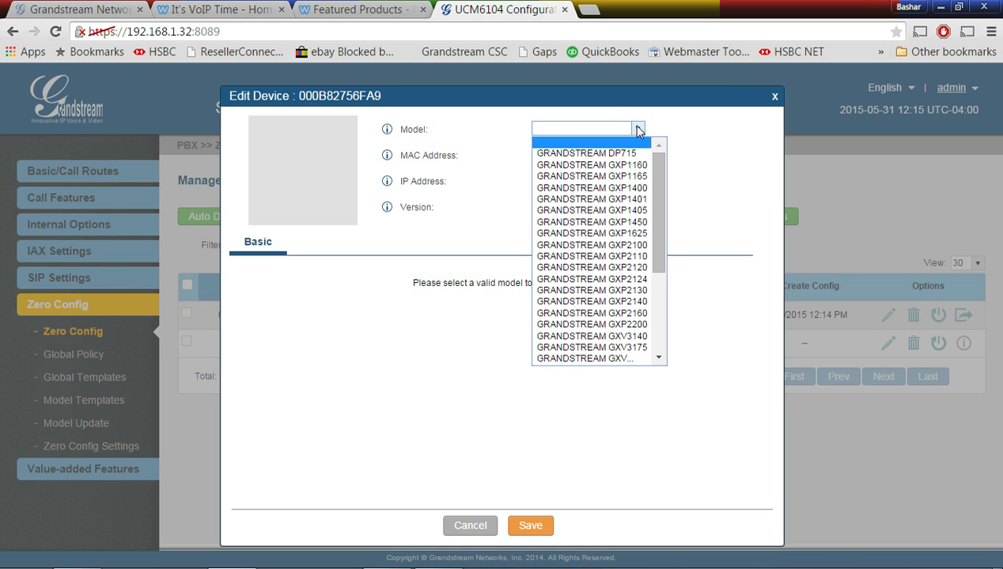
click(640, 234)
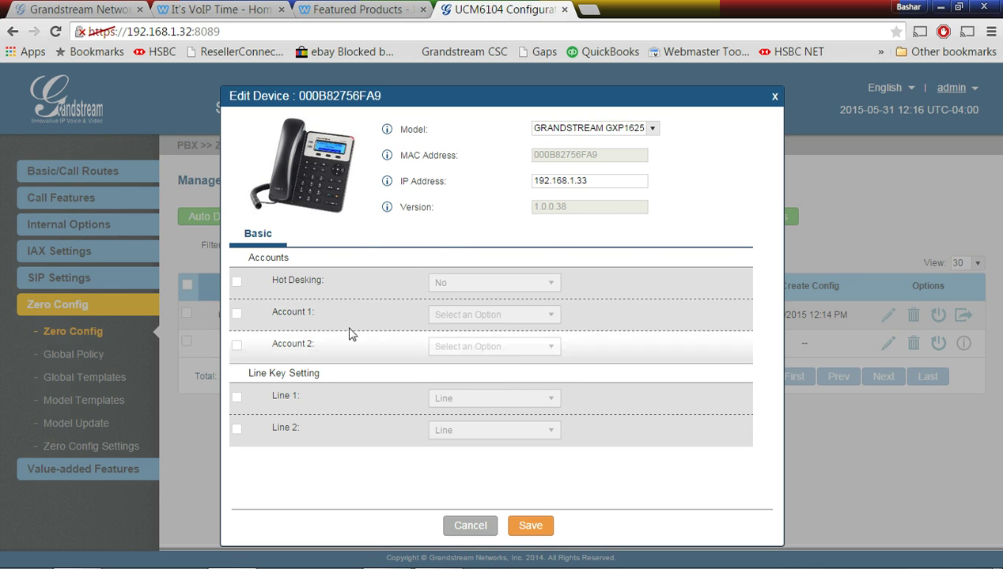
click(236, 313)
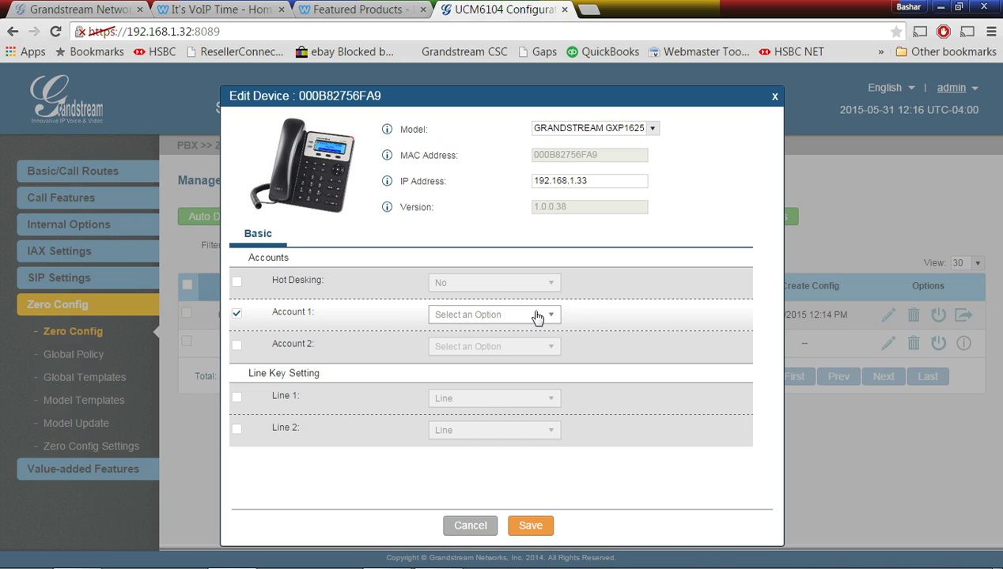
click(537, 315)
click(483, 350)
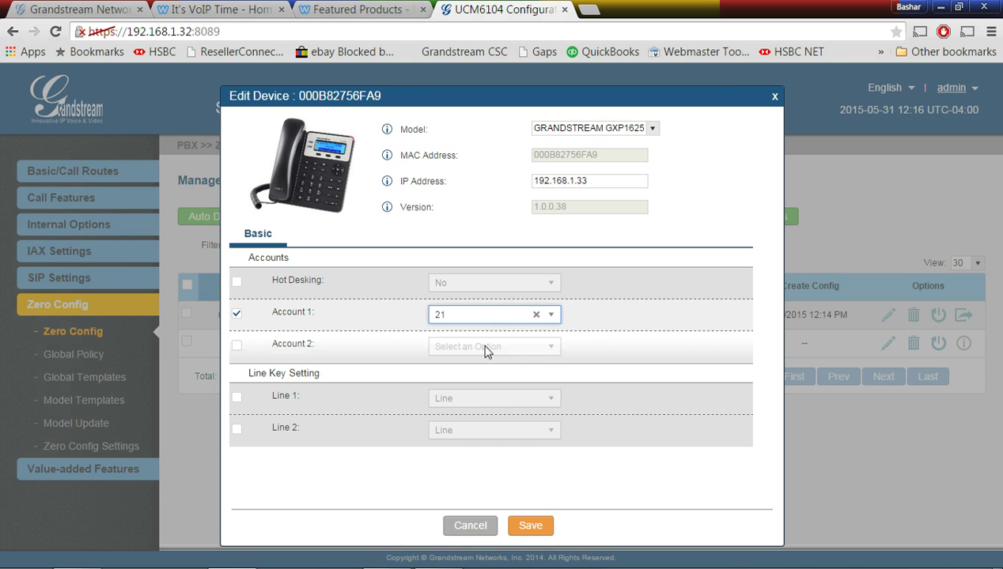
click(528, 526)
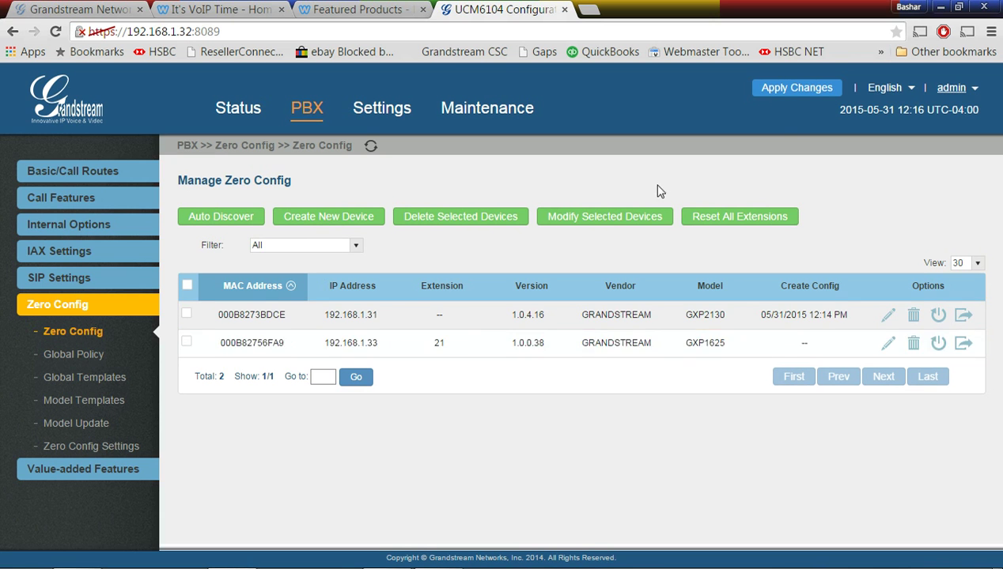
click(795, 89)
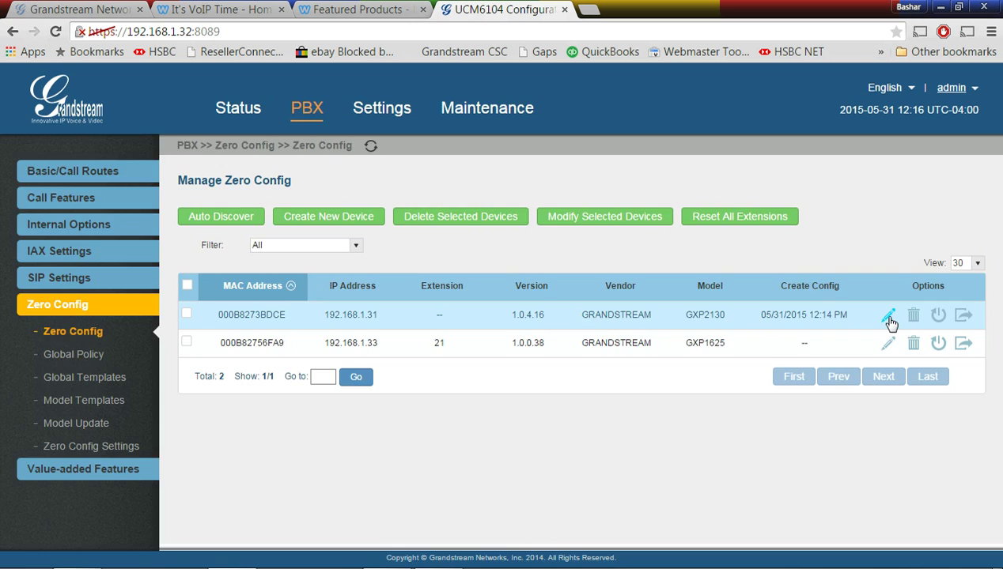
Assign extension 20 to Account 1 of the GXP2130 at 192.168.1.31 and save
click(888, 316)
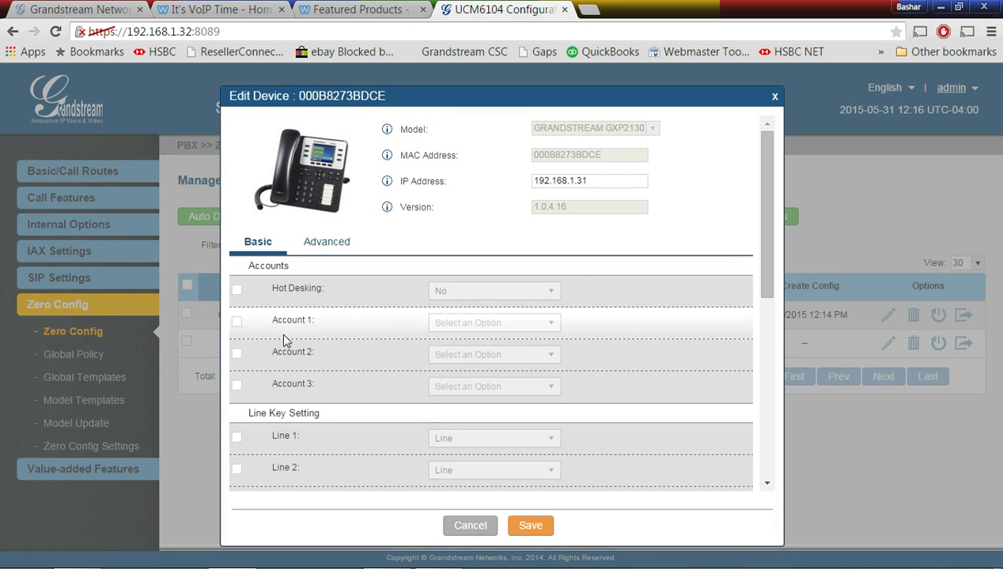
click(237, 322)
click(506, 331)
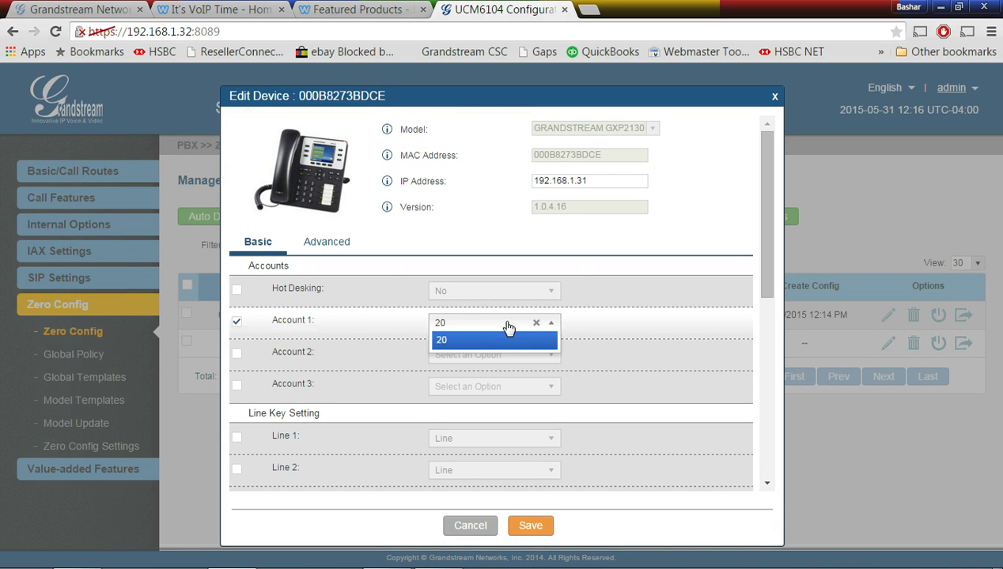
click(489, 340)
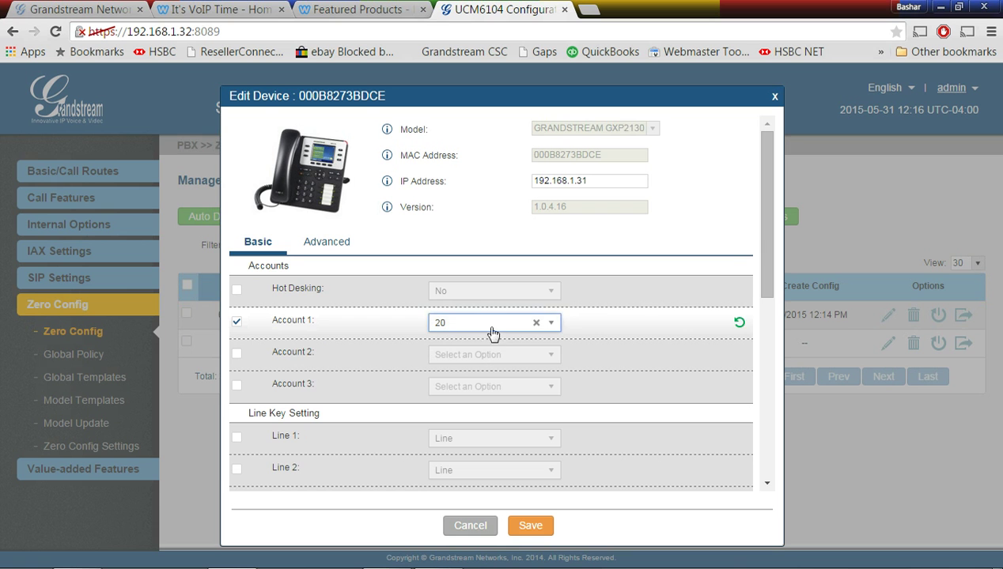
click(529, 524)
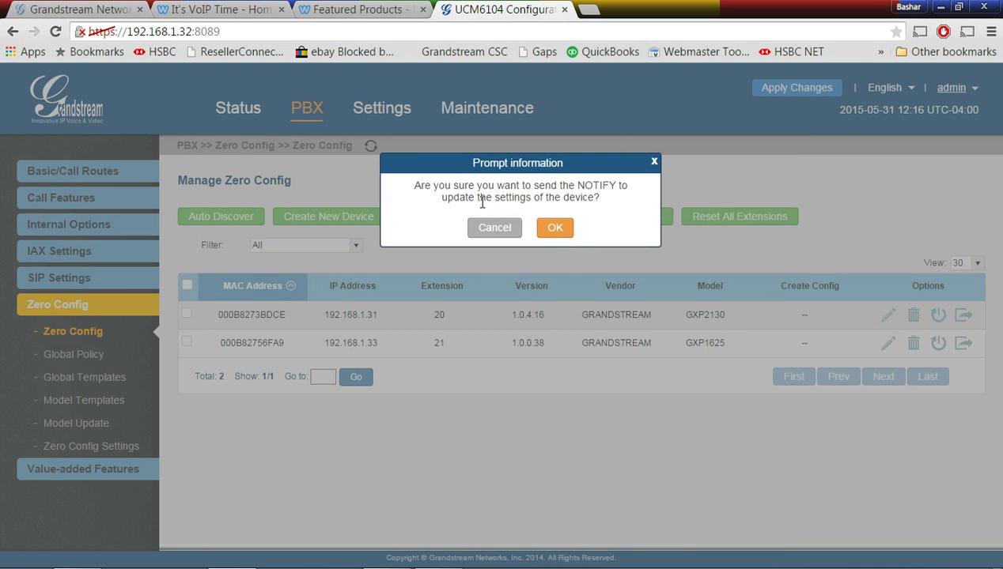
Send NOTIFY to the GXP2130 and GXP1625 phones, then apply the pending changes
click(556, 229)
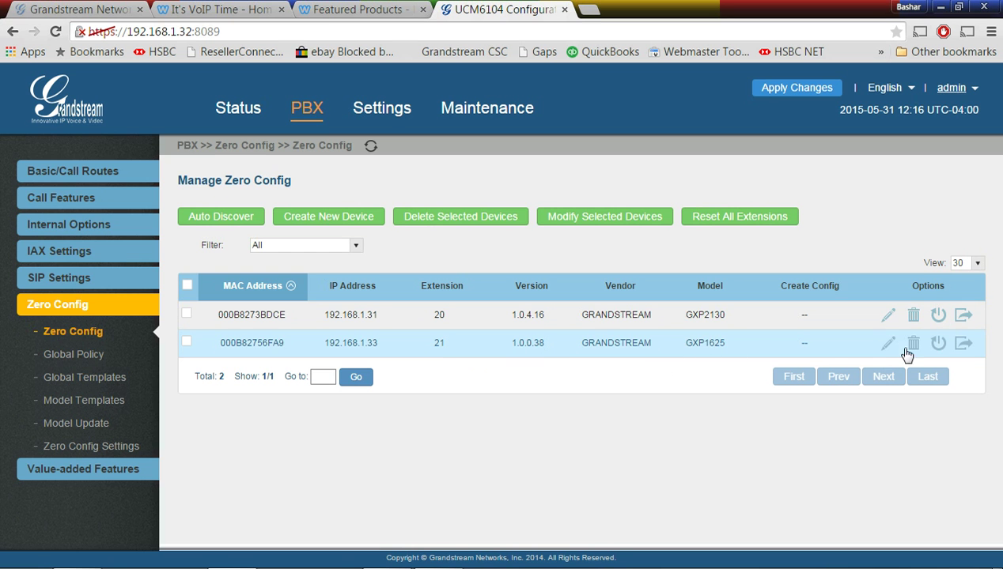
click(938, 343)
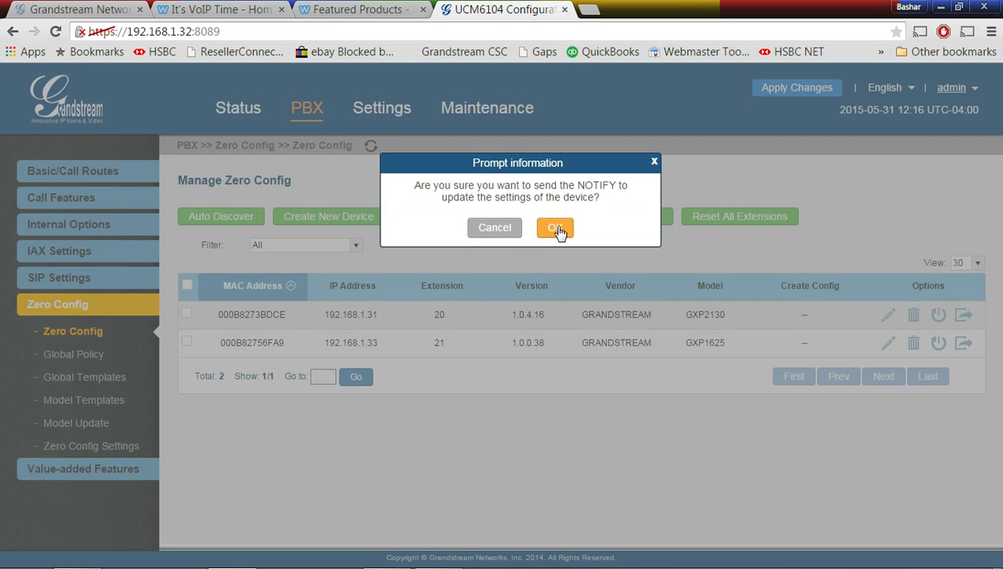
click(555, 228)
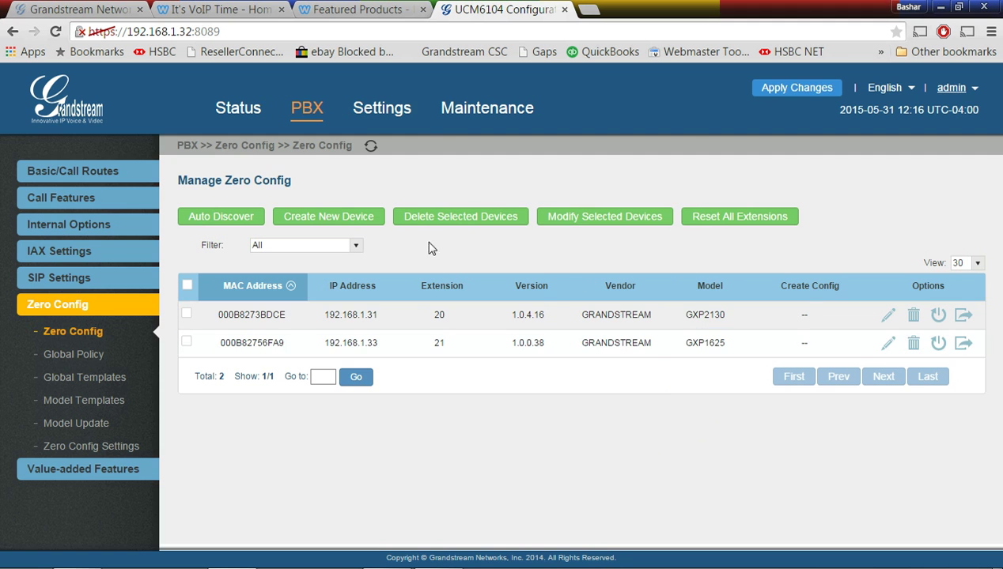
click(766, 90)
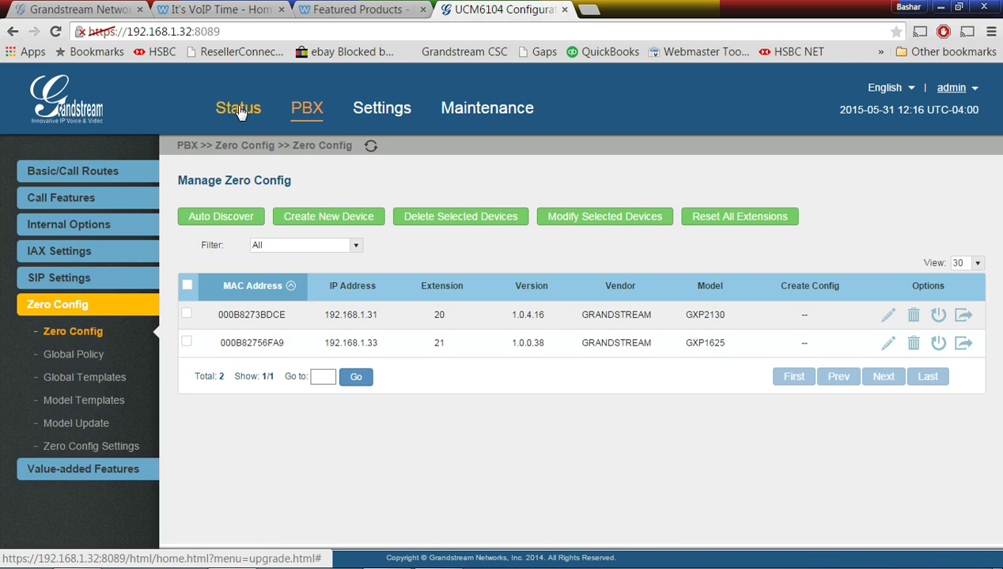
Review PBX Status and Active Calls (extensions 20 and 21 online, no calls), then go to PBX extensions
click(236, 108)
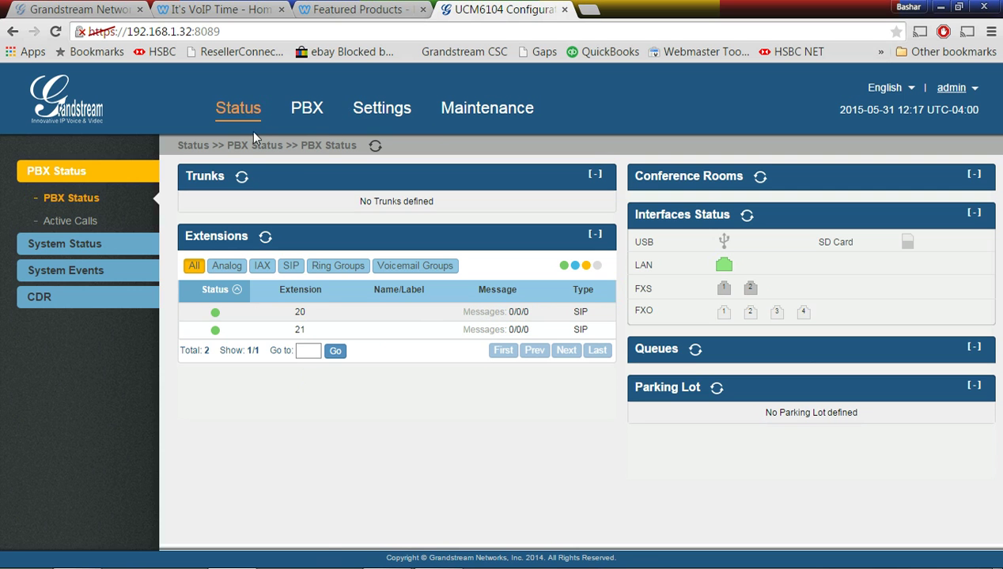
click(79, 172)
click(79, 221)
mouse_move(149, 245)
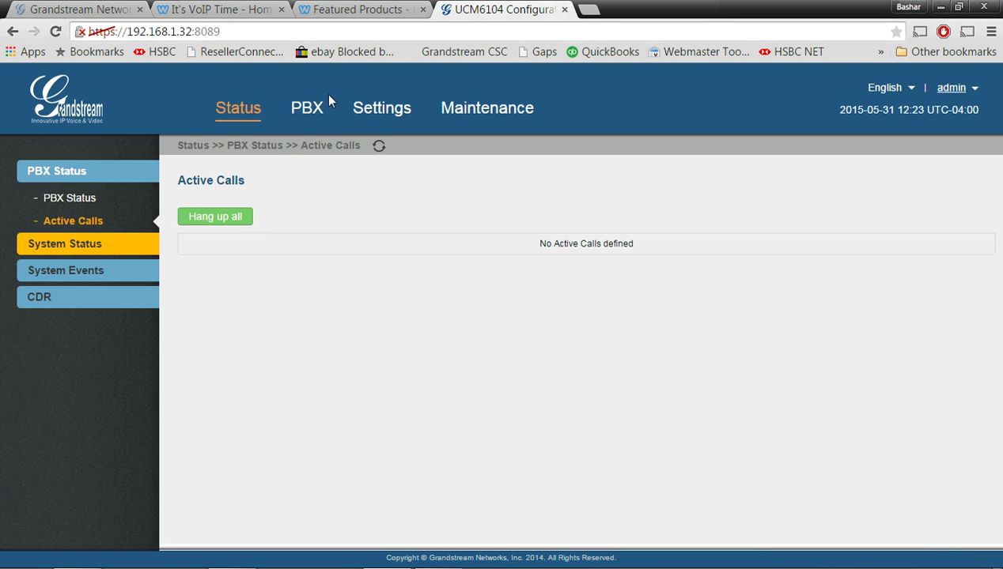
click(307, 107)
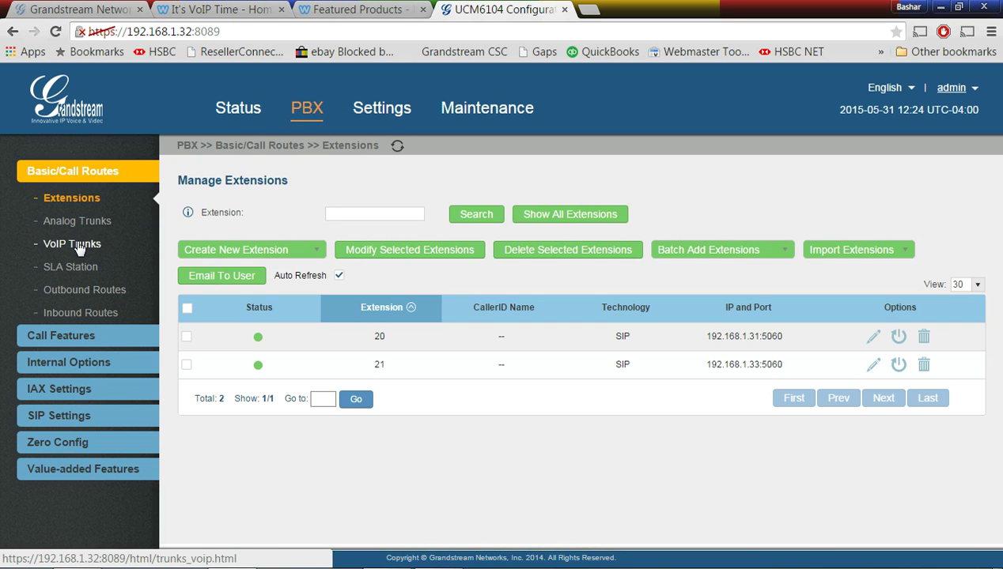
Start a Register SIP Trunk named ItsVoipTime with host voip.itsvoiptime.com
click(75, 245)
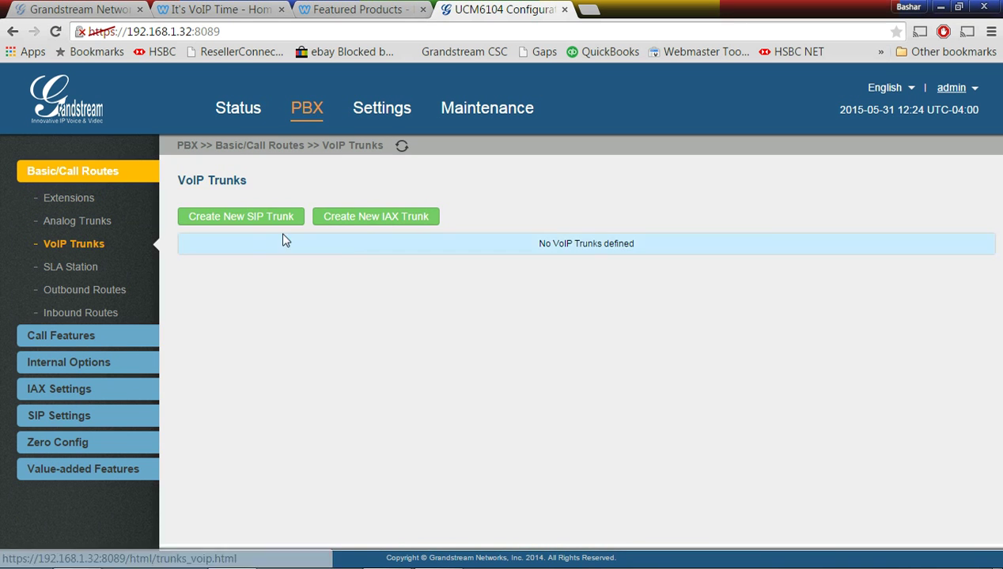
click(234, 218)
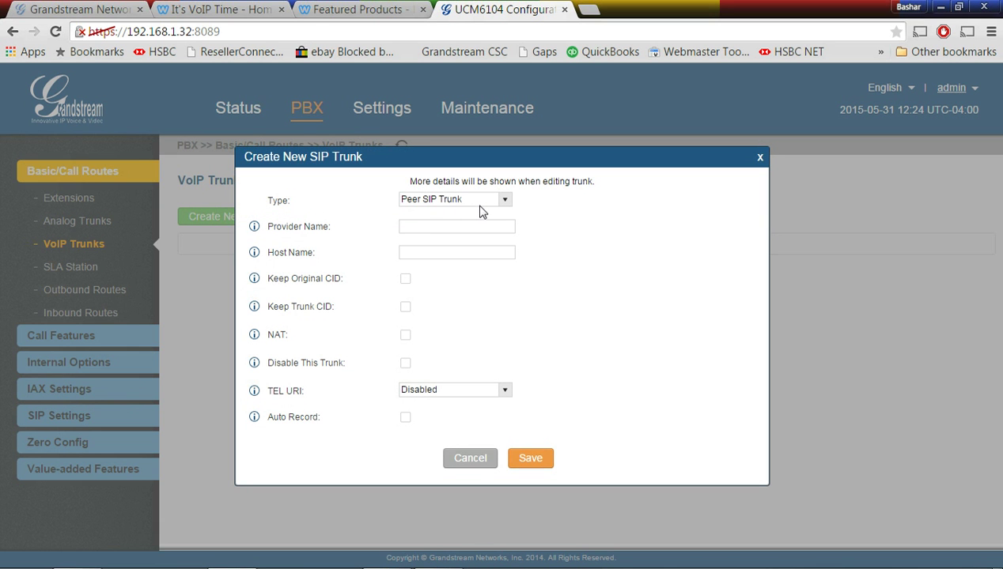
click(496, 198)
click(474, 225)
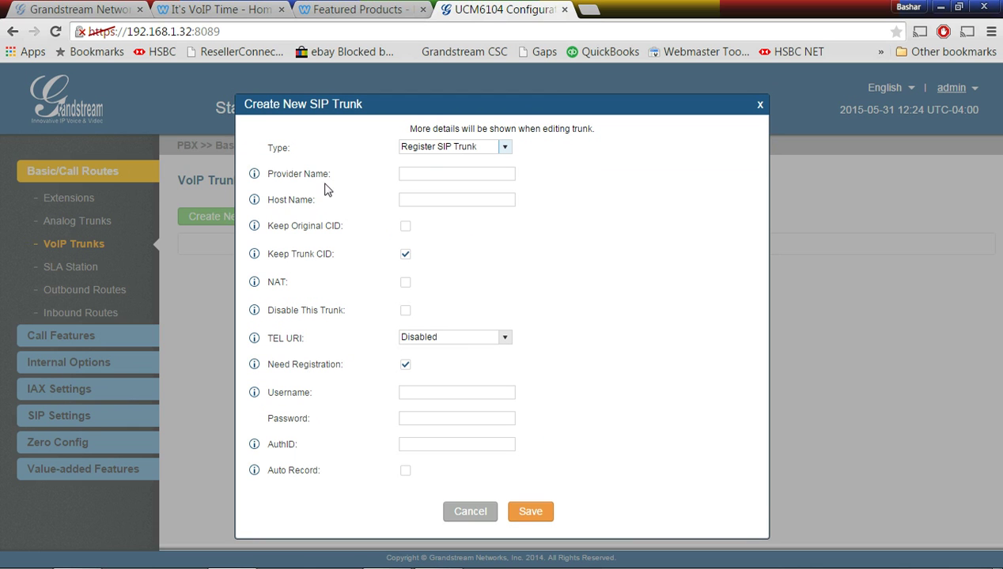
click(430, 173)
text(ItsVoipTime)
click(441, 200)
text(voip.itsvoiptime.com)
click(545, 273)
Paste the account number as username and AuthID, paste the trunk password, and save the trunk
click(421, 391)
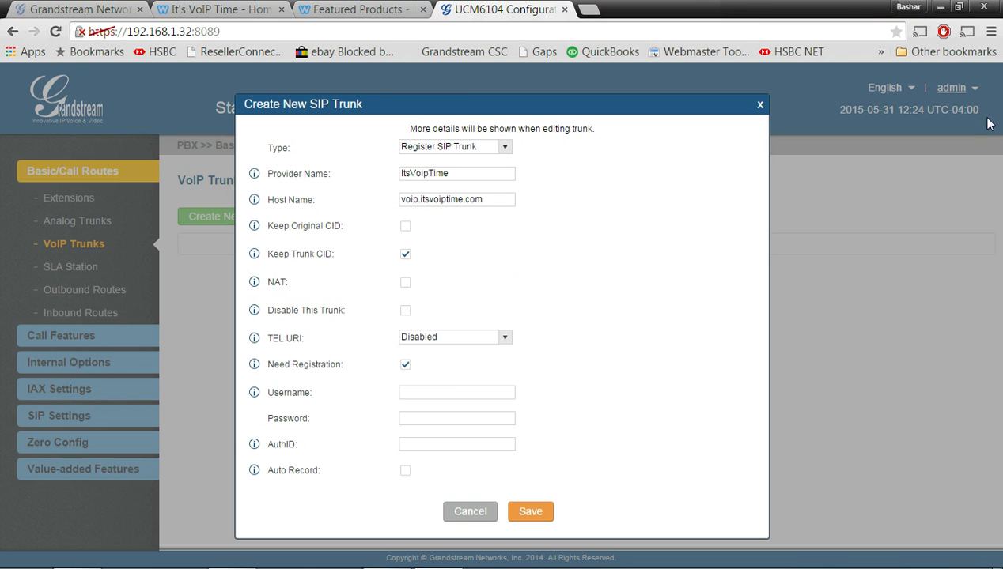
right_click(416, 391)
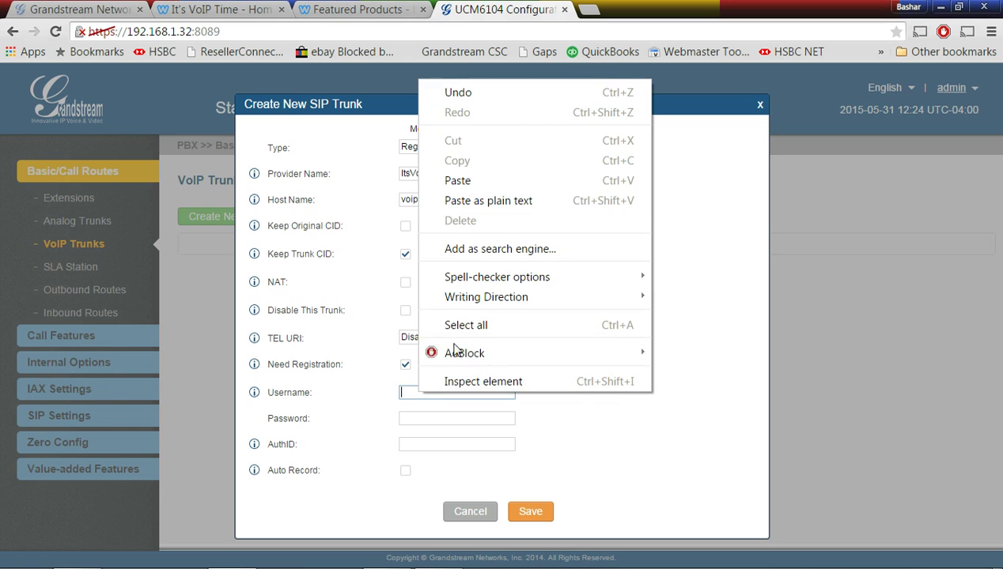
click(463, 201)
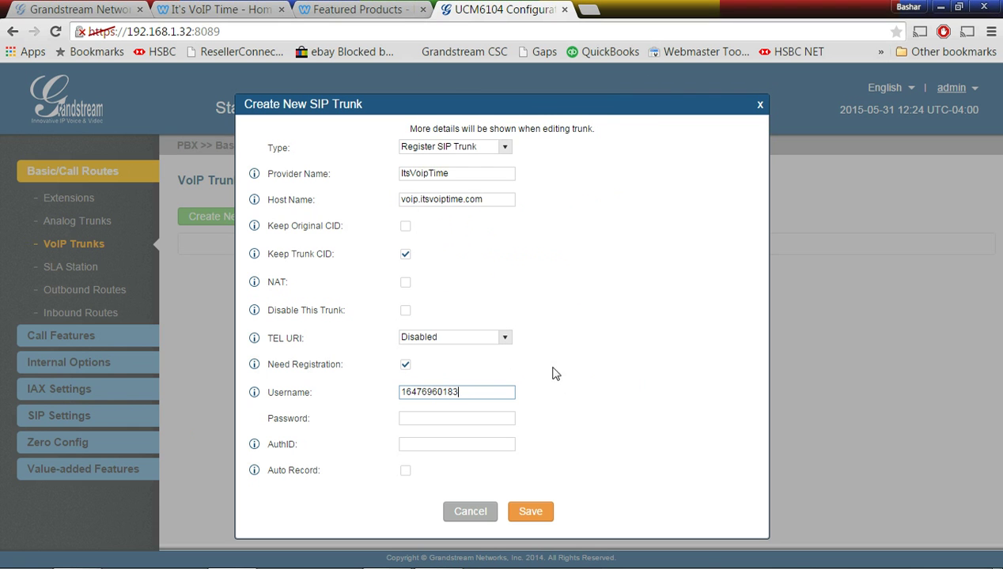
right_click(434, 444)
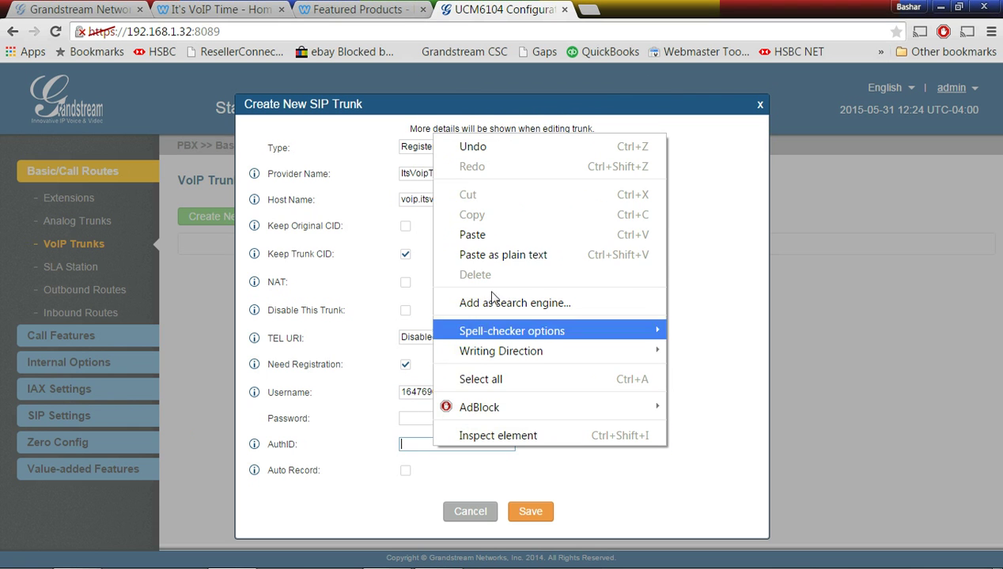
click(484, 236)
click(442, 416)
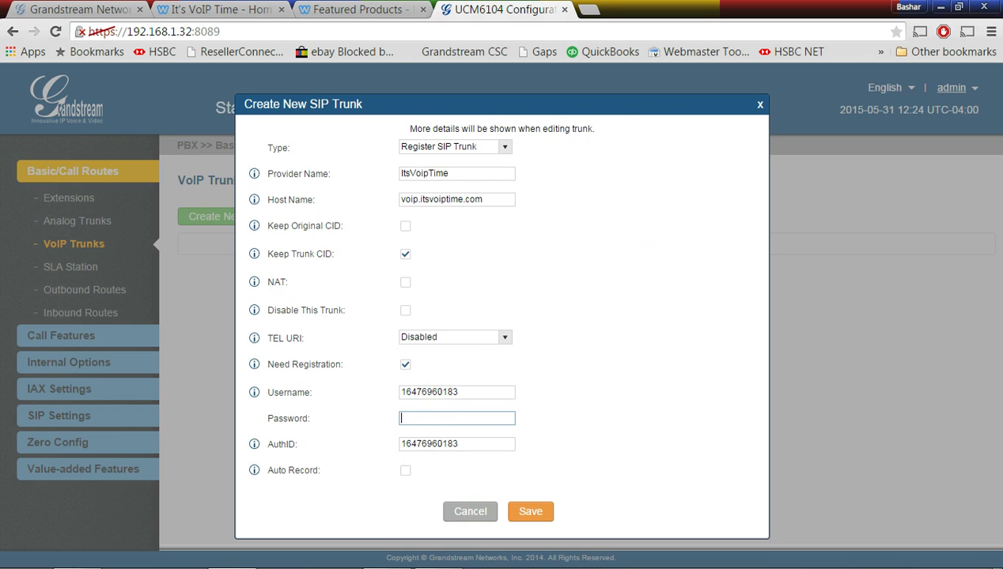
key(alt+Tab)
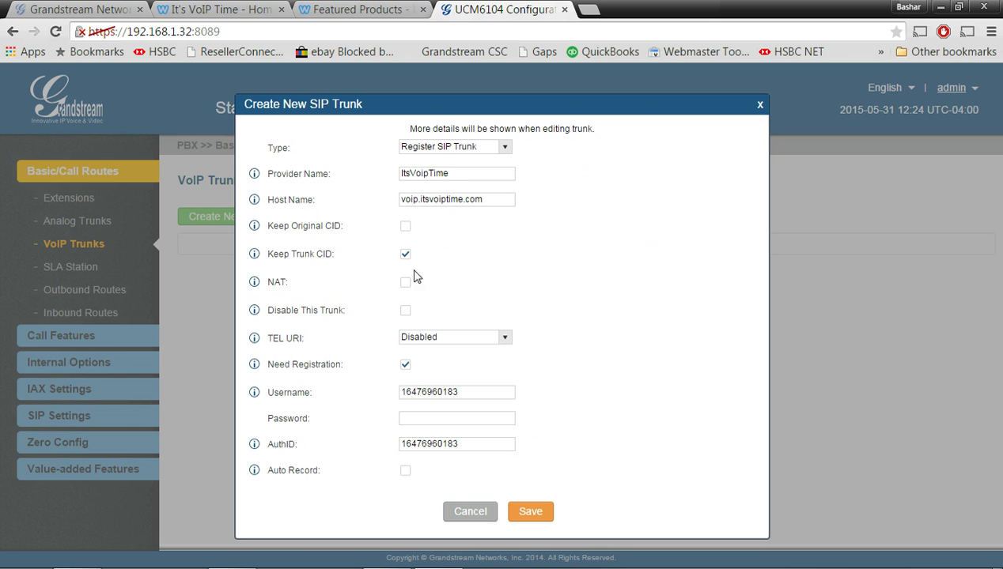
right_click(429, 420)
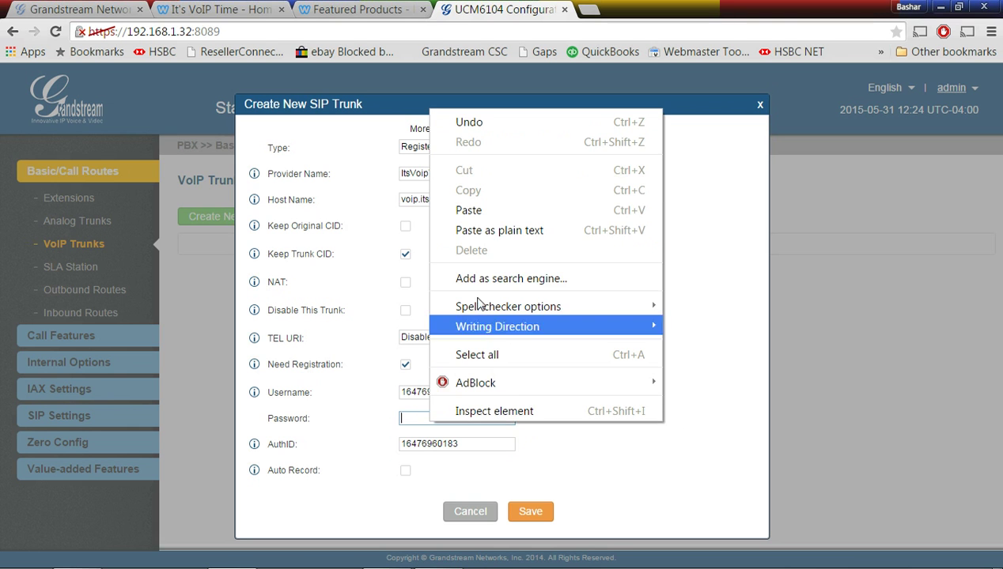
click(468, 210)
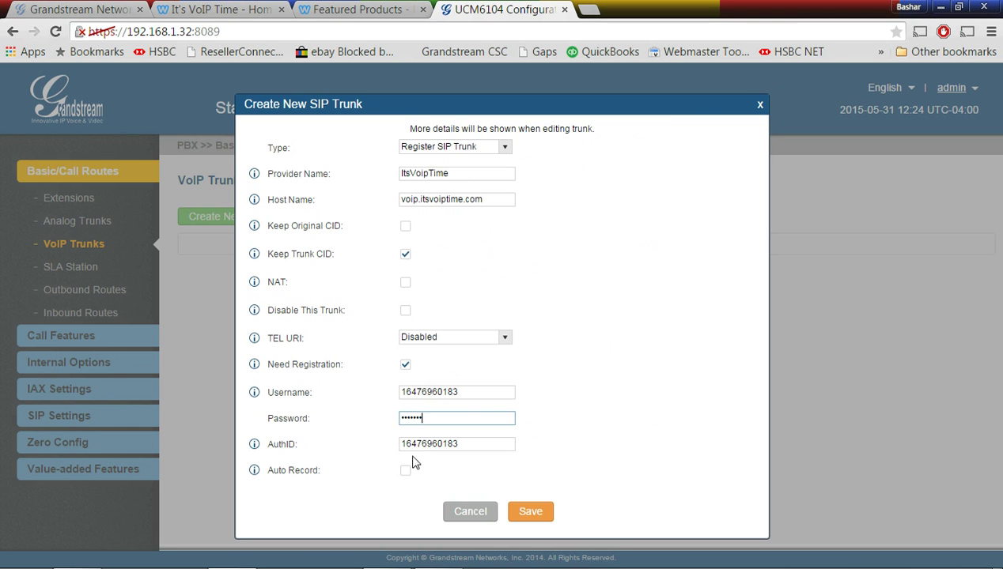
click(535, 515)
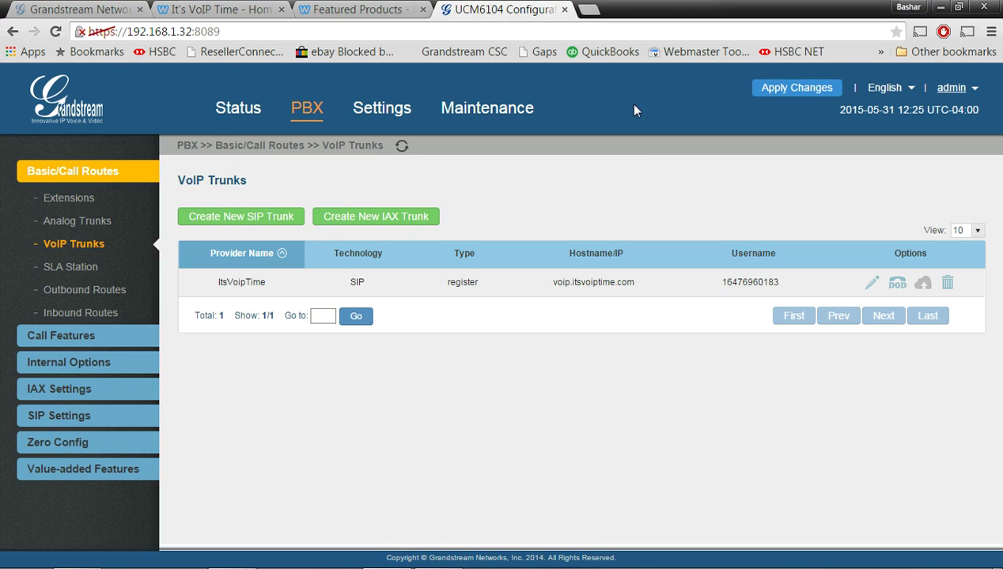
Apply the trunk changes, check PBX Status, and view the still-empty Inbound Routes page
click(785, 93)
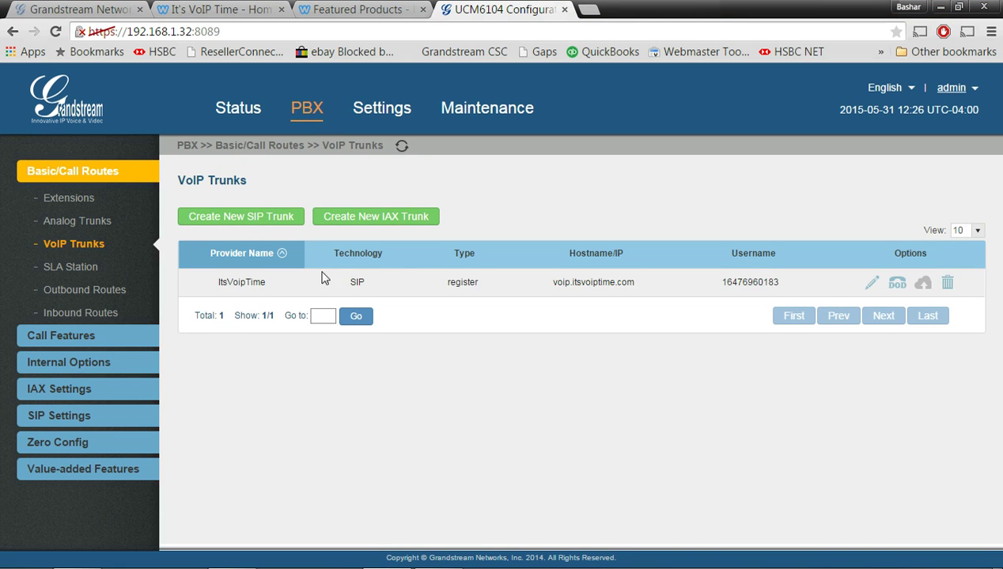
click(253, 111)
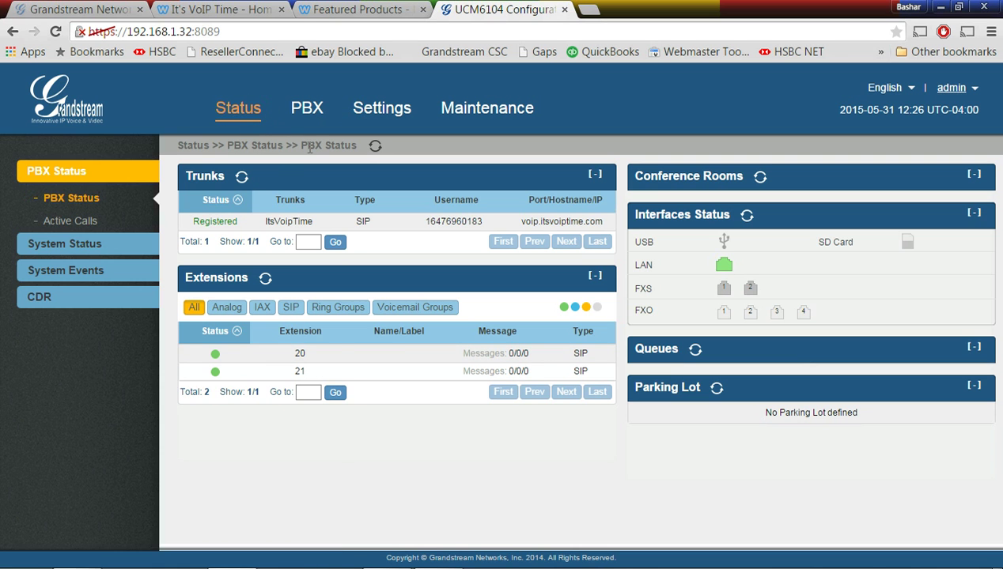
click(307, 109)
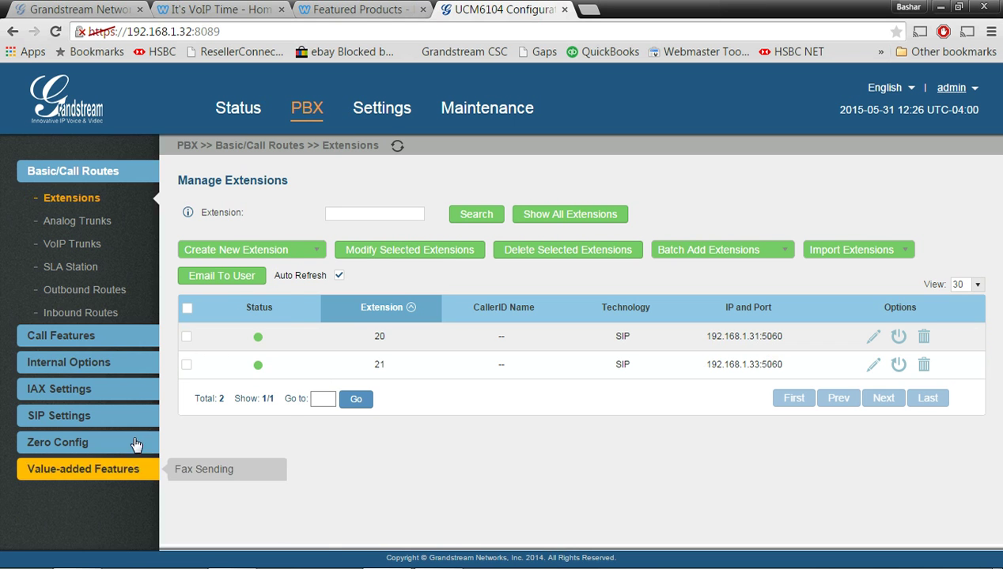
click(105, 311)
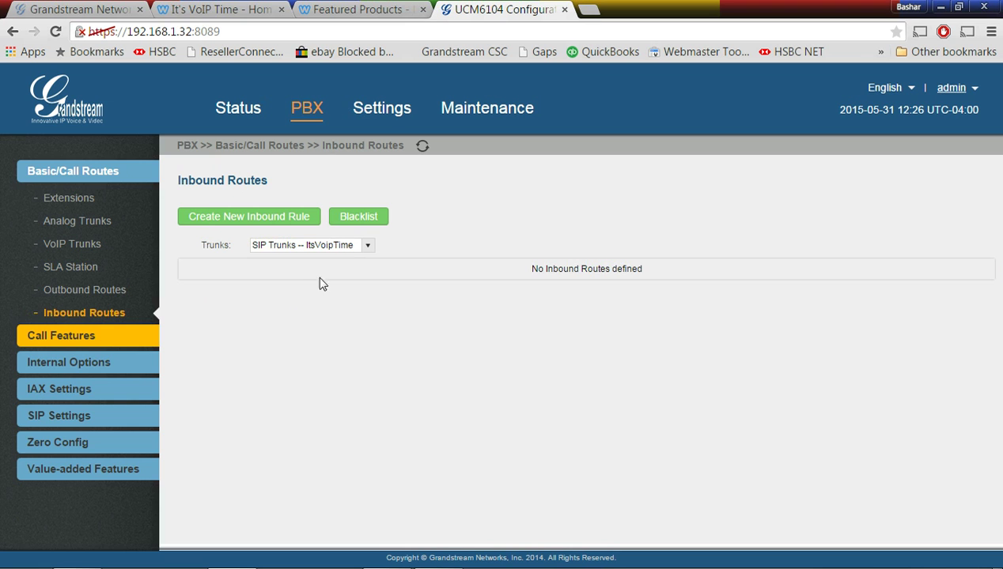
Add an ItsVoipTime inbound rule with DID pattern '.', Local privilege, destination extension 20, then apply
click(363, 246)
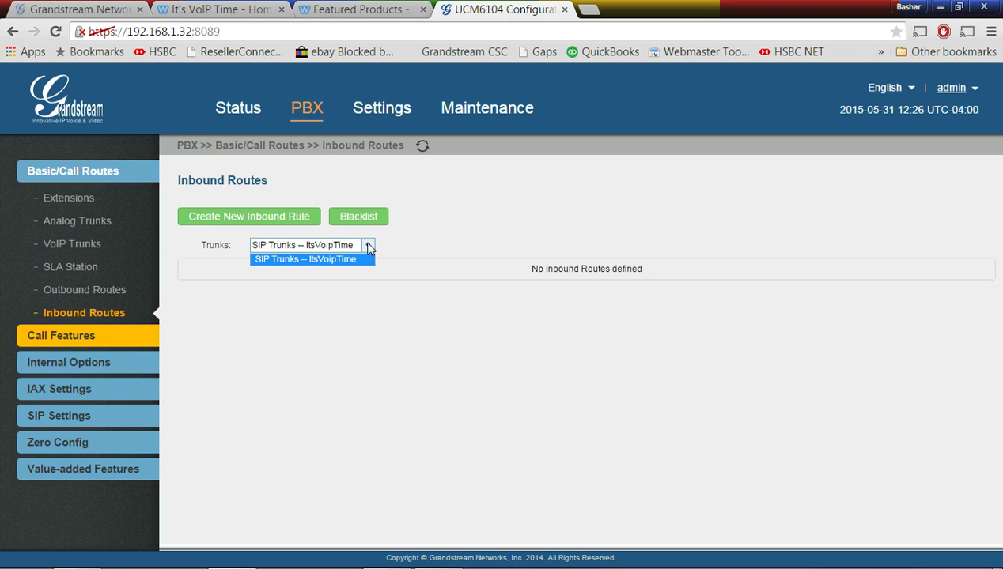
click(292, 259)
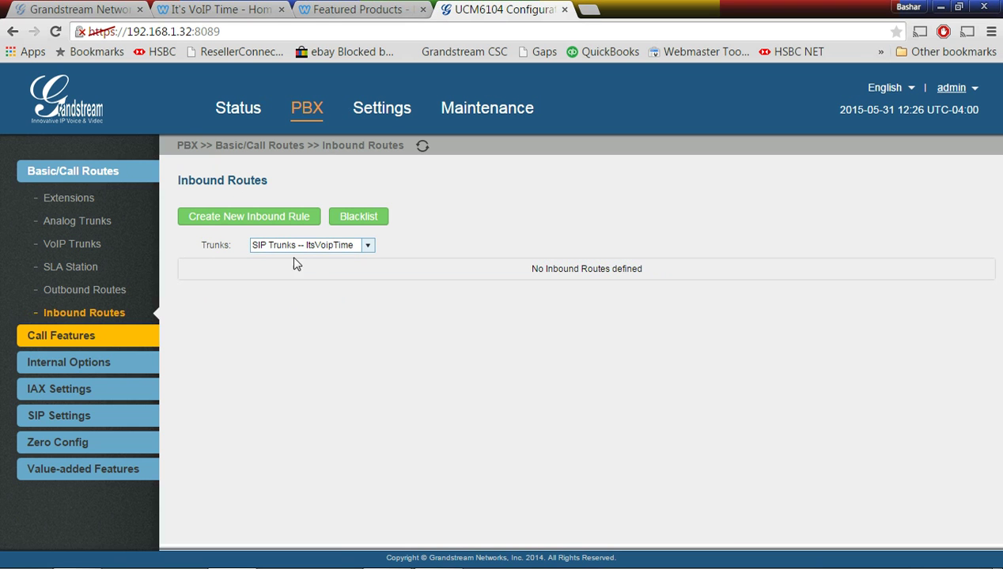
click(277, 222)
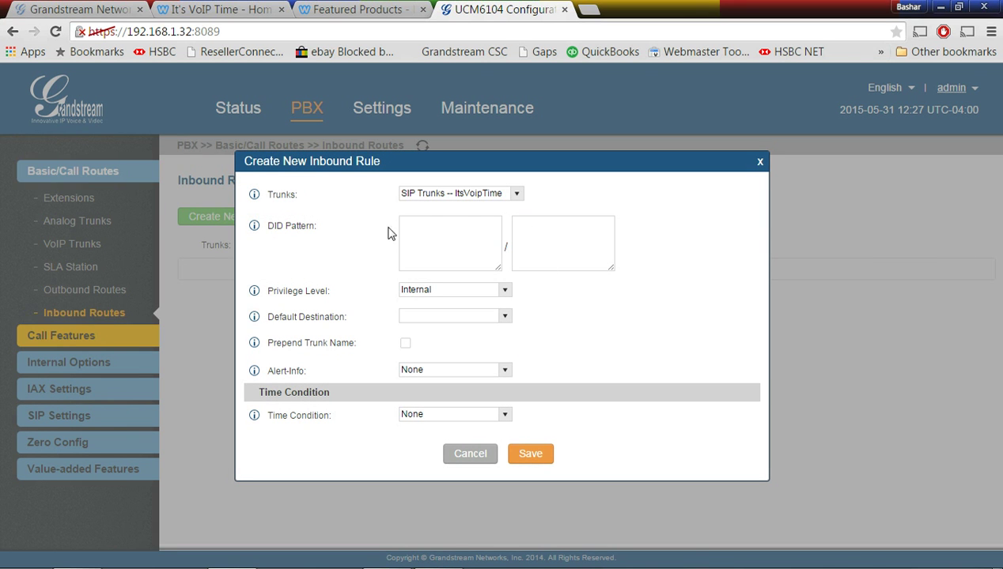
click(458, 223)
click(627, 332)
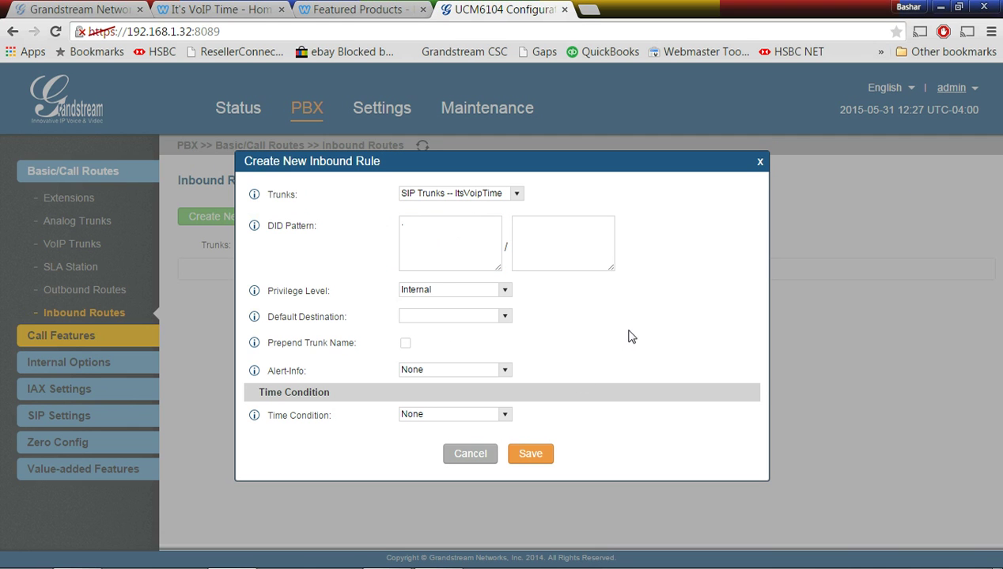
click(493, 291)
click(478, 311)
click(506, 316)
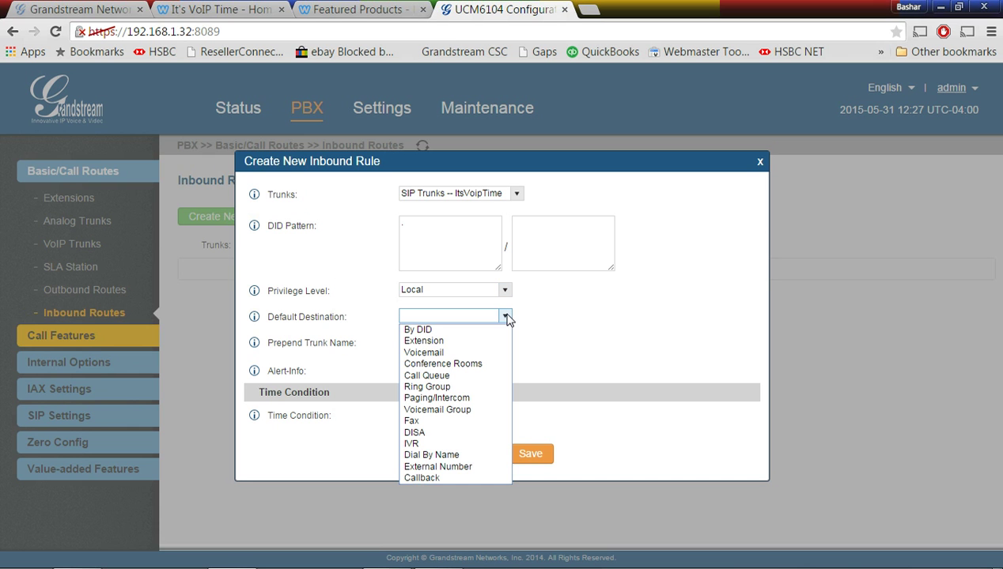
click(439, 339)
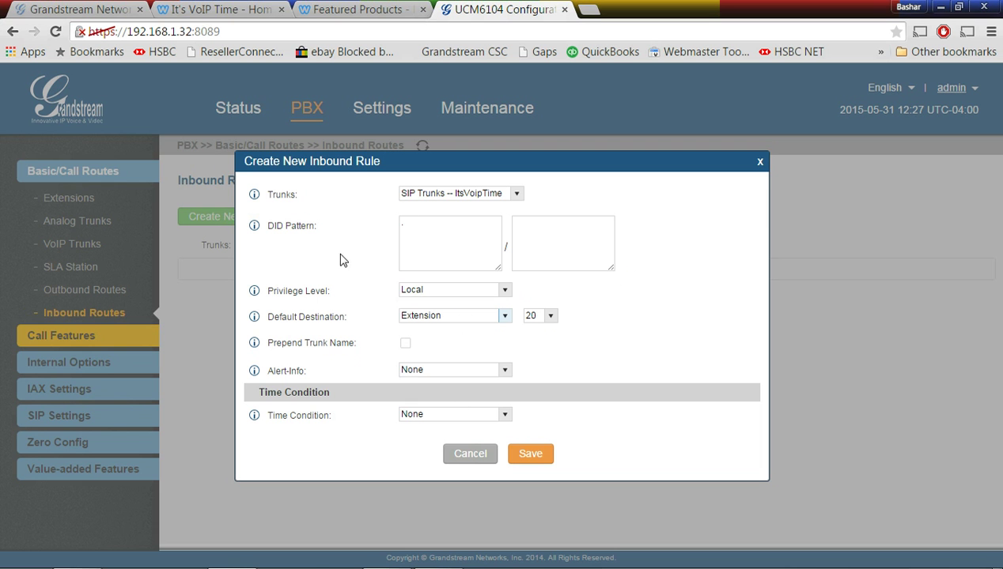
click(530, 456)
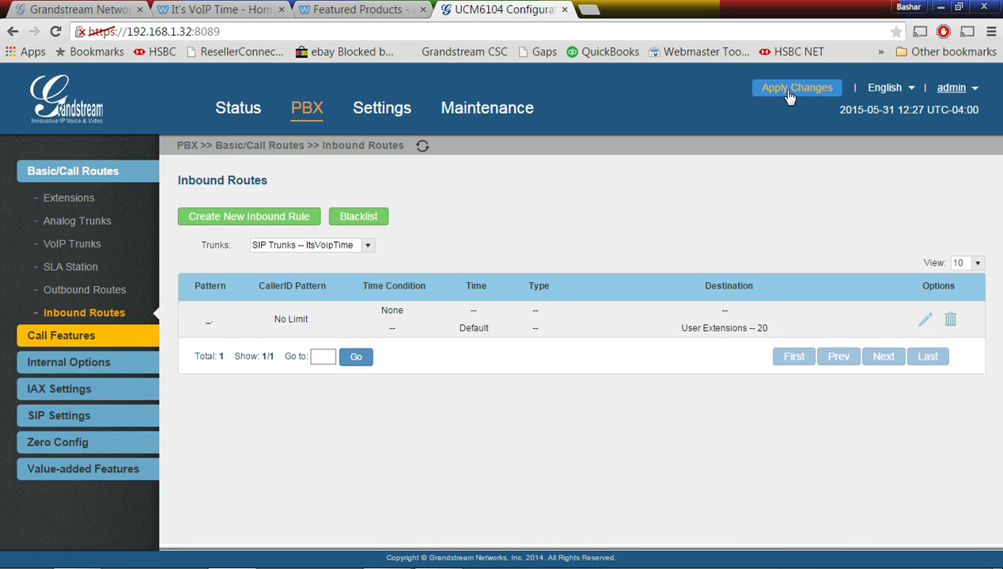
click(794, 89)
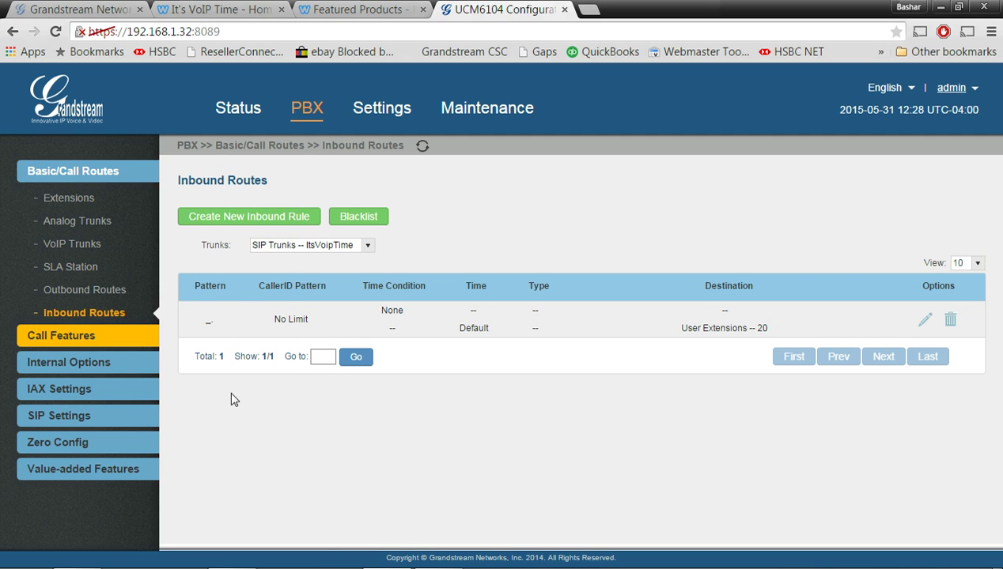
Start outbound rule ItsVoipName with dial patterns xxxxxxxxxx, xxxxxxxxxxx and 911
click(95, 291)
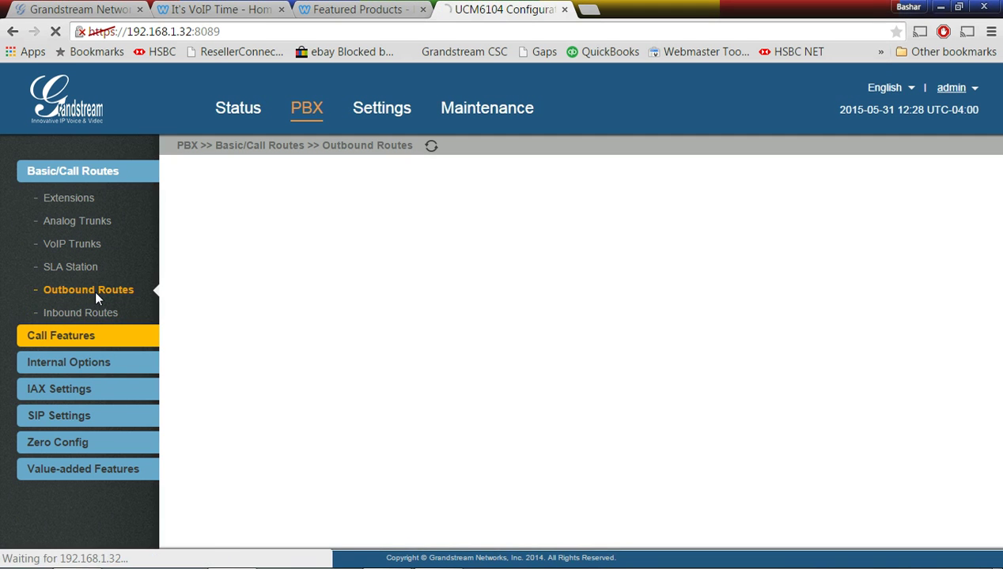
click(250, 220)
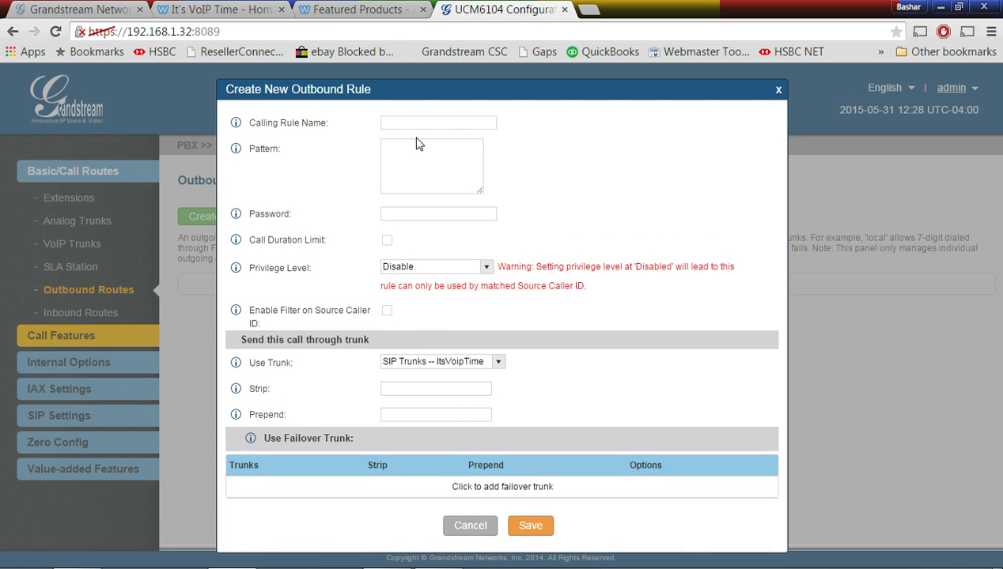
click(413, 120)
text(I)
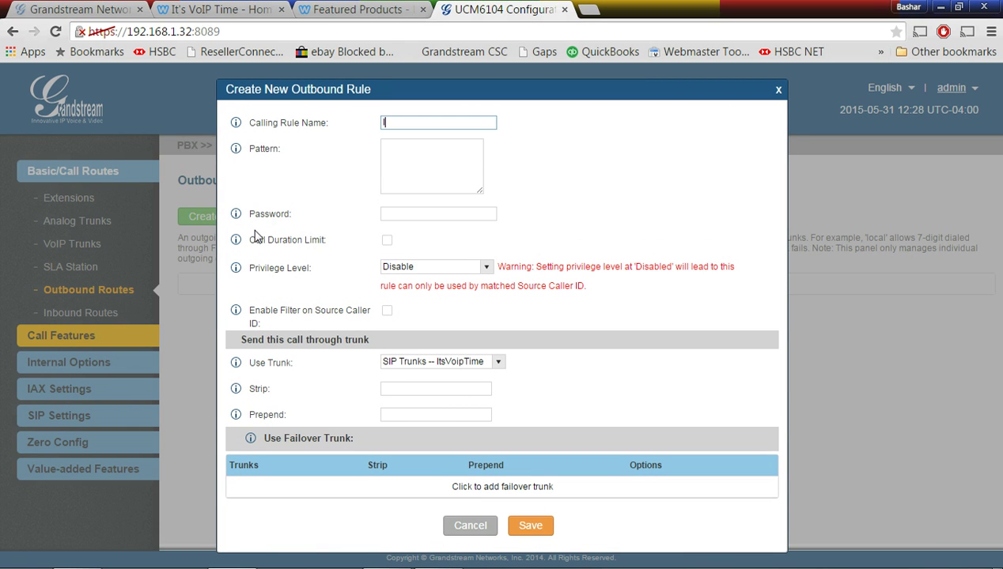
text(tsVoipName)
click(399, 149)
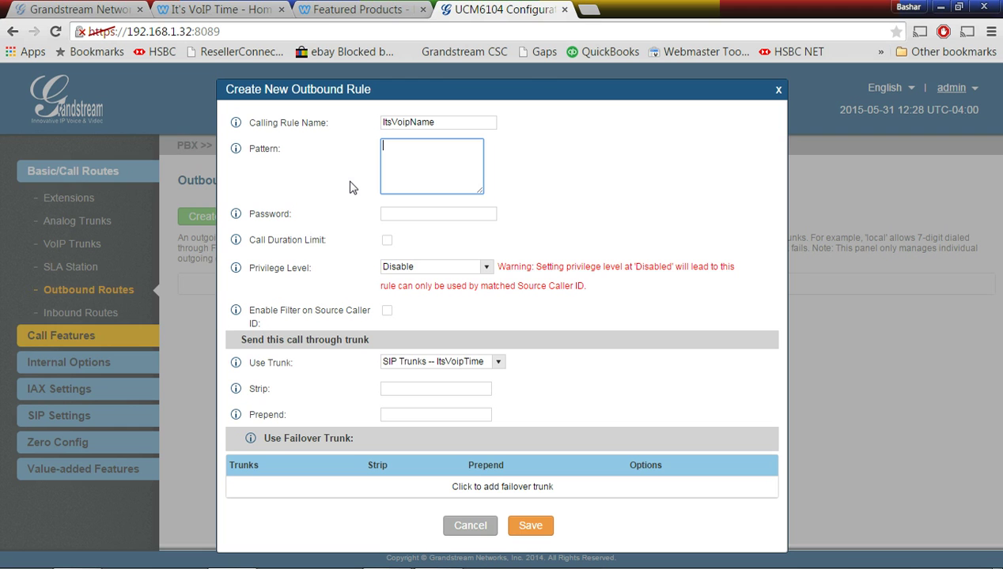
text(xxxxxxxxxx)
key(Return)
text(xxxxxxx)
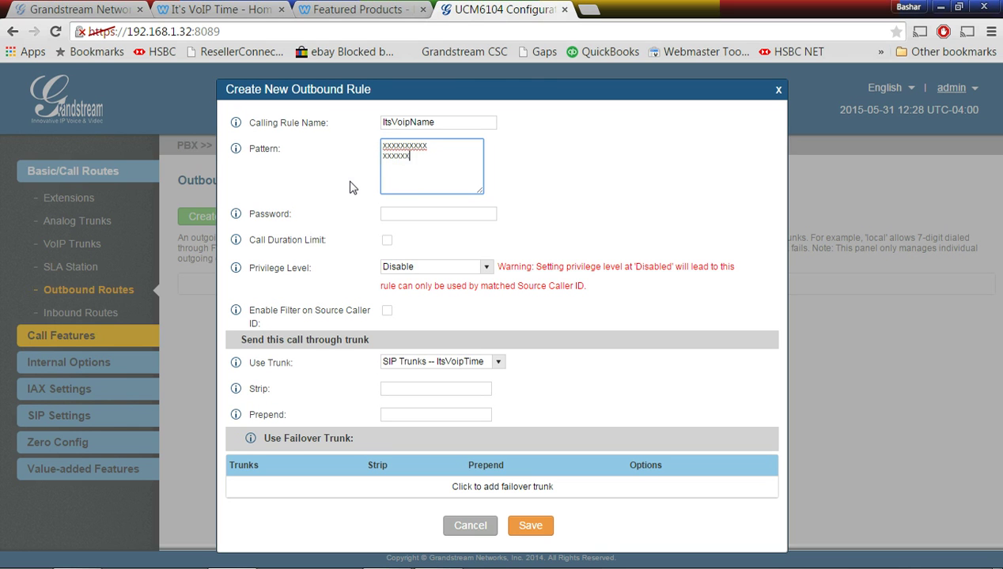
text(xxxx)
key(Return)
text(911)
Give the rule Local privilege level, save it, and apply the changes
click(406, 215)
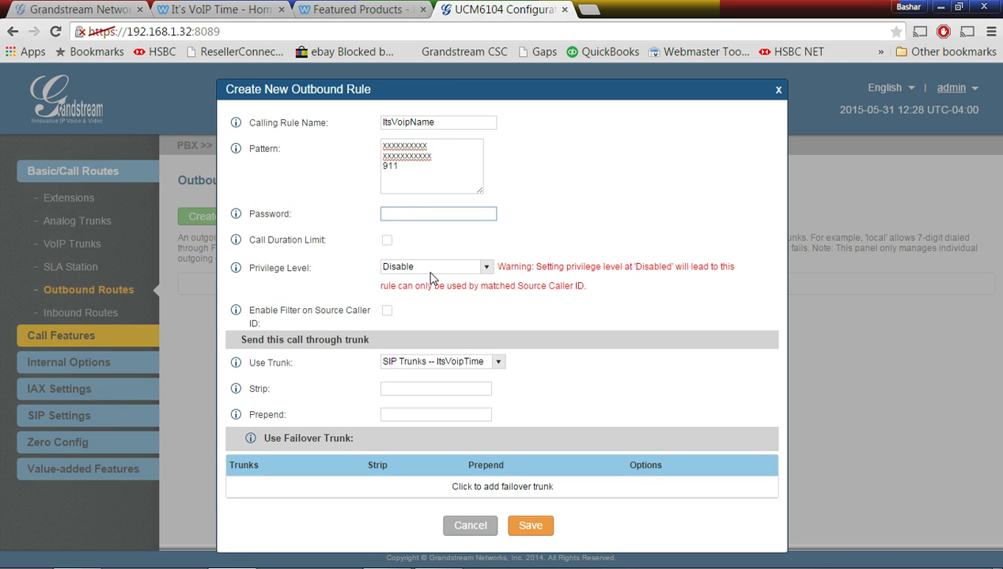
click(487, 269)
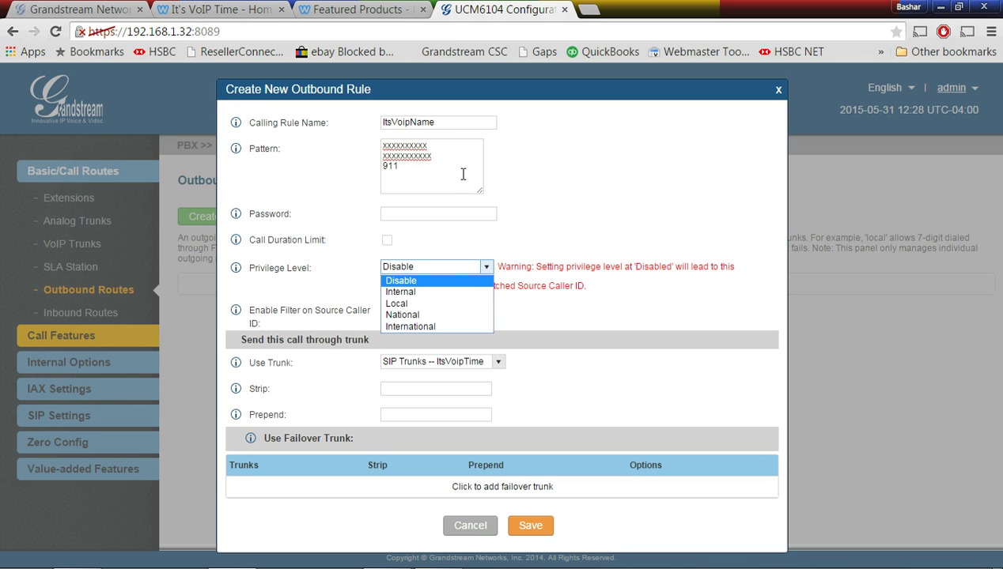
click(424, 305)
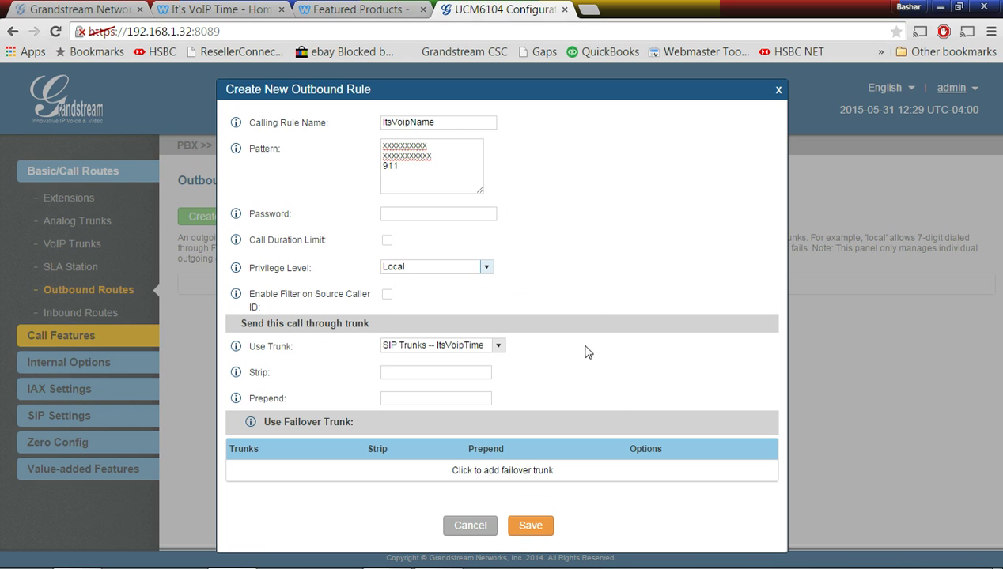
click(539, 530)
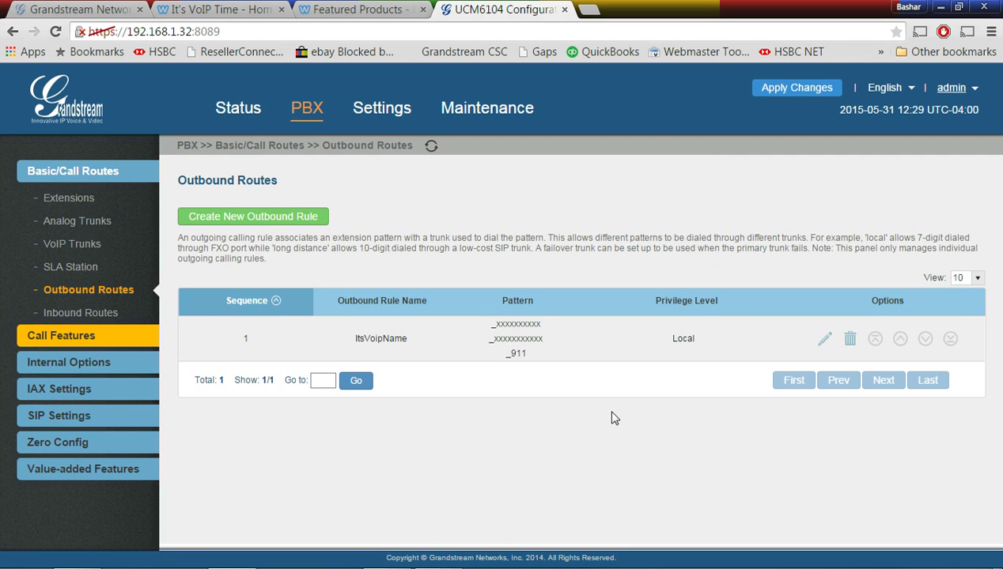
click(787, 88)
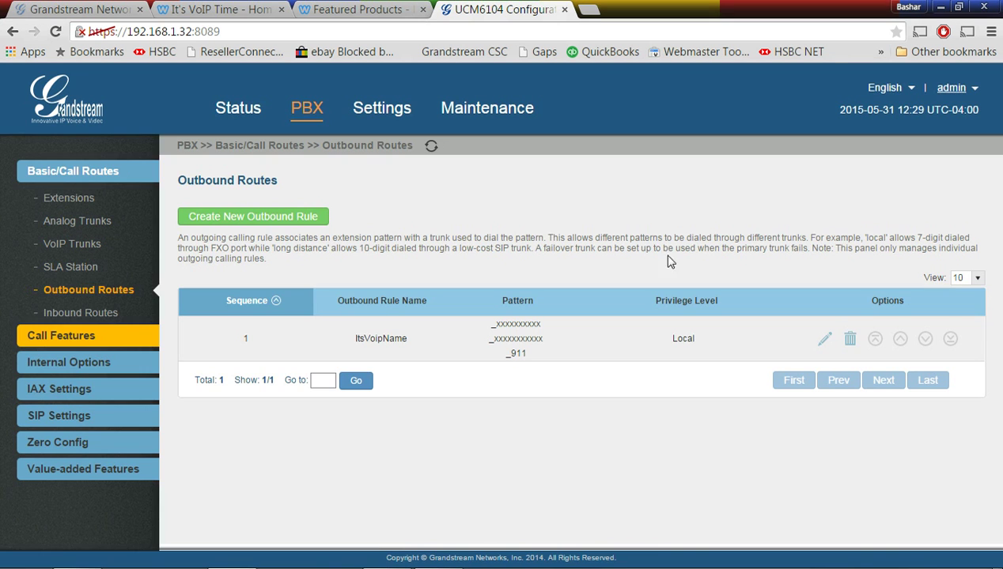
Check Active Calls and PBX Status, confirming ItsVoipTime registered and extensions 20 and 21 online
click(246, 115)
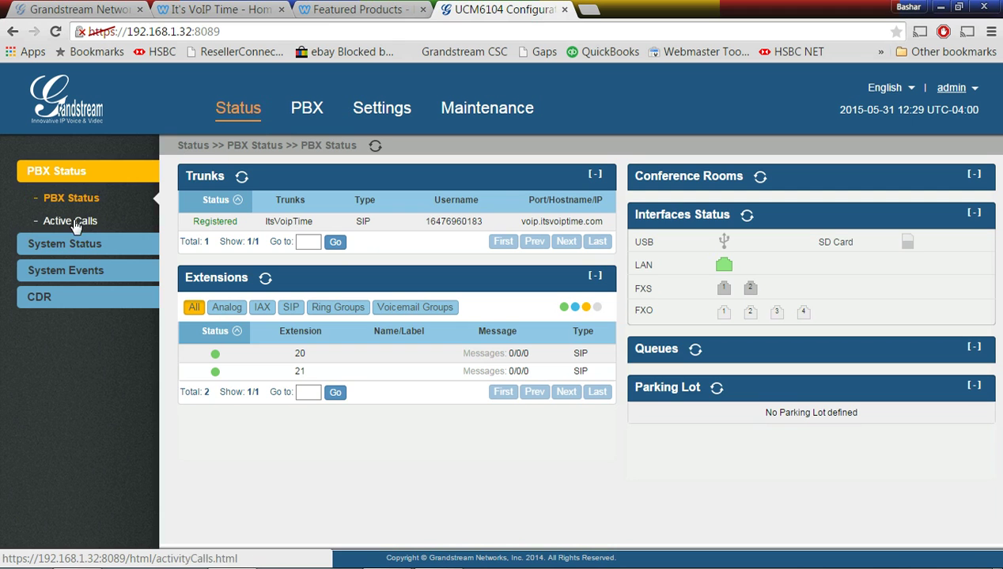
click(75, 223)
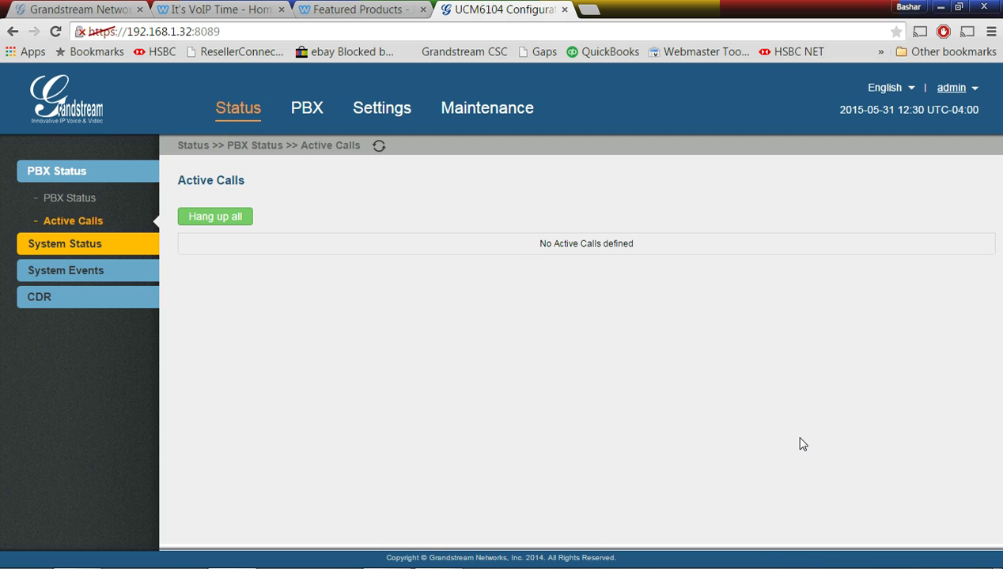
click(253, 119)
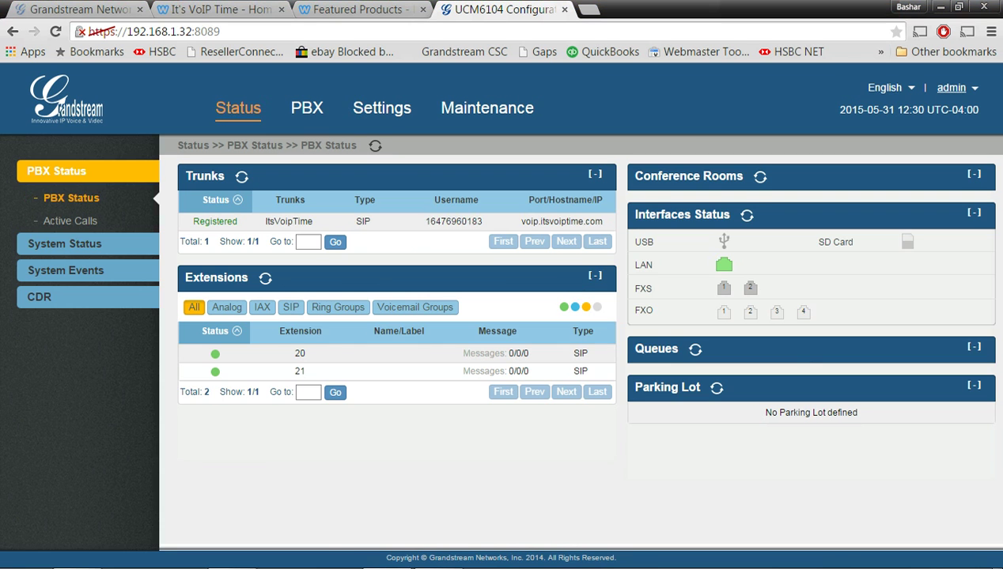
Check the Active Calls page under PBX Status, which reports no active calls
click(72, 222)
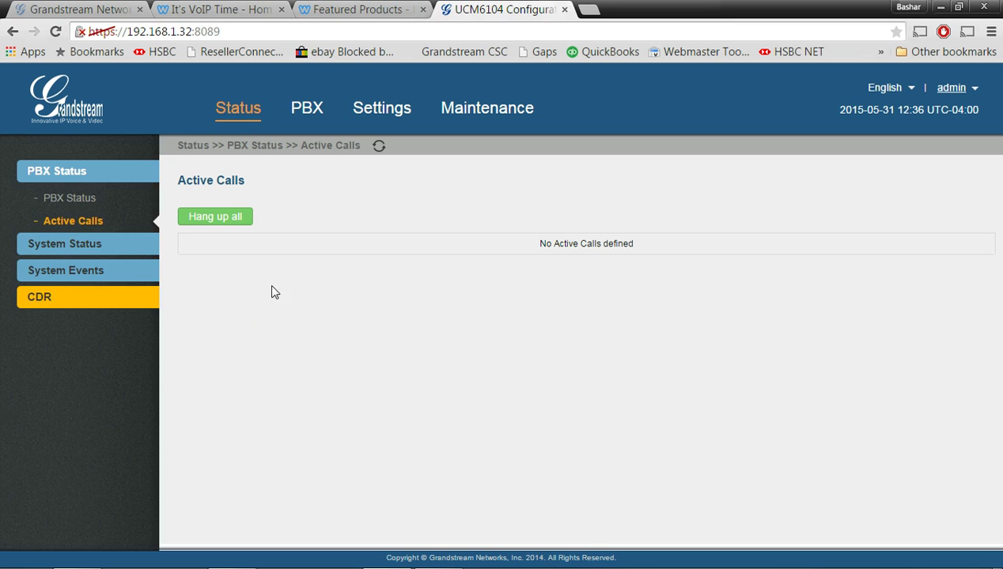
Go to PBX Internal Options and open the Custom Prompt list showing Main.gsm
click(307, 111)
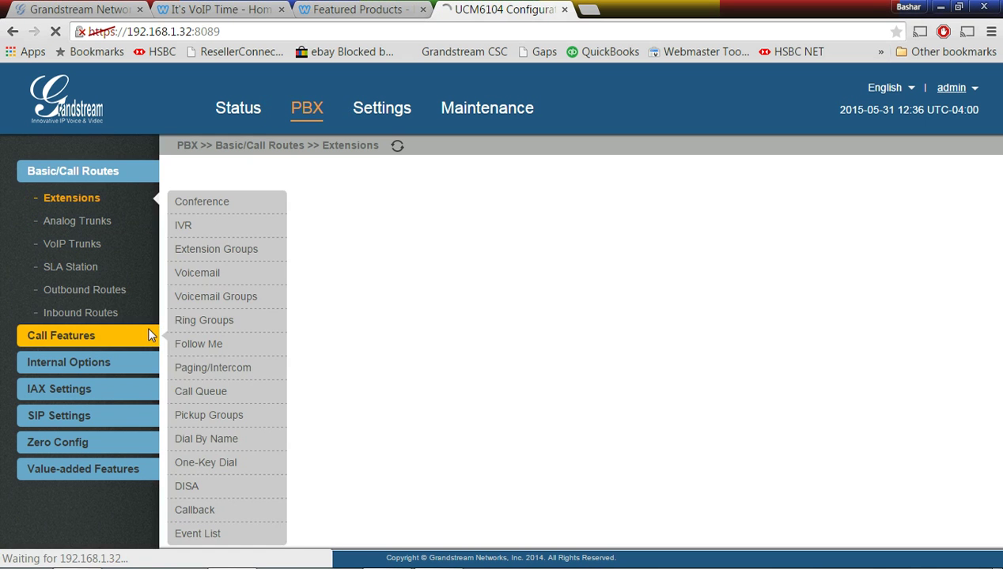
mouse_move(79, 336)
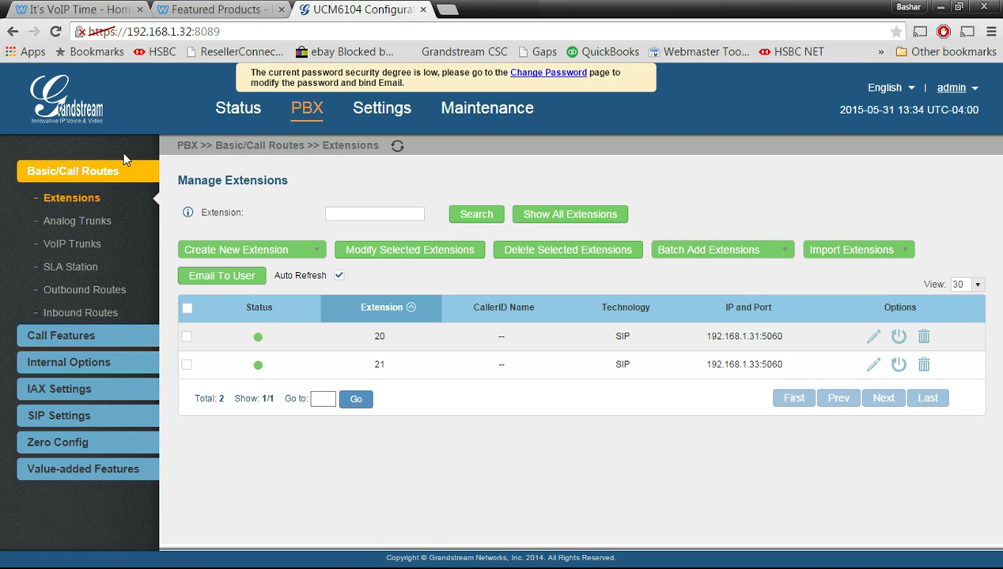
click(79, 361)
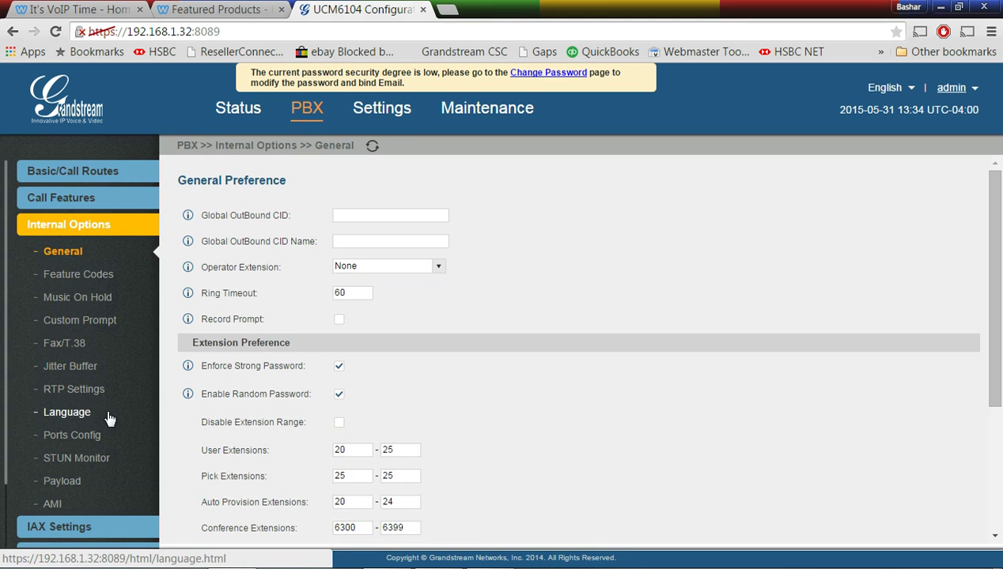
click(69, 321)
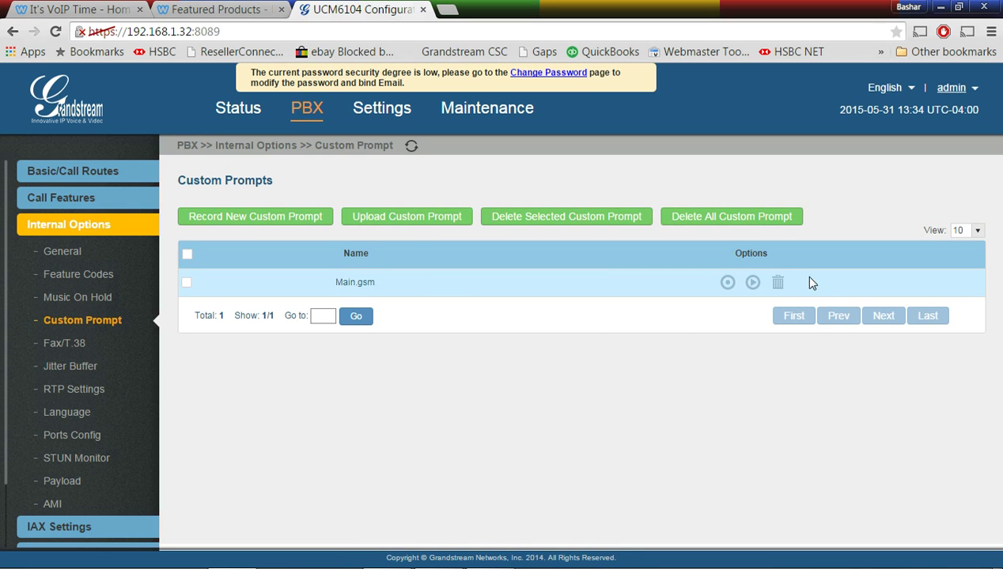
Delete Main.gsm and record a new custom prompt named 'main' on extension 20
click(778, 283)
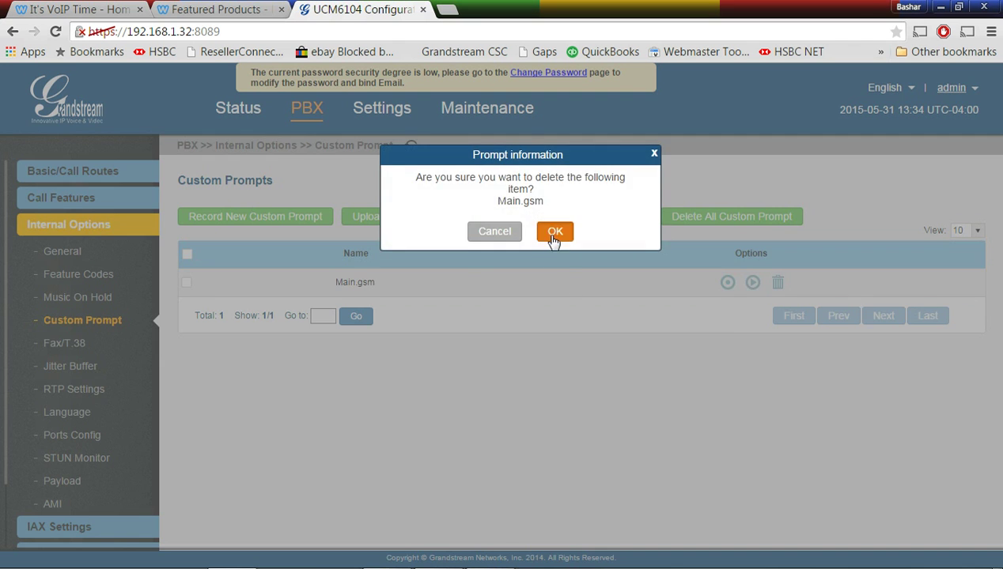
click(554, 231)
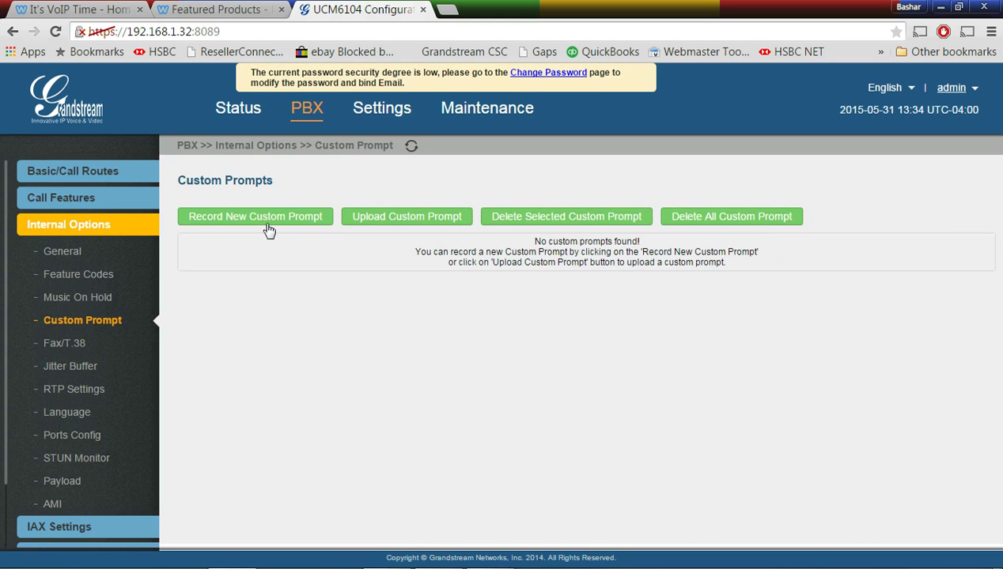
click(266, 216)
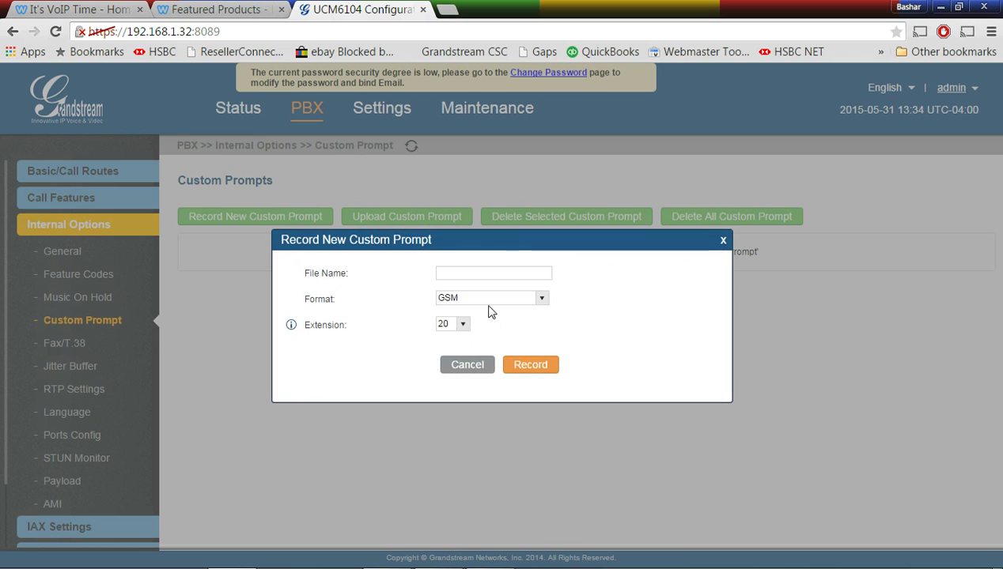
click(470, 275)
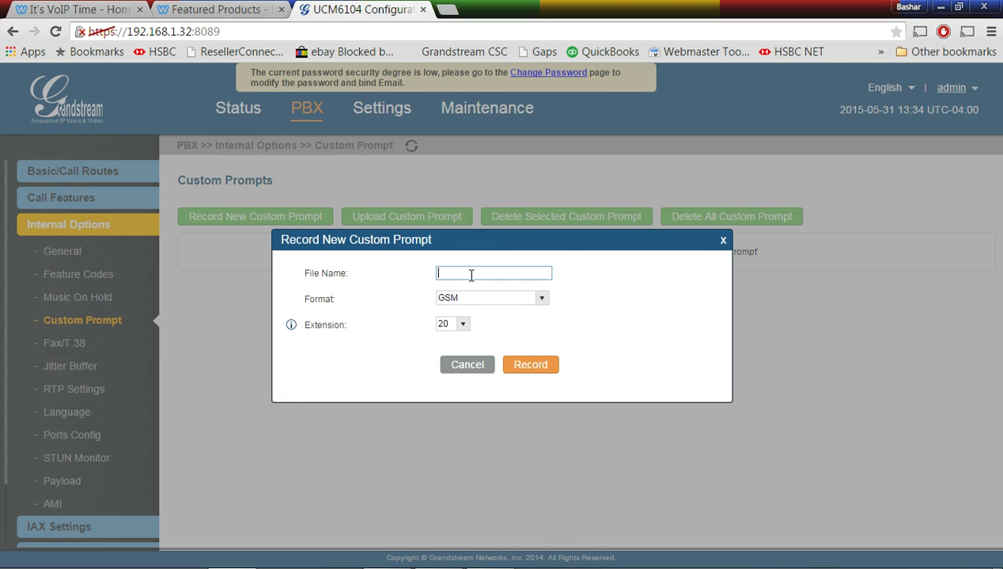
text(main)
click(544, 370)
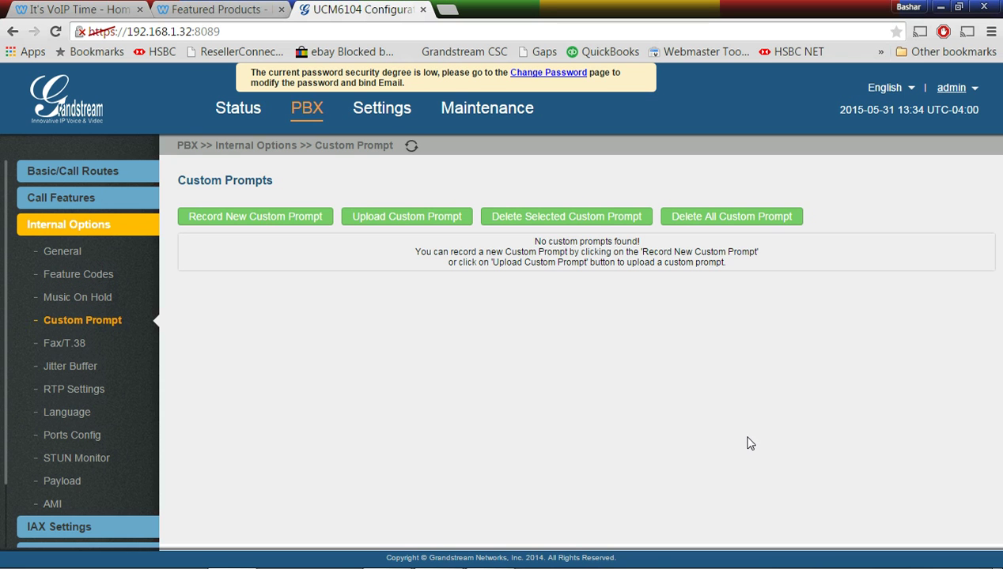
Refresh the prompt list and play the new main.gsm prompt on extension 21
click(412, 152)
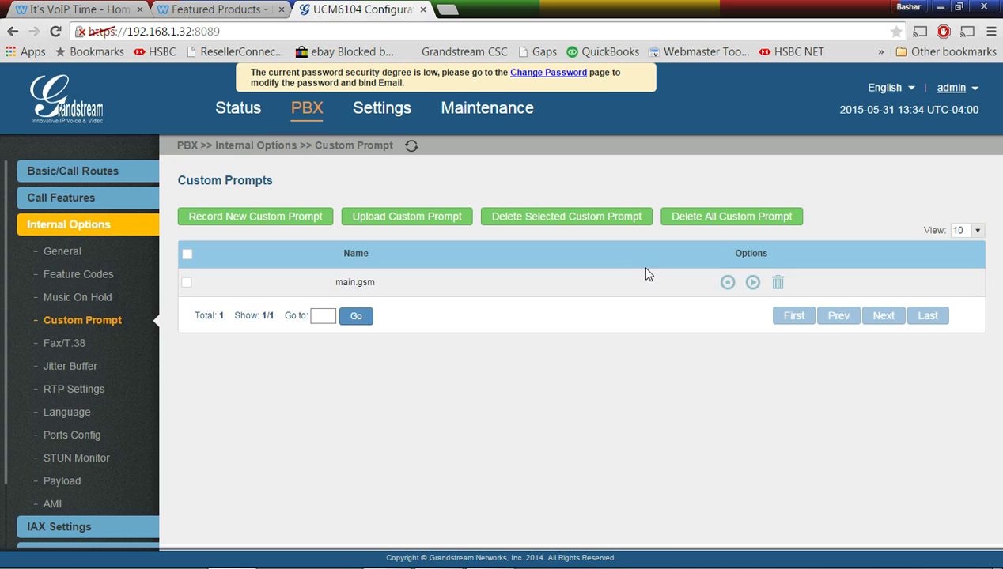
click(752, 283)
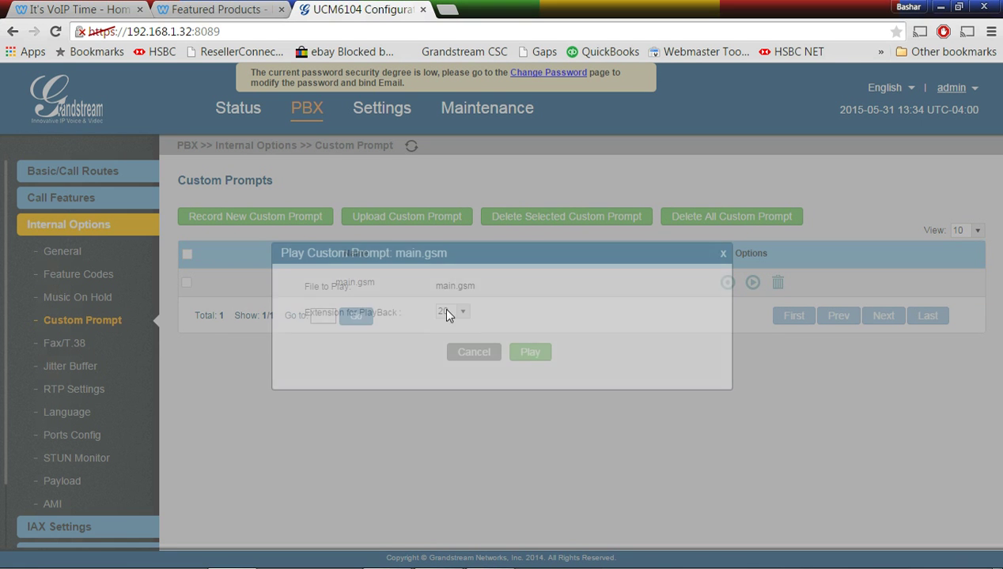
click(462, 311)
click(444, 333)
click(530, 353)
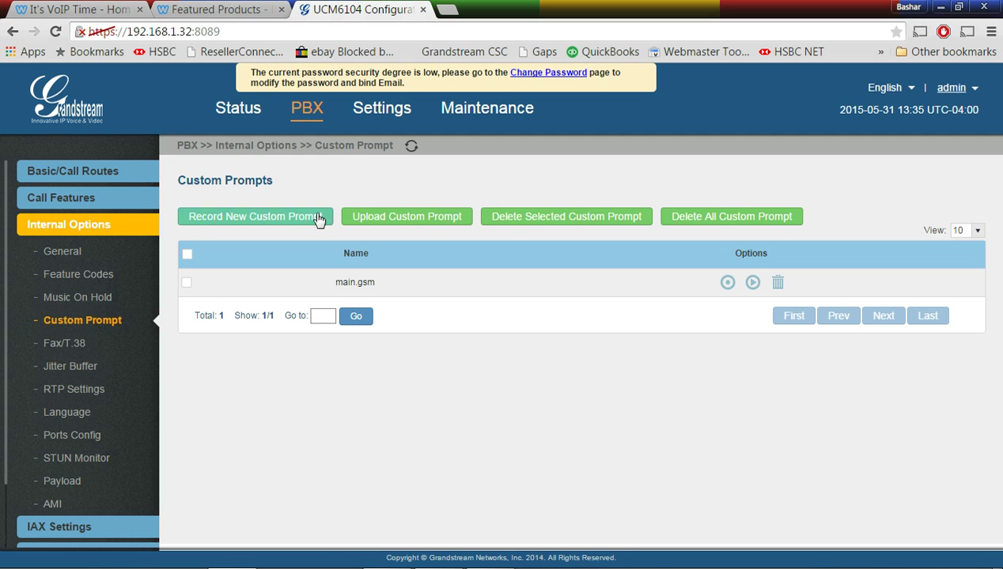
Start a new IVR in Call Features named Main_IVR
click(85, 198)
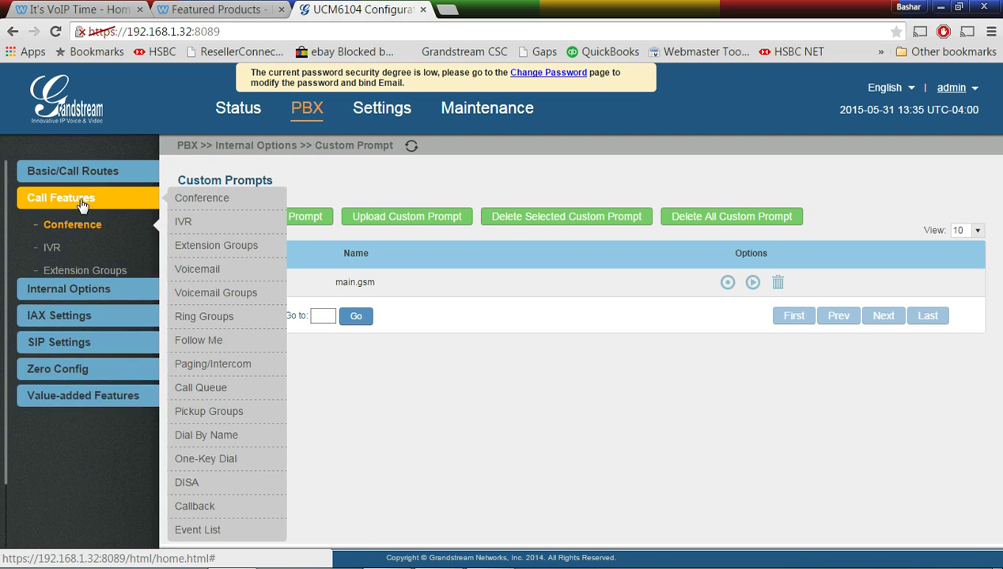
click(48, 249)
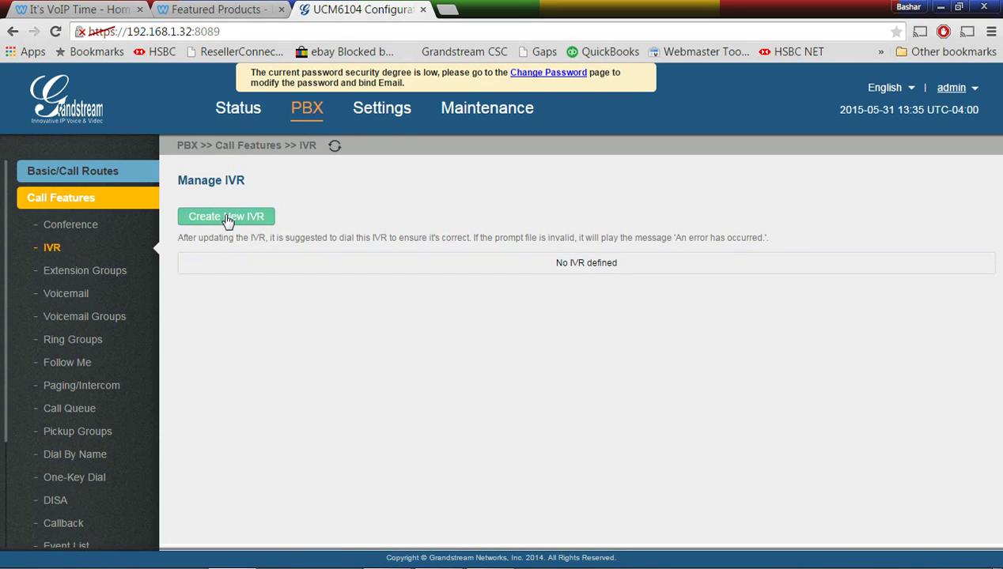
click(227, 217)
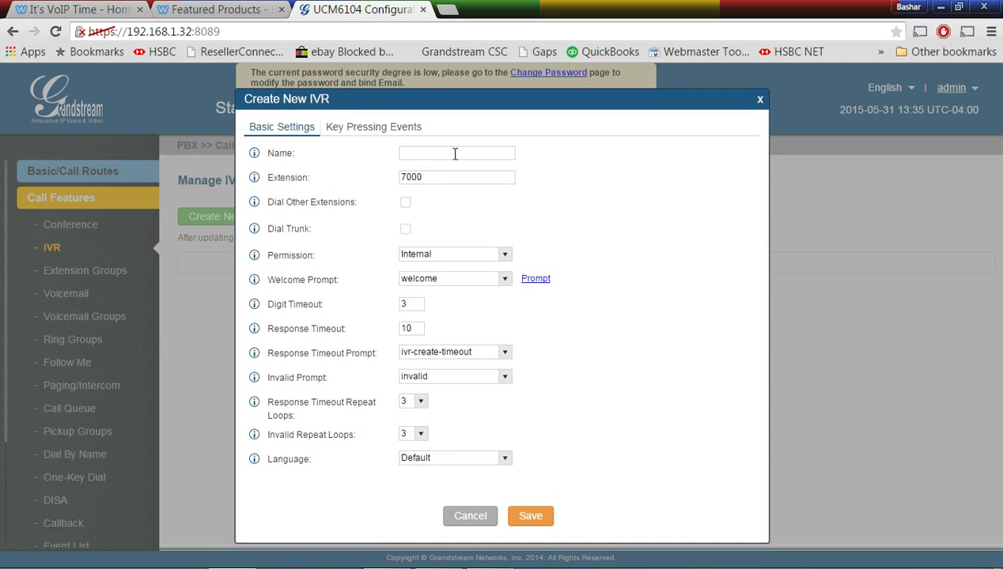
click(429, 155)
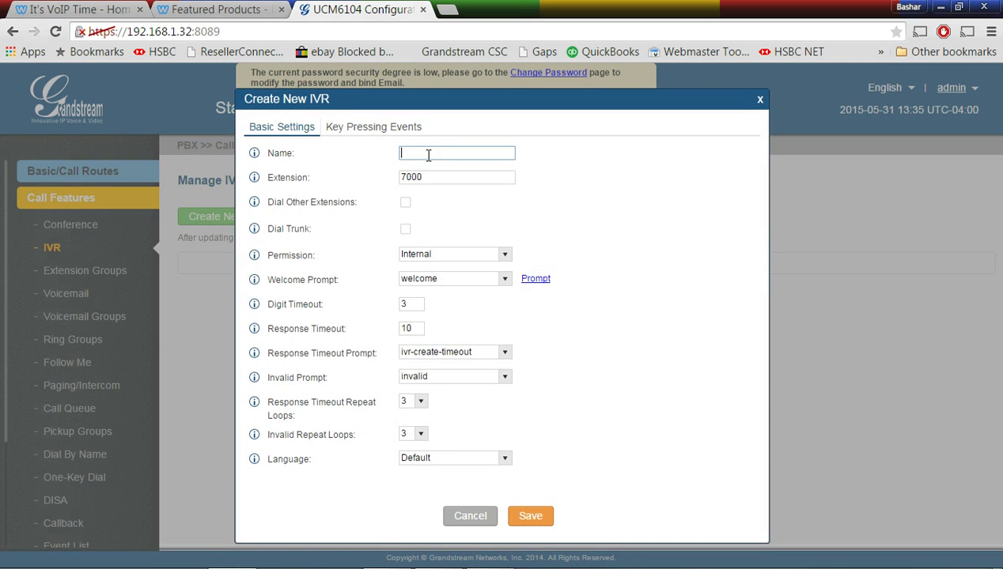
text(Main_IVR)
Allow dialing other extensions, set Local permission and use main.gsm as the welcome prompt
click(405, 203)
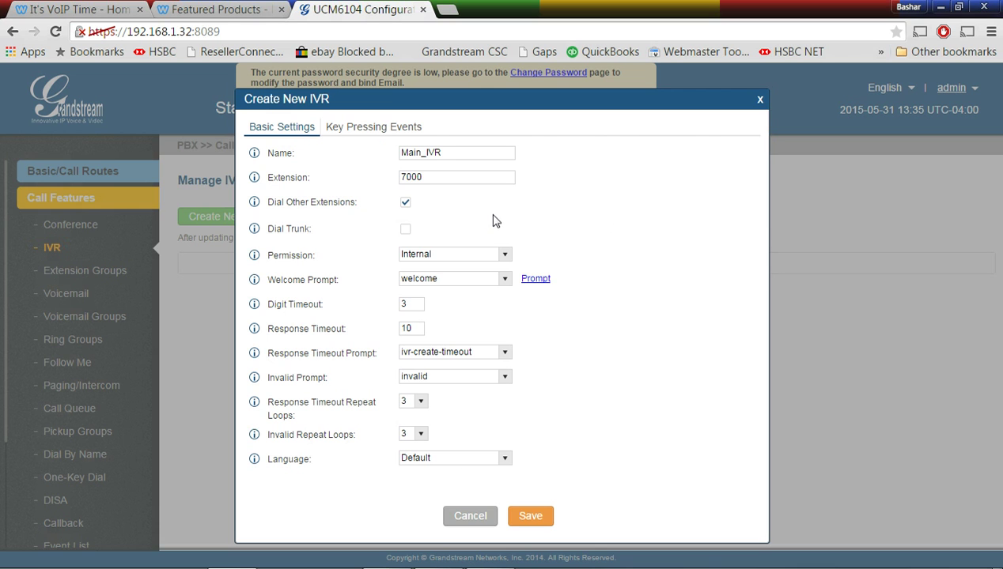
click(503, 254)
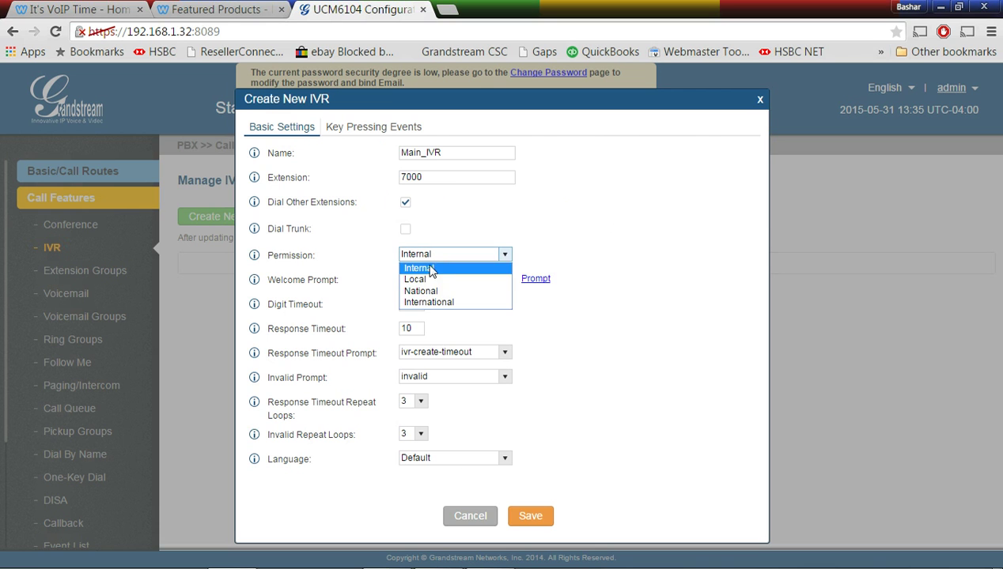
click(434, 281)
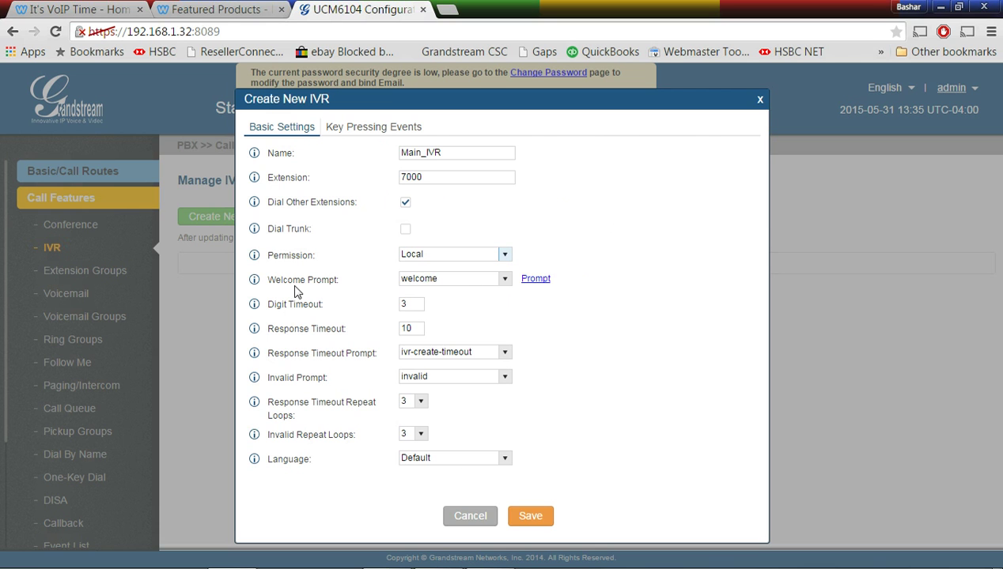
click(504, 279)
click(457, 317)
Route IVR key 1 to extension 20 and key 2 to extension 21
click(365, 130)
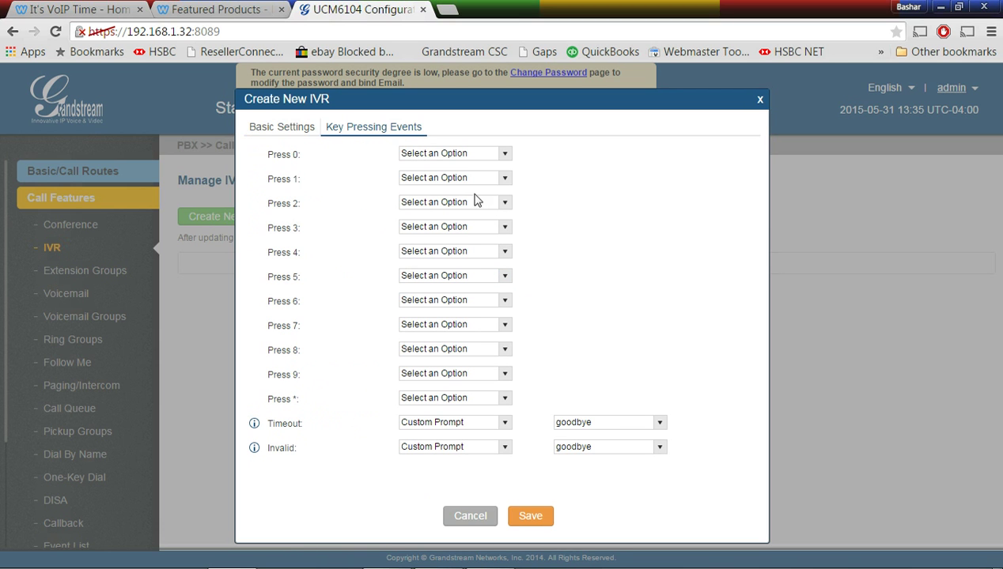
click(503, 178)
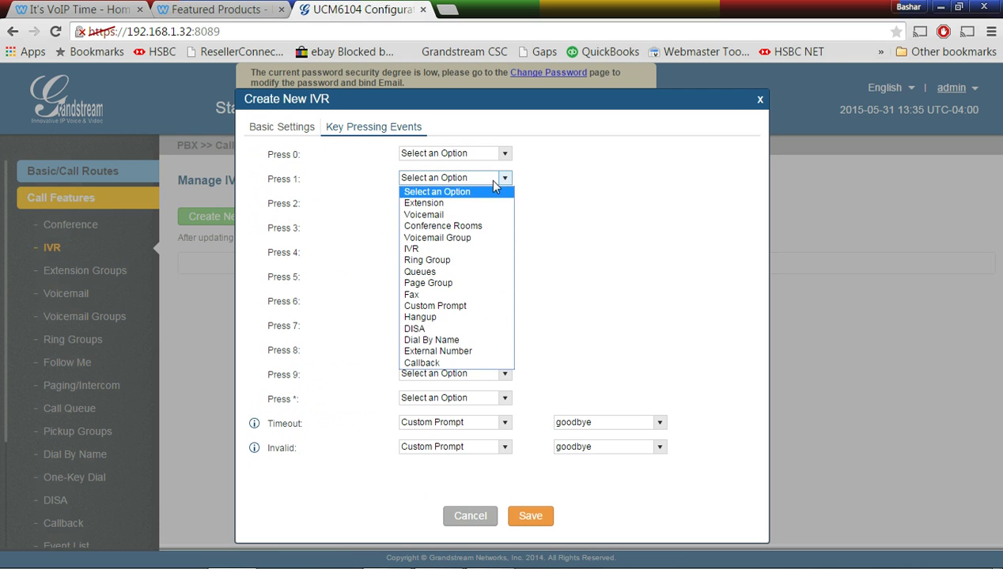
click(466, 203)
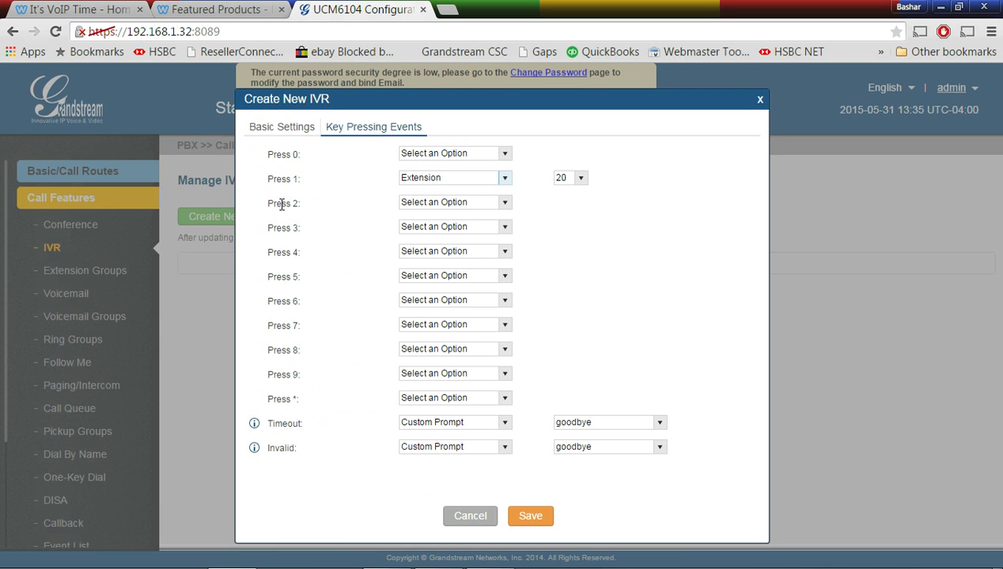
click(491, 206)
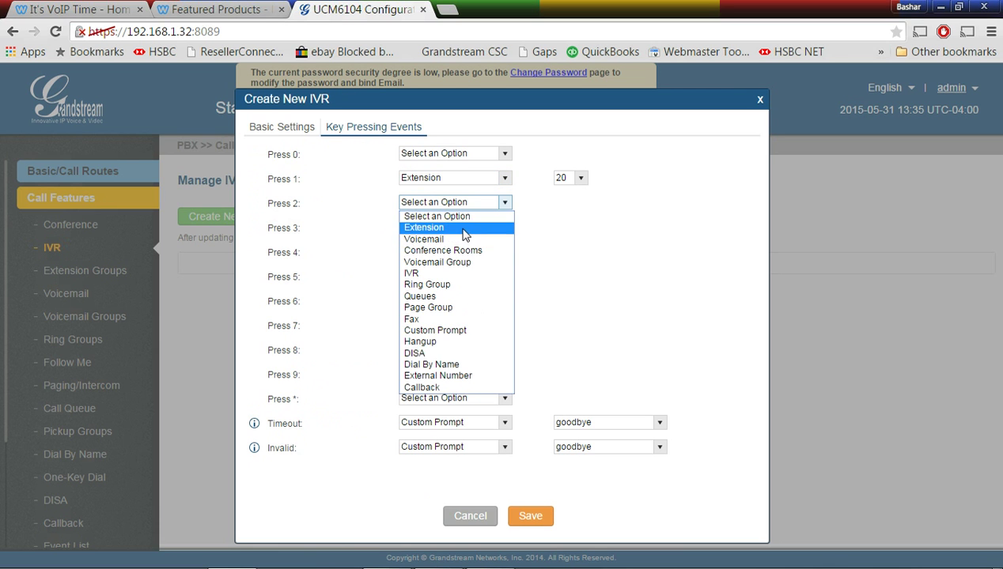
click(462, 231)
click(582, 202)
click(571, 227)
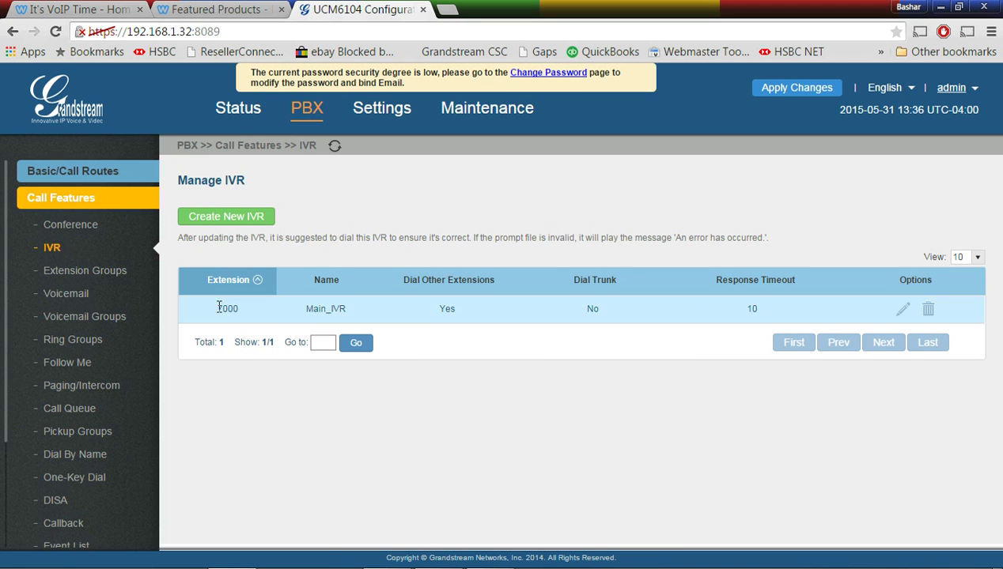
Set the inbound route's default destination to IVR Main_IVR, save, and apply changes
click(302, 114)
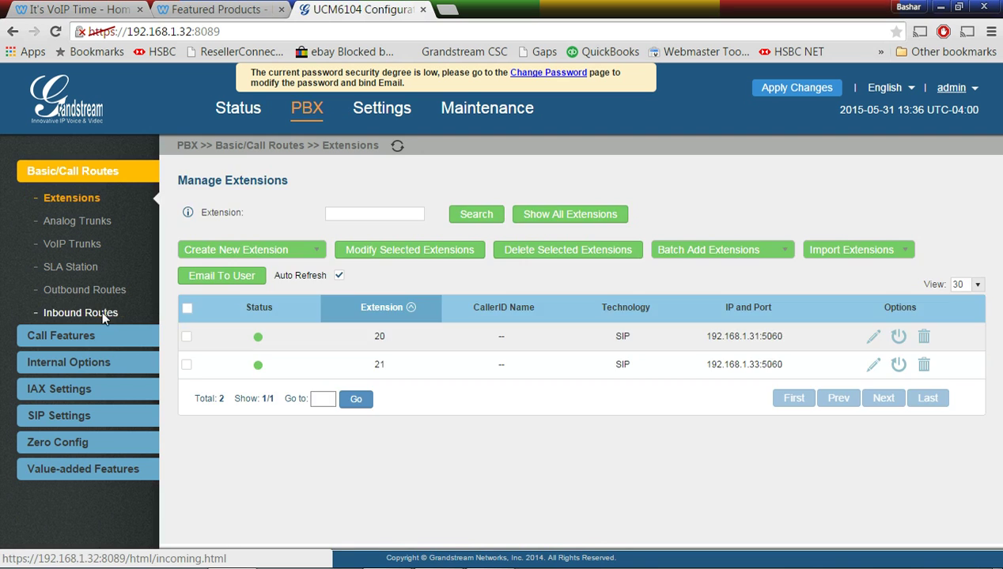
click(101, 311)
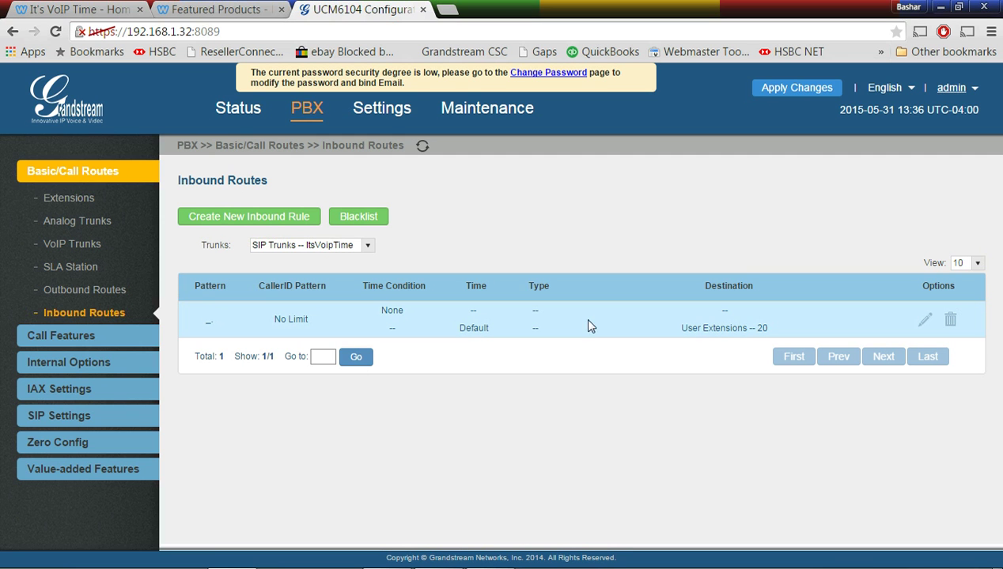
click(924, 319)
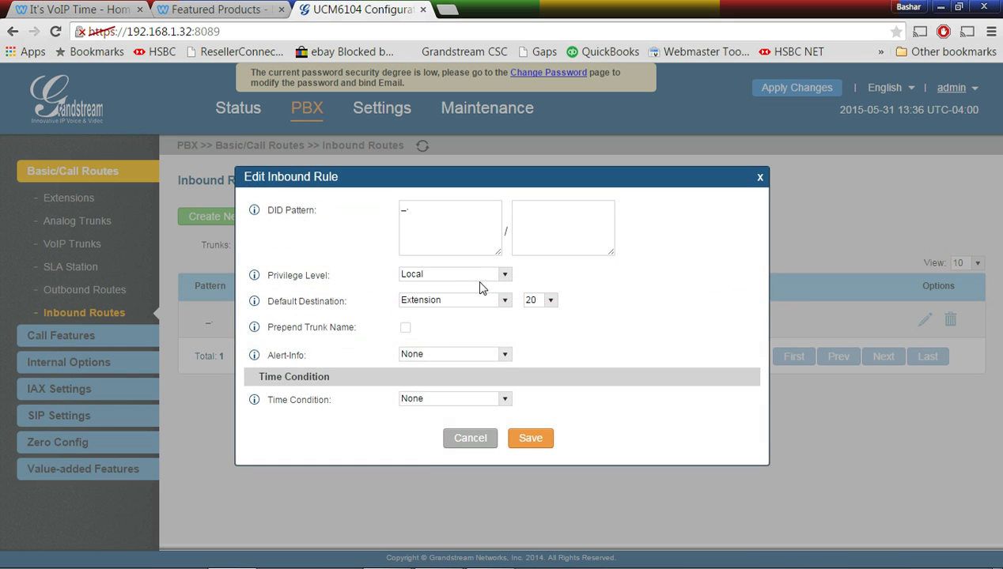
click(503, 301)
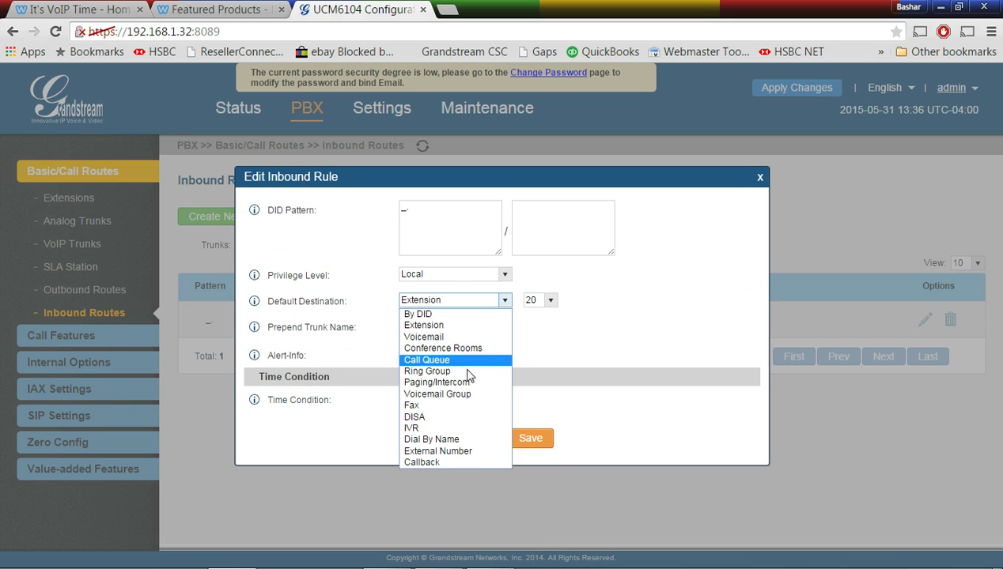
click(434, 430)
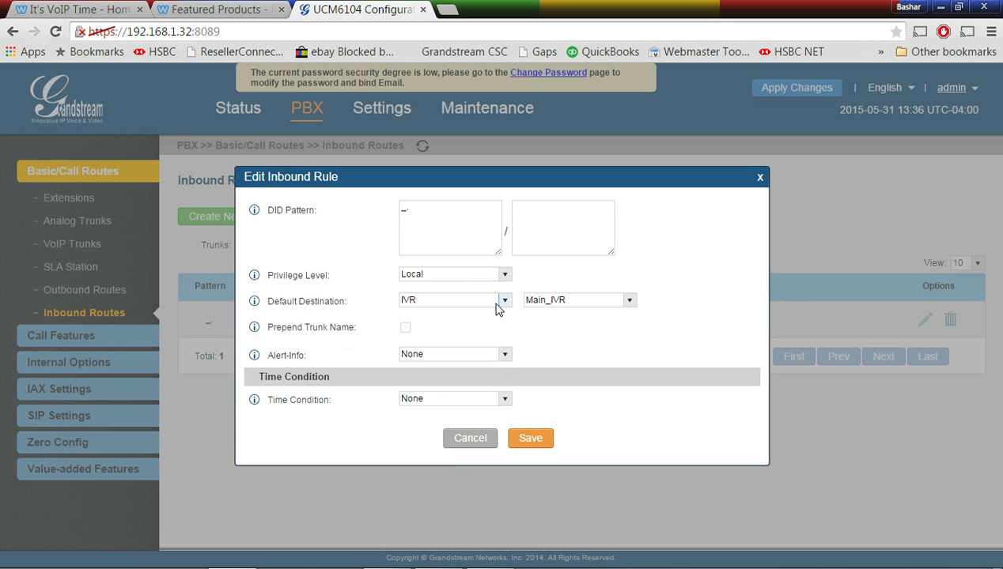
click(531, 439)
click(553, 278)
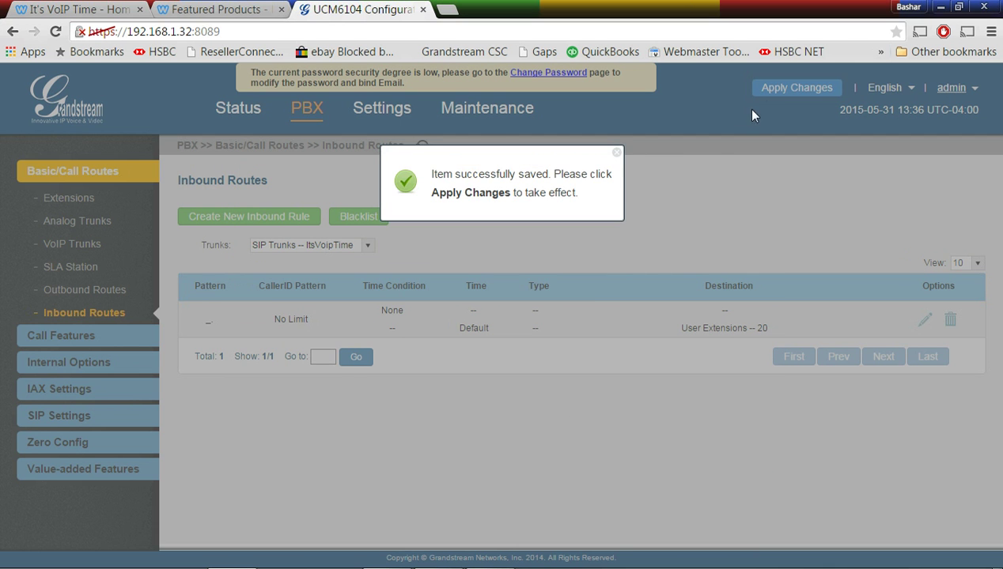
click(810, 91)
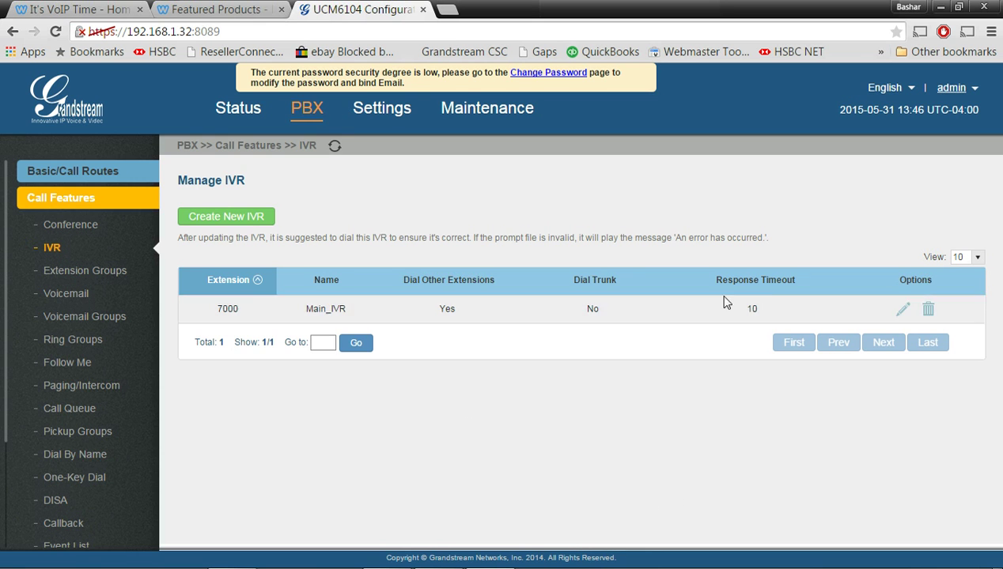
Review the inbound rule targeting Main_IVR without changes, then go to Call Features
click(309, 115)
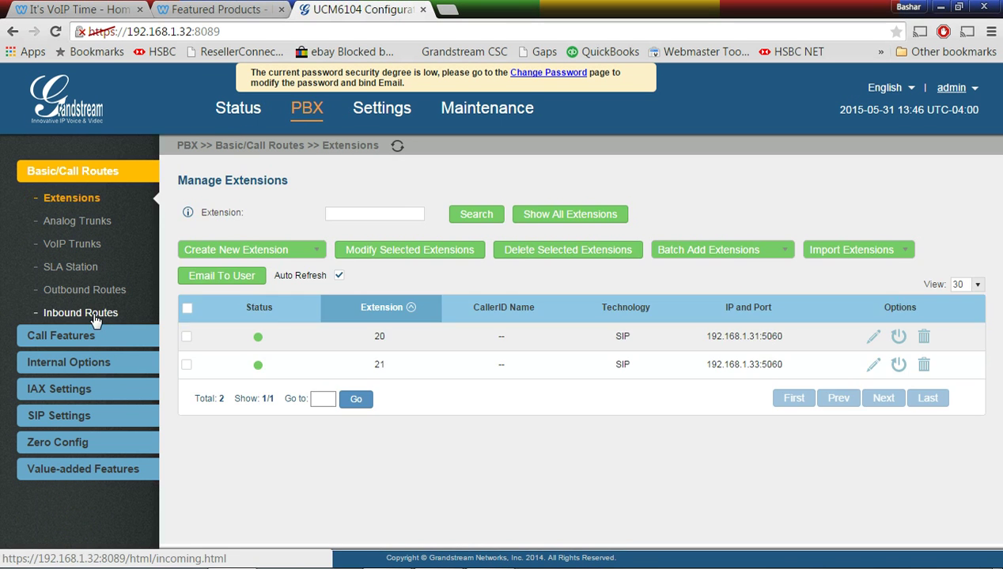
click(85, 313)
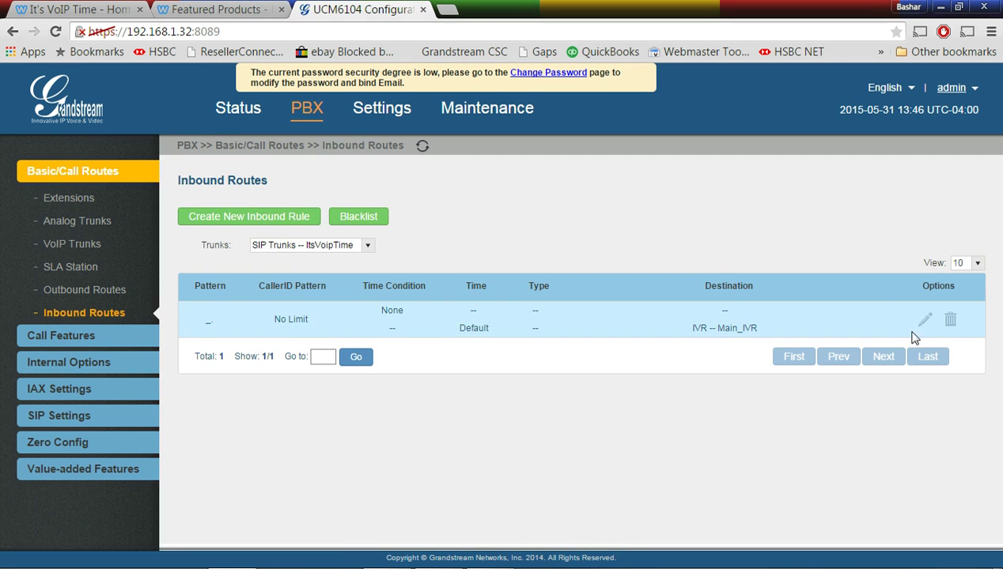
click(924, 320)
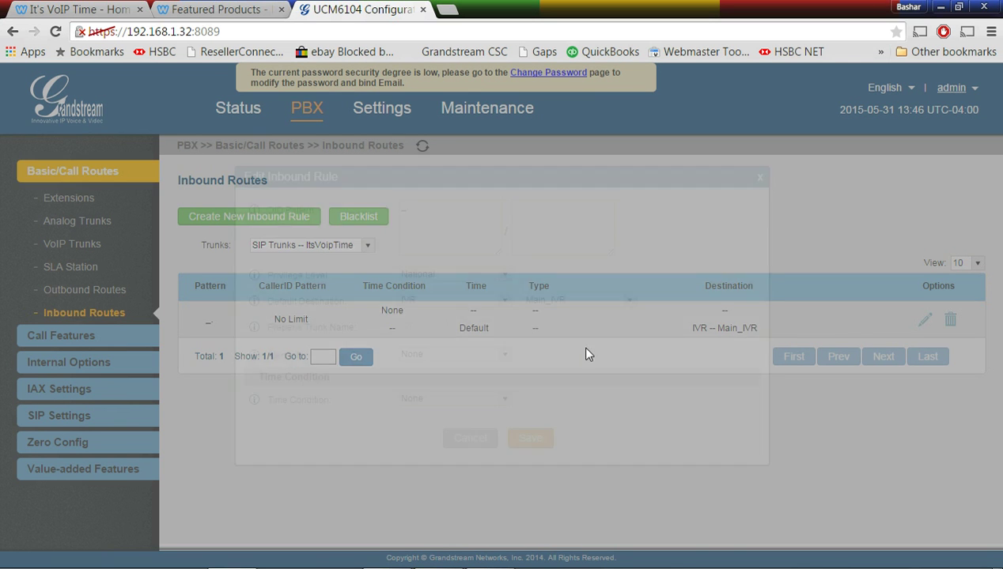
click(762, 187)
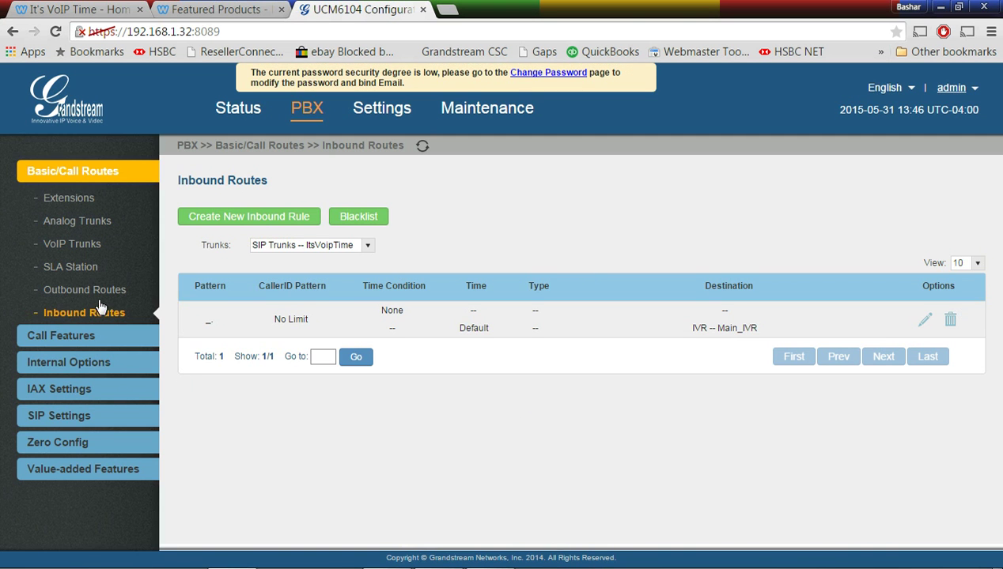
click(66, 345)
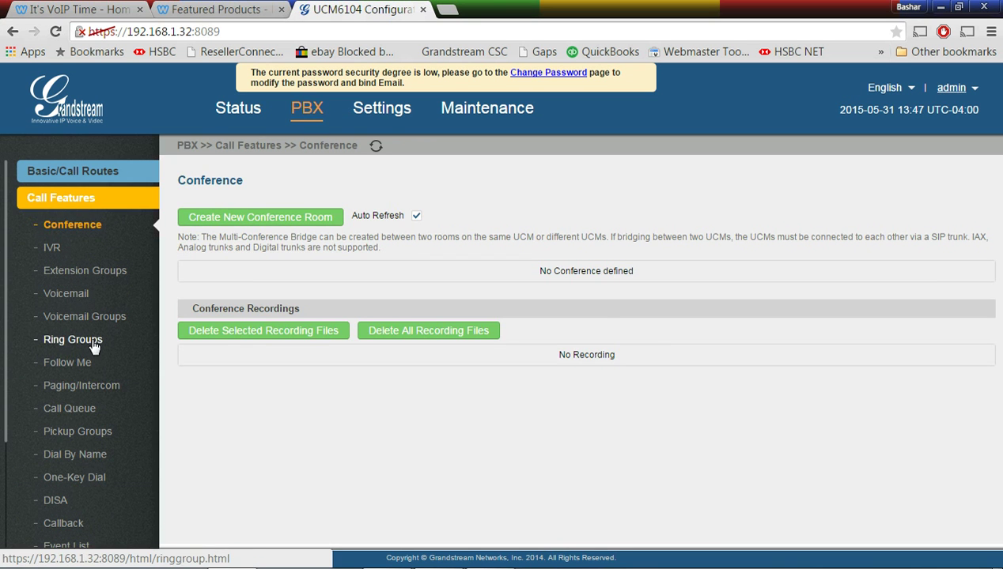
Start a new ring group Main at extension 6400 with members 20 and 21
click(95, 342)
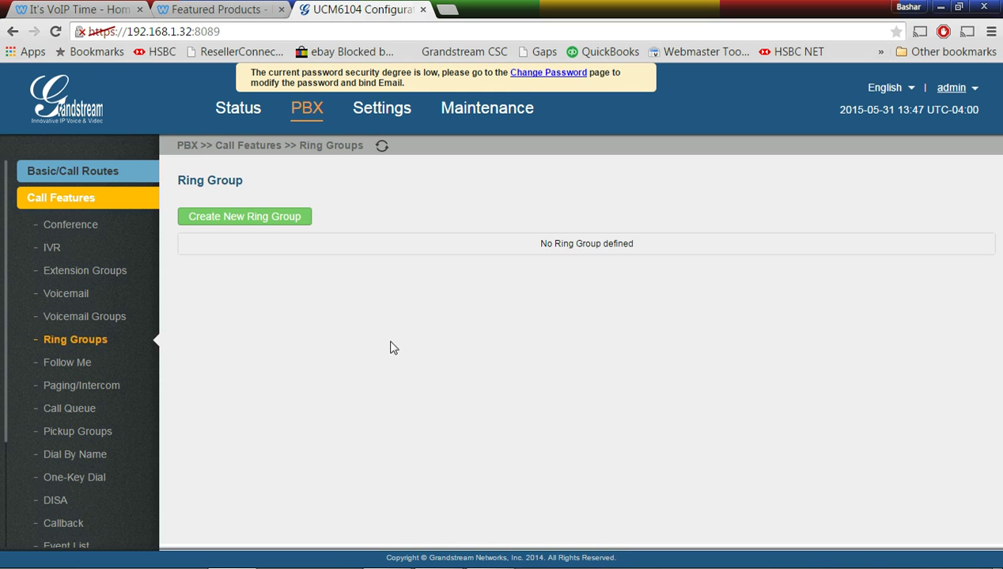
click(283, 214)
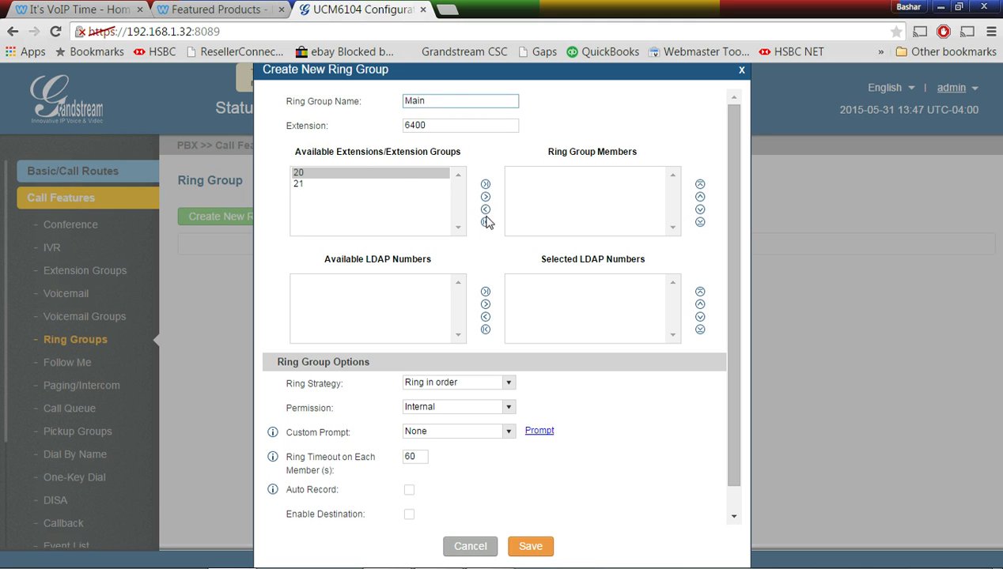
click(485, 186)
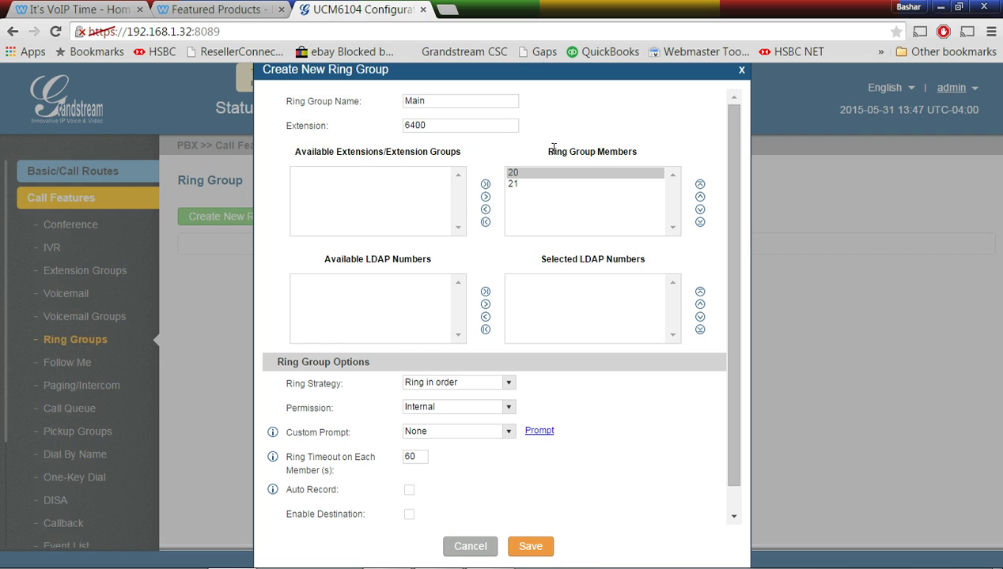
scroll(338, 297, down, 1)
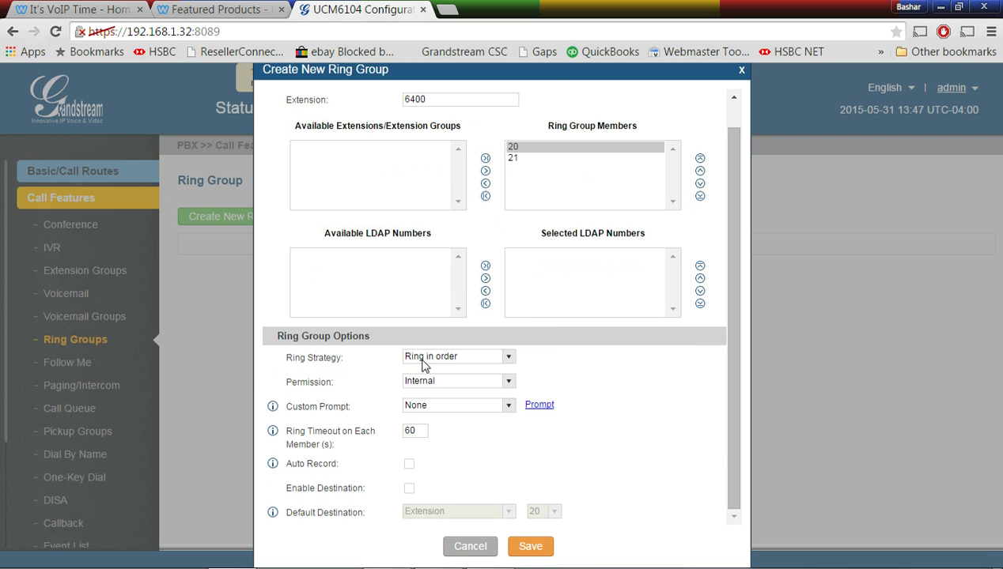
Keep Ring in order strategy, set Local permission, adjust the ring timeout, and save
click(509, 356)
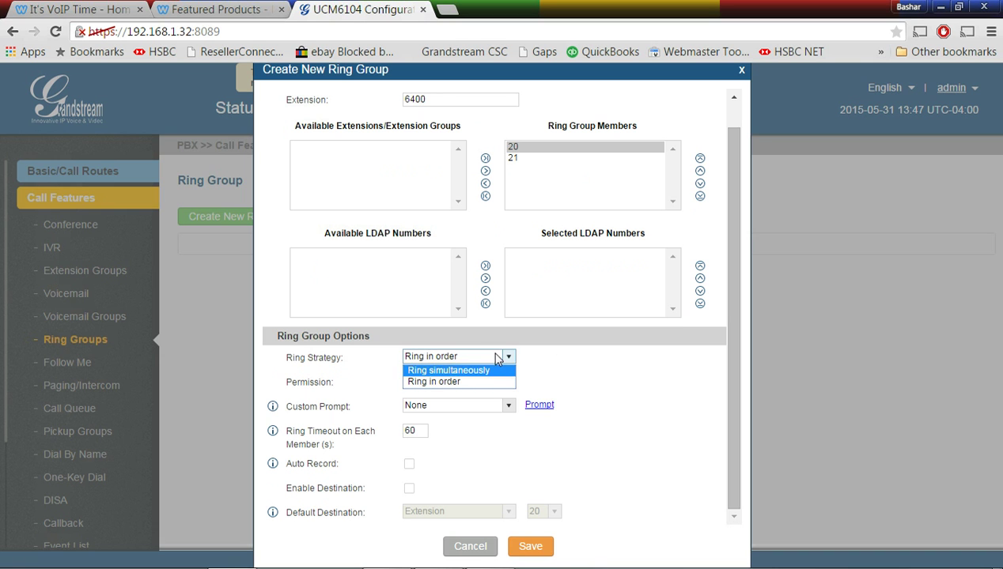
click(604, 367)
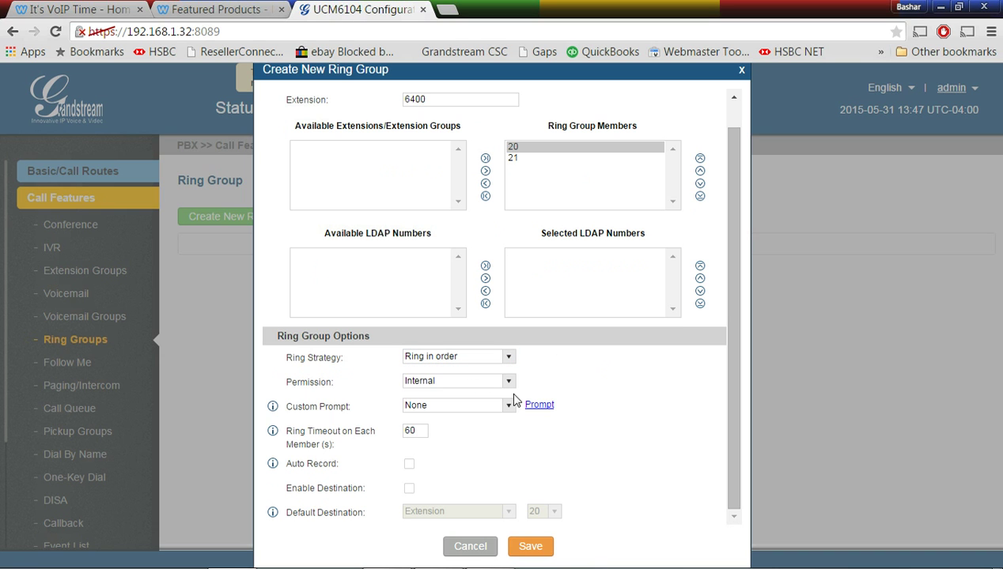
click(510, 381)
click(439, 404)
double_click(415, 431)
text(60)
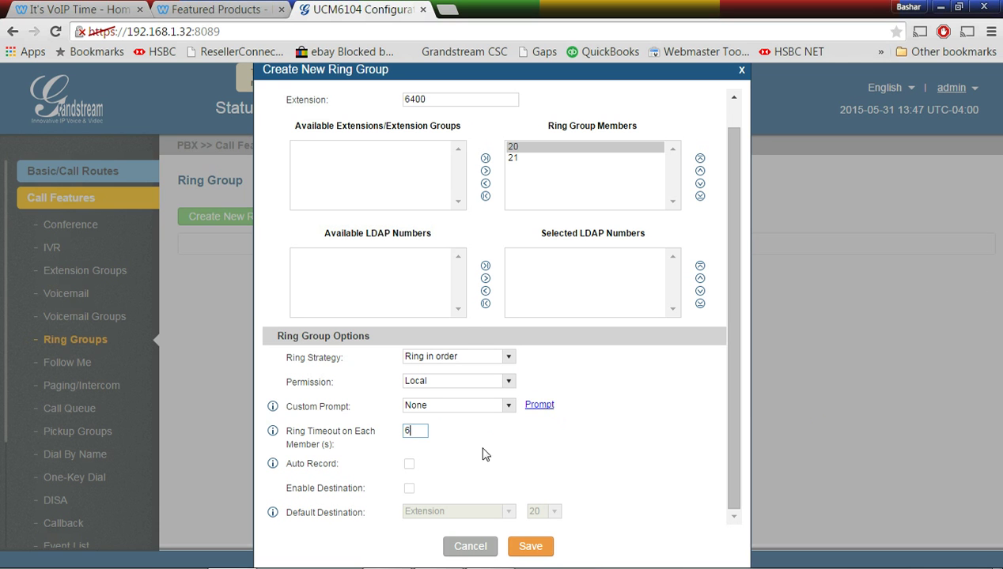
drag(412, 431, 377, 431)
click(528, 546)
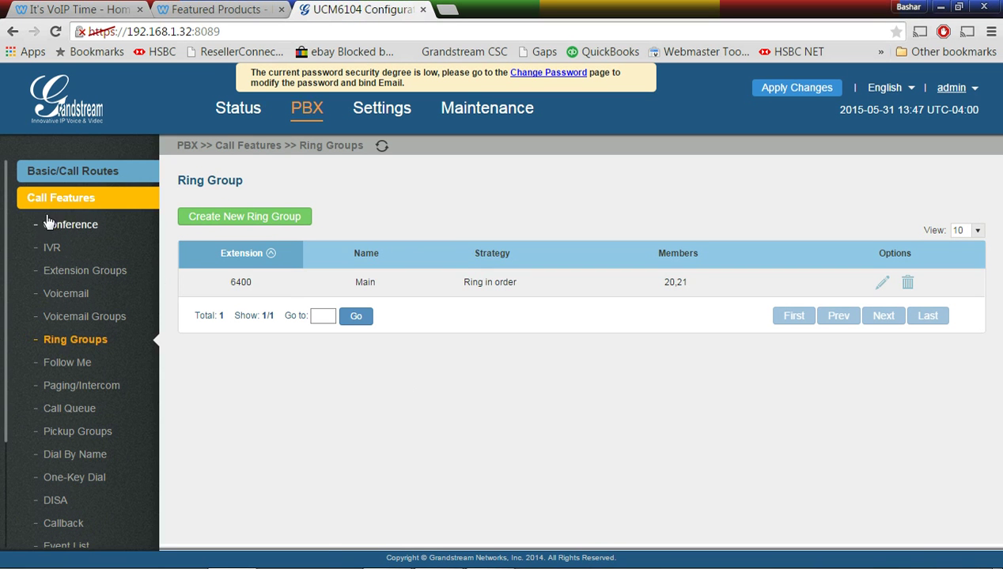
Change the inbound route's default destination to Ring Group Main, save, and apply changes
click(95, 170)
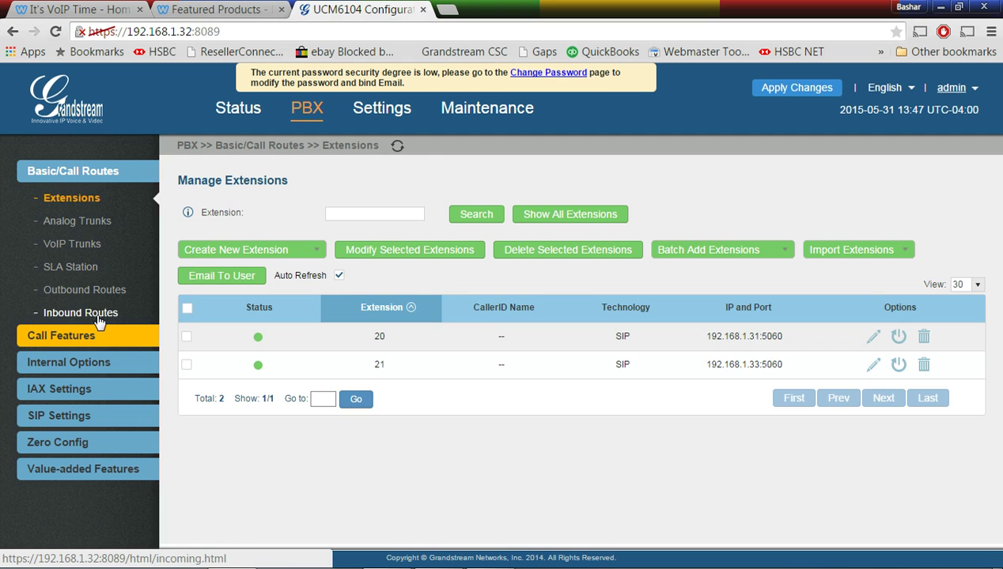
click(77, 312)
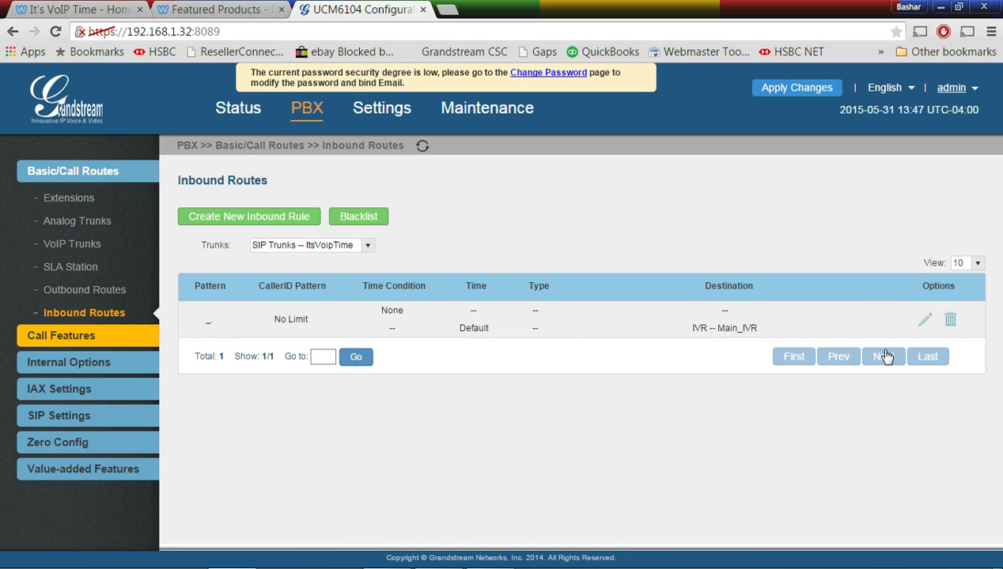
click(924, 319)
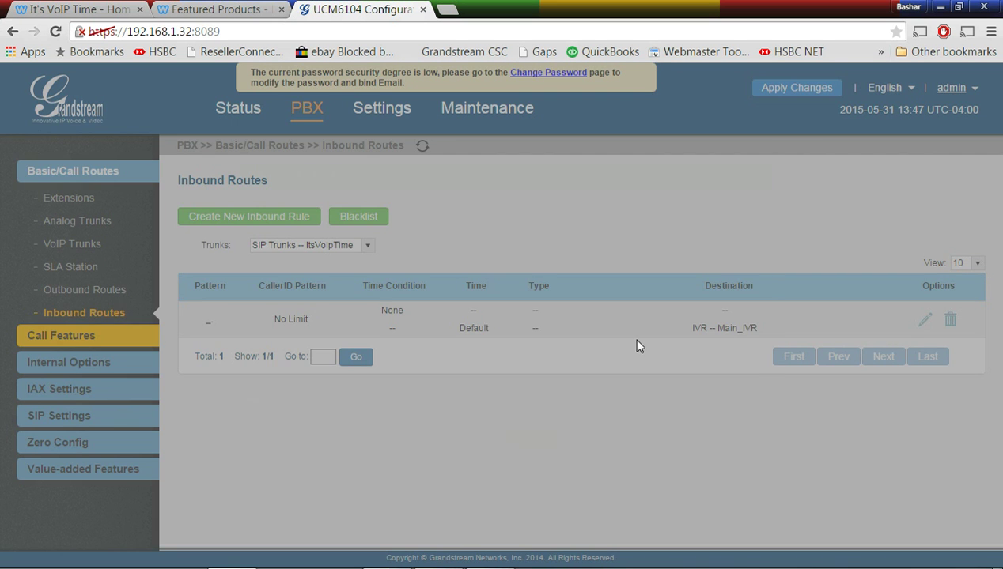
click(503, 301)
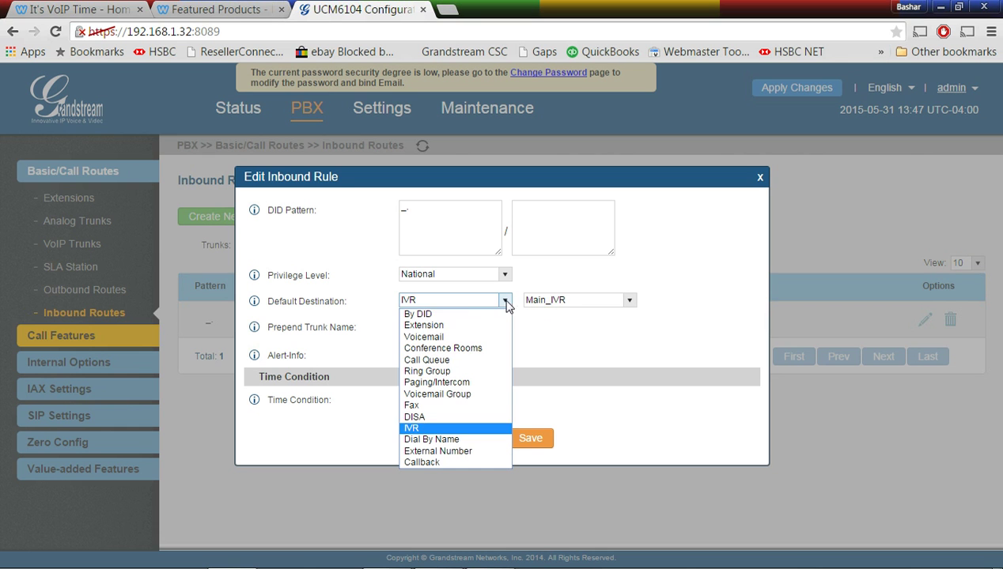
click(437, 371)
click(599, 303)
click(593, 299)
click(532, 439)
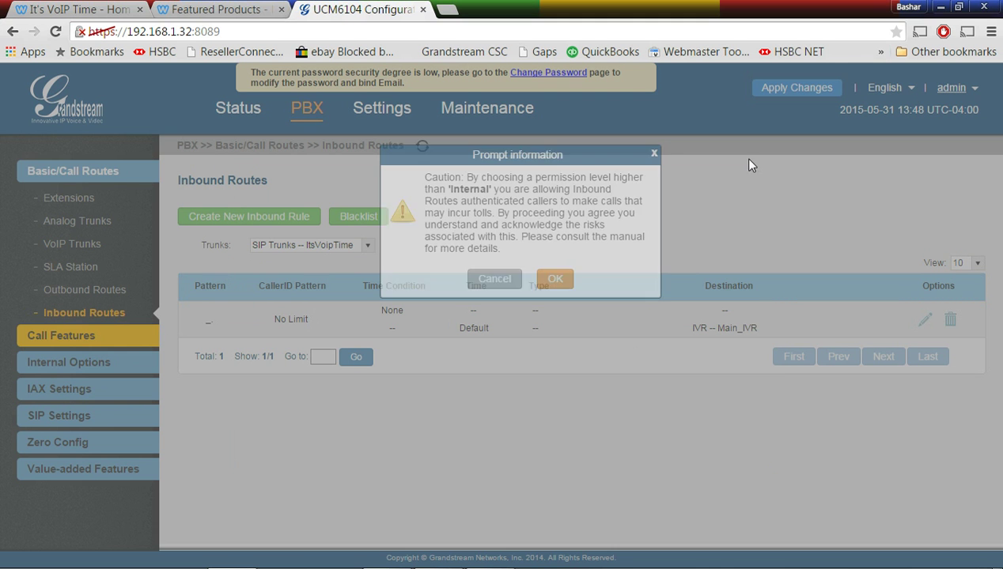
click(554, 279)
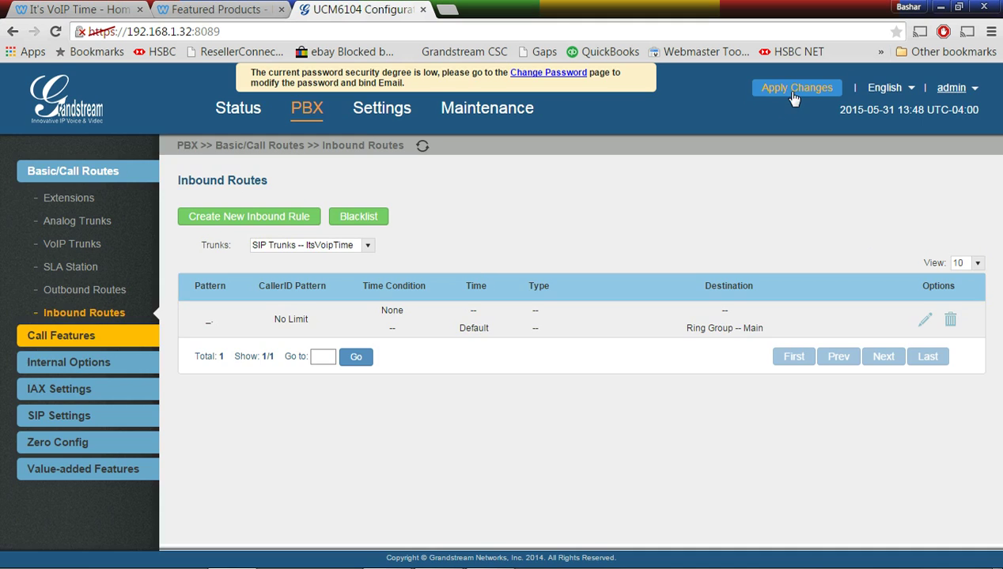
click(794, 92)
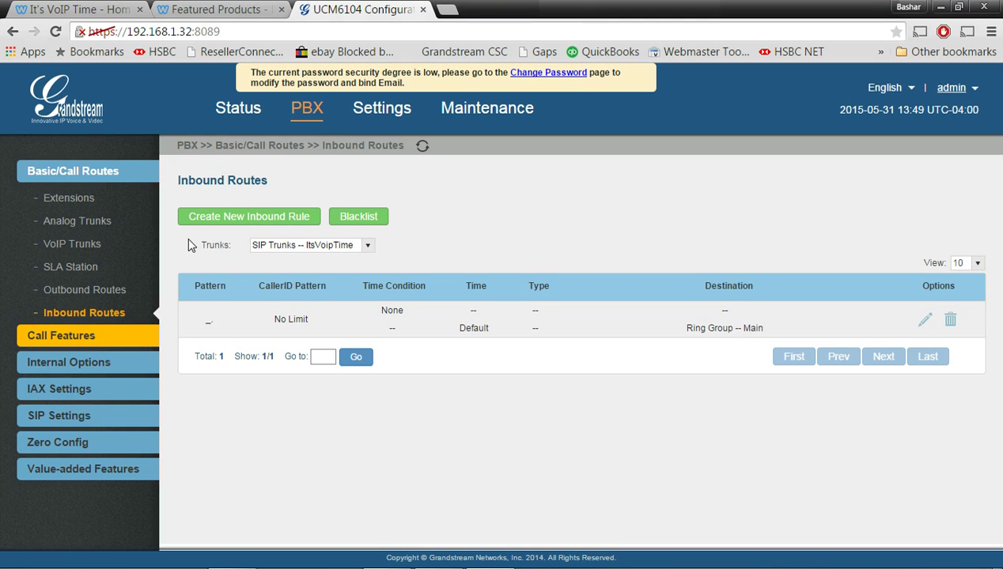
click(234, 111)
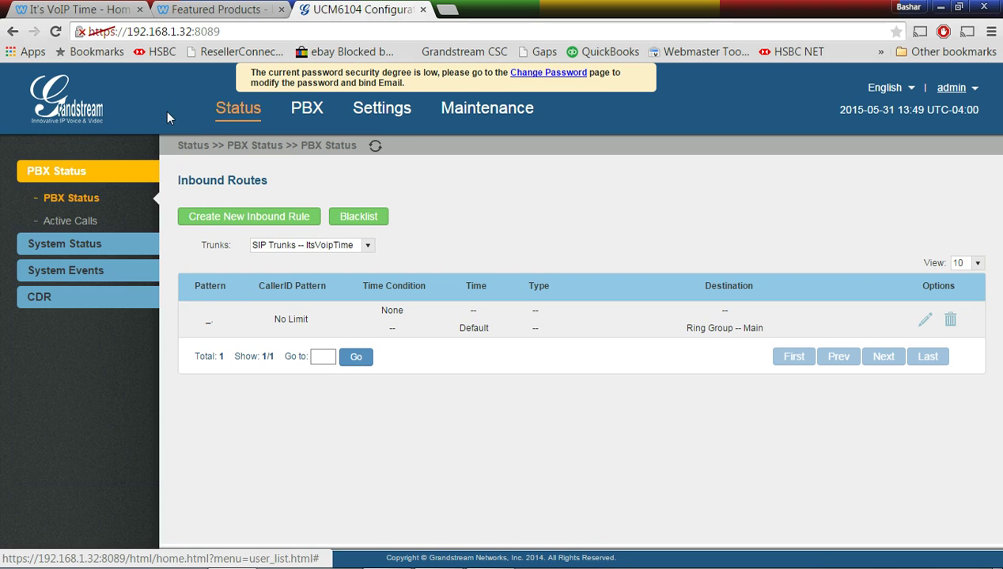
Review PBX Status showing the ItsVoipTime trunk, extensions 20 and 21, and ring group 6400 Main
click(95, 226)
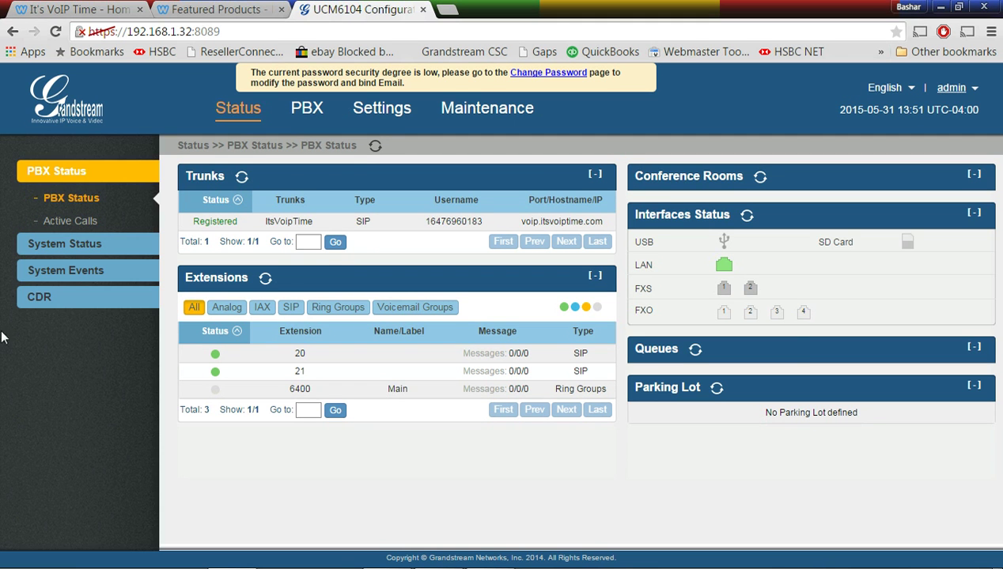
View the Conference page and preview the new conference room form, closing it unsaved
click(309, 109)
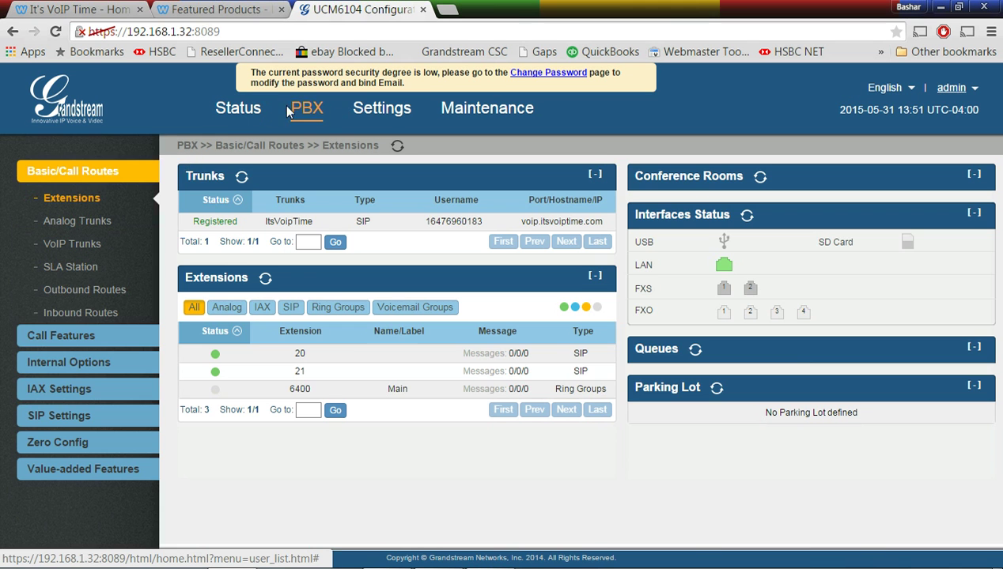
click(81, 345)
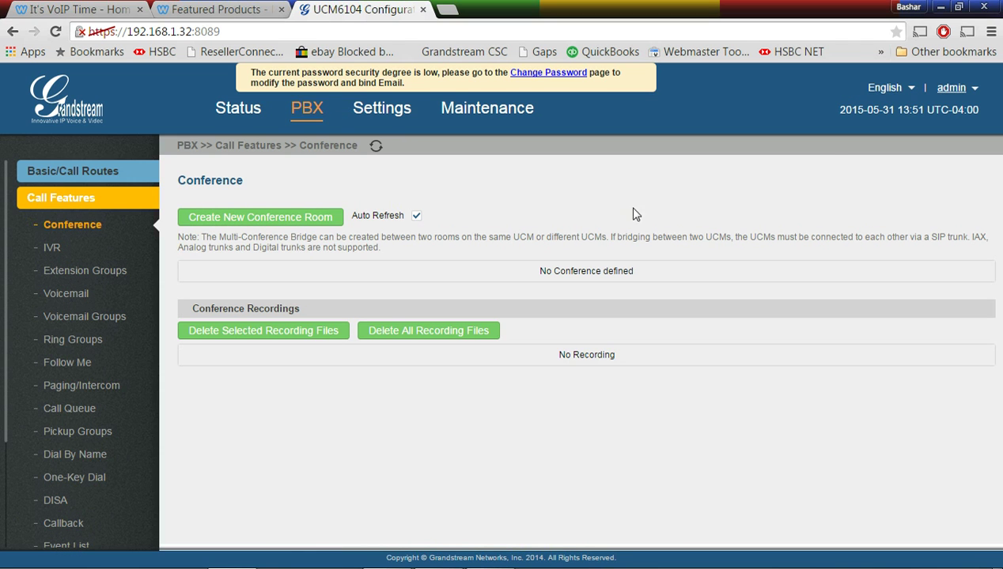
click(297, 216)
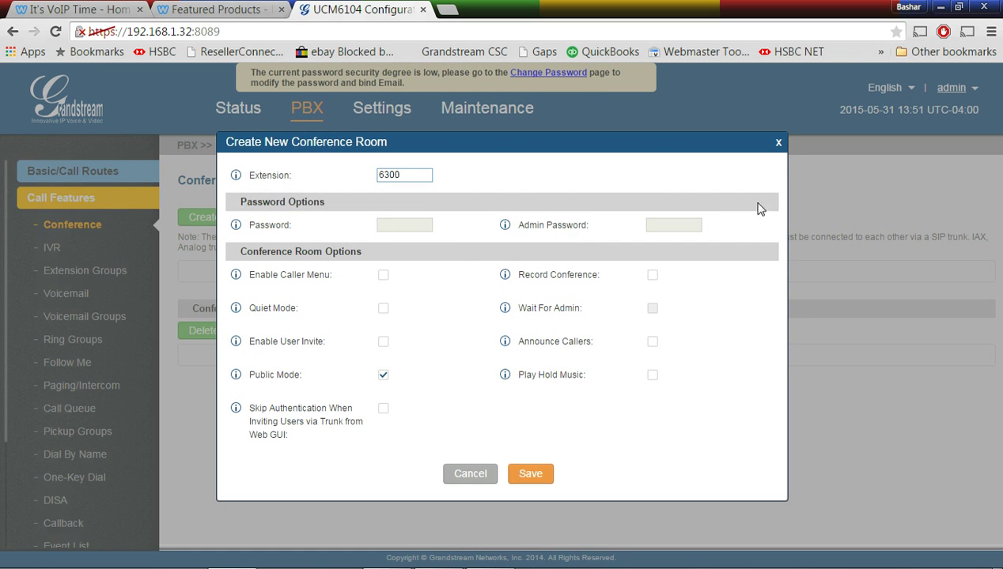
click(779, 144)
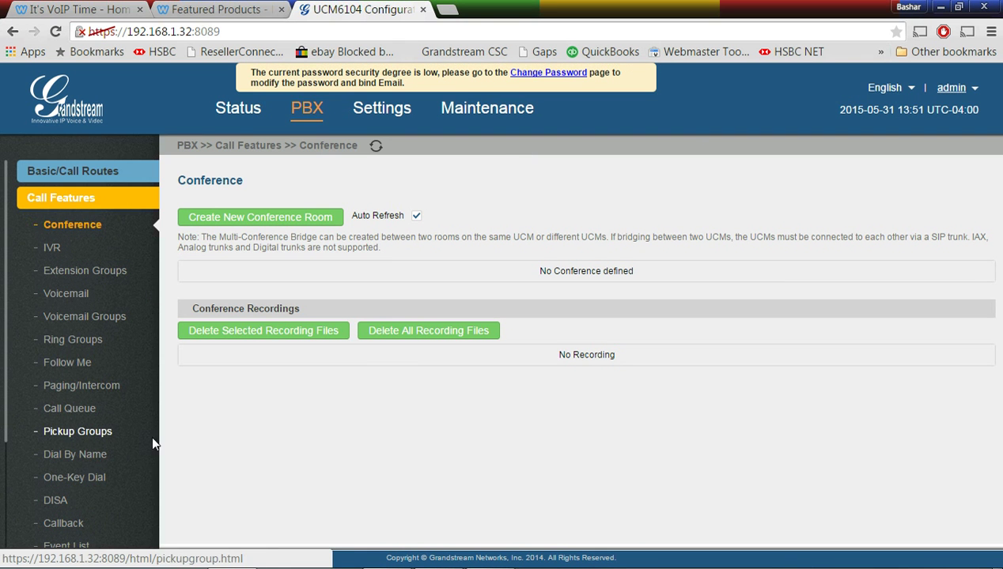
Preview a 1-Way Paging group form without saving, then view the empty Call Queue page
click(85, 386)
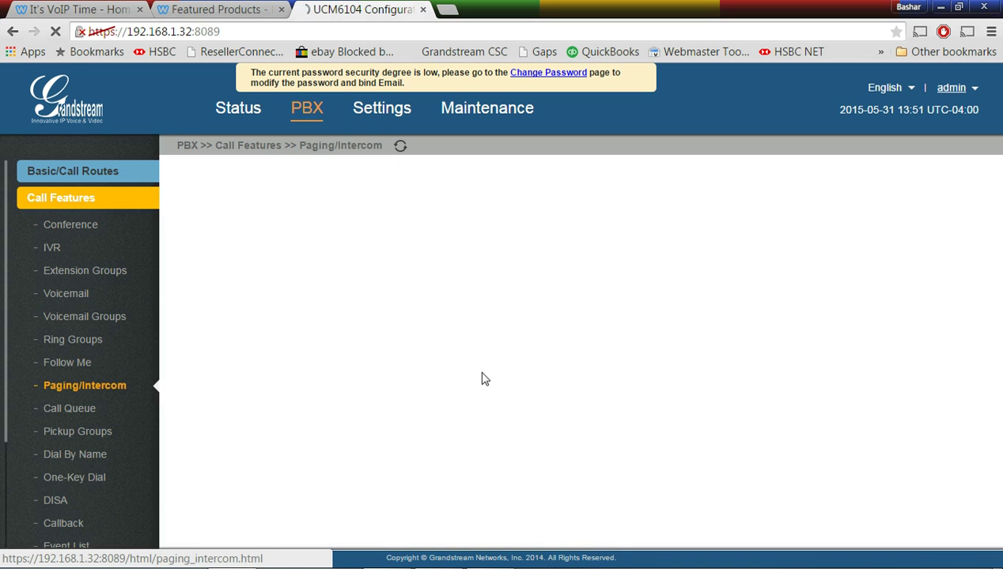
click(297, 222)
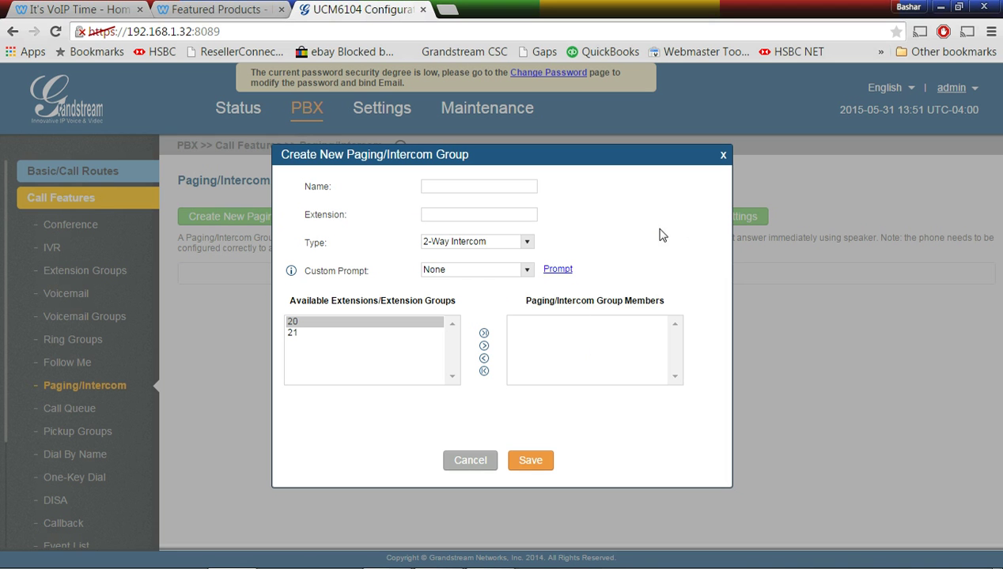
click(526, 242)
click(490, 267)
click(722, 155)
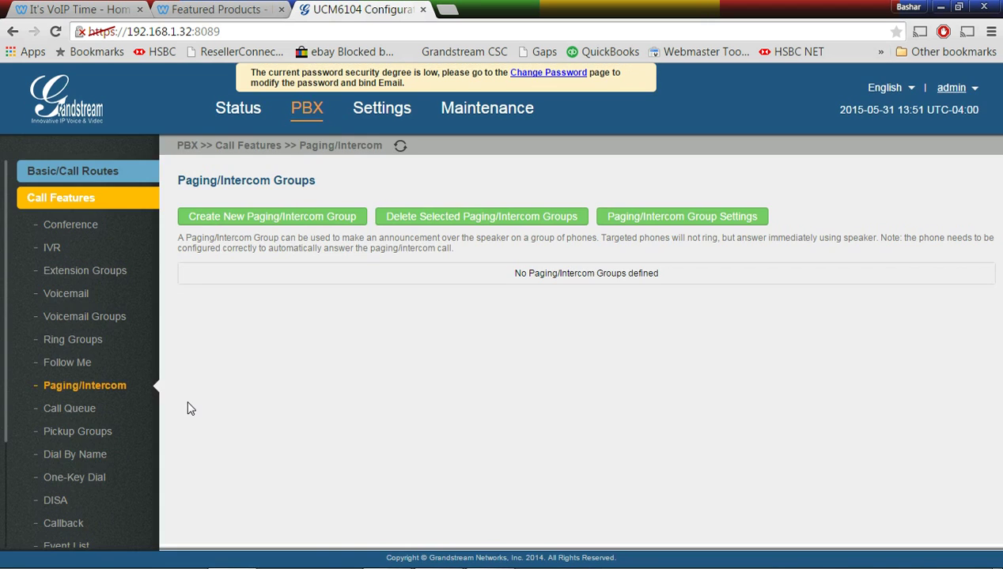
click(71, 408)
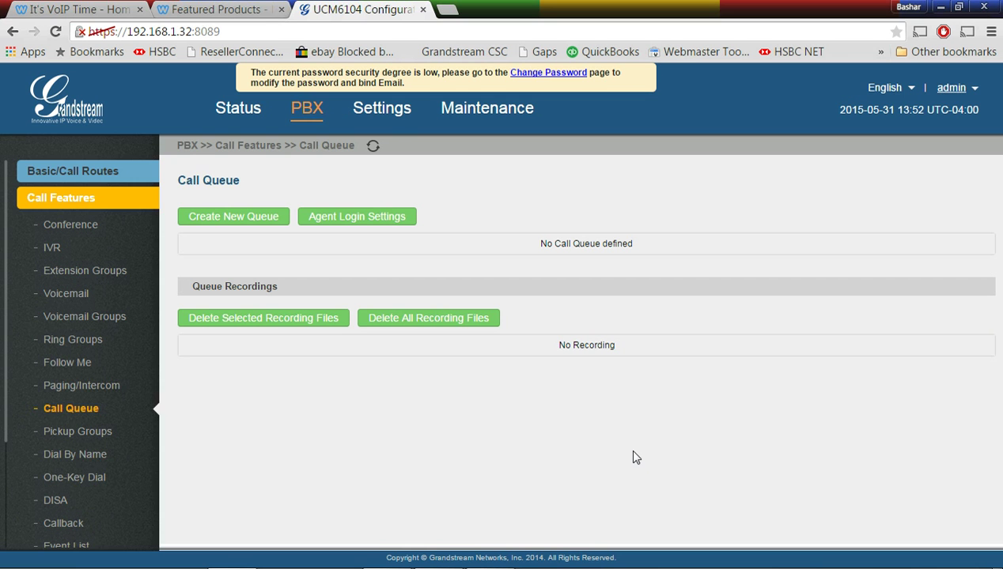
Look through the Dial By Name, One-Key Dial and DISA feature pages
scroll(118, 459, down, 1)
click(102, 412)
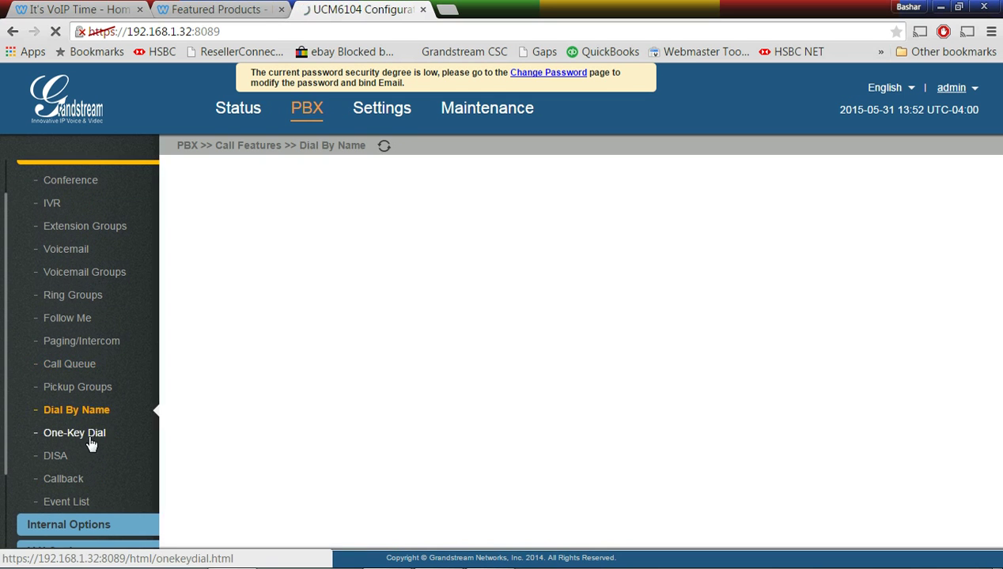
click(89, 435)
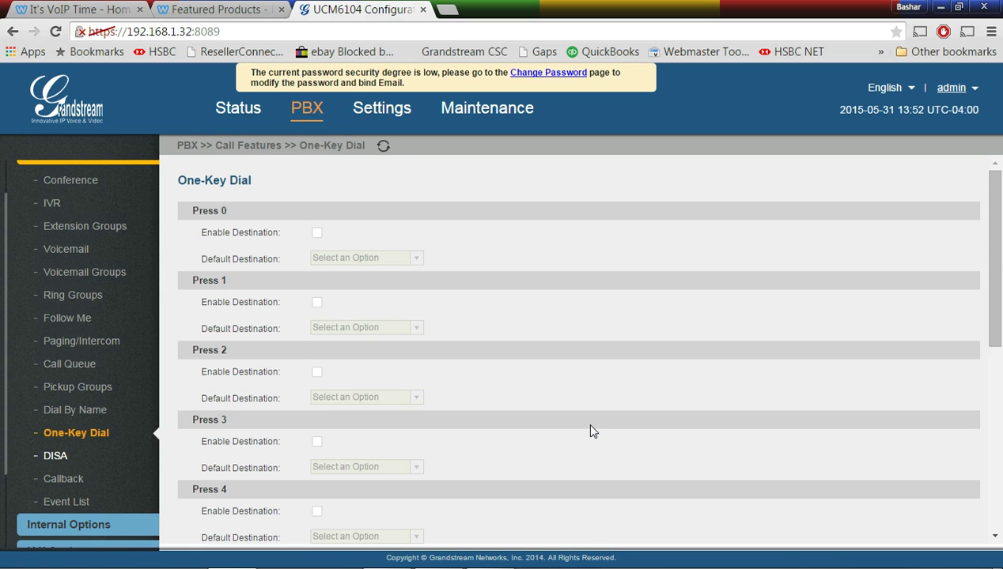
click(89, 456)
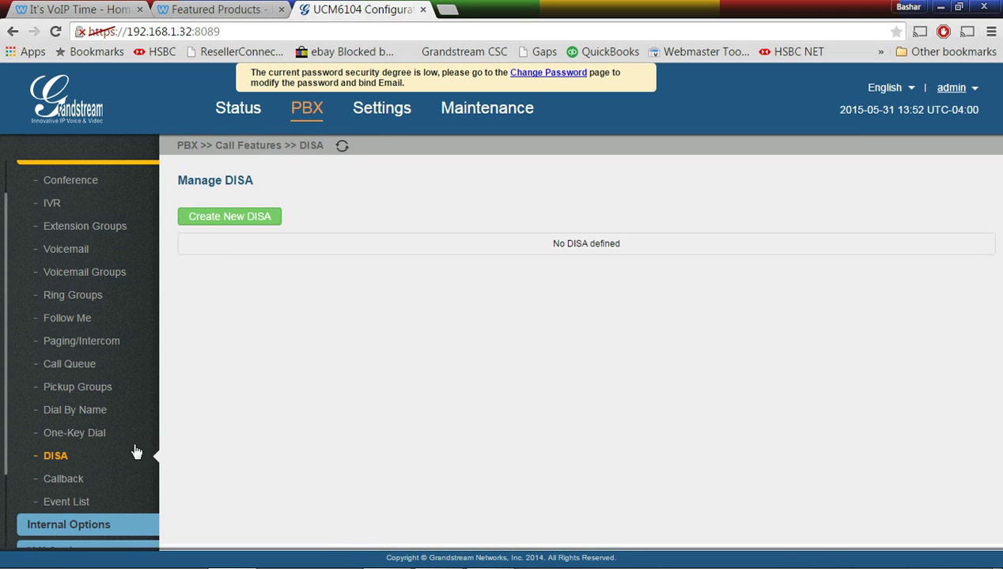
Glance at the Status and Settings tabs, then open the empty Fax Sending page
scroll(119, 459, down, 2)
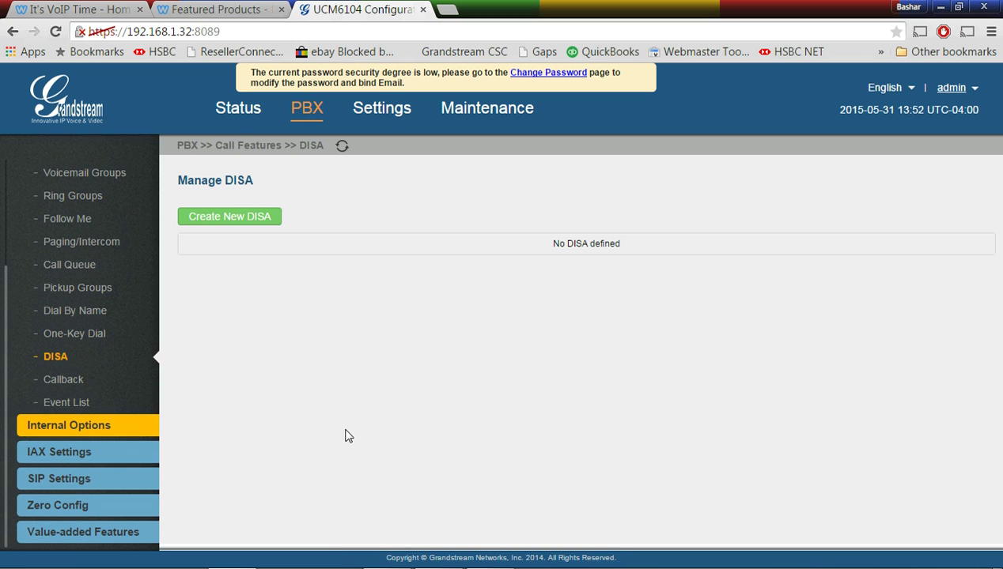
click(241, 115)
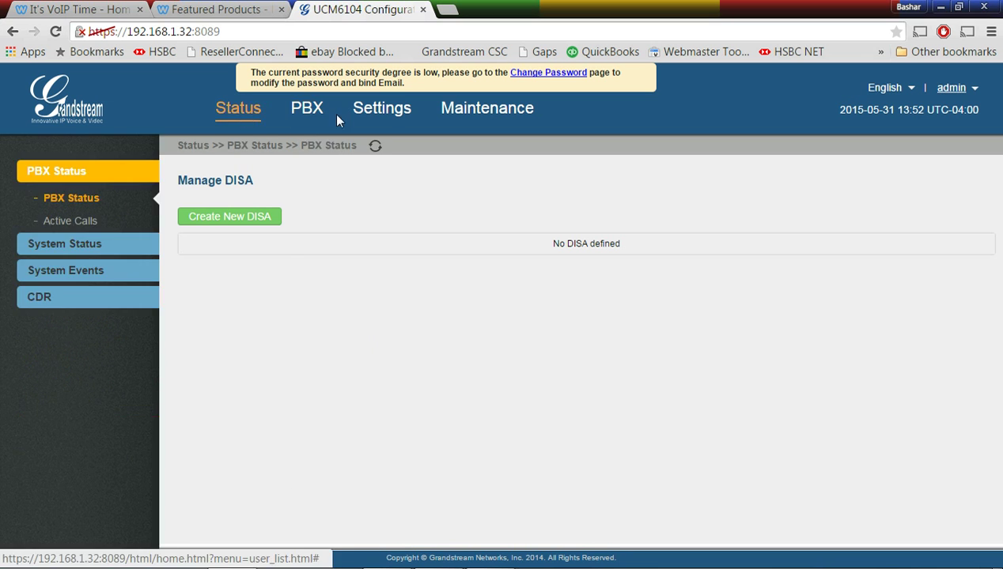
click(388, 115)
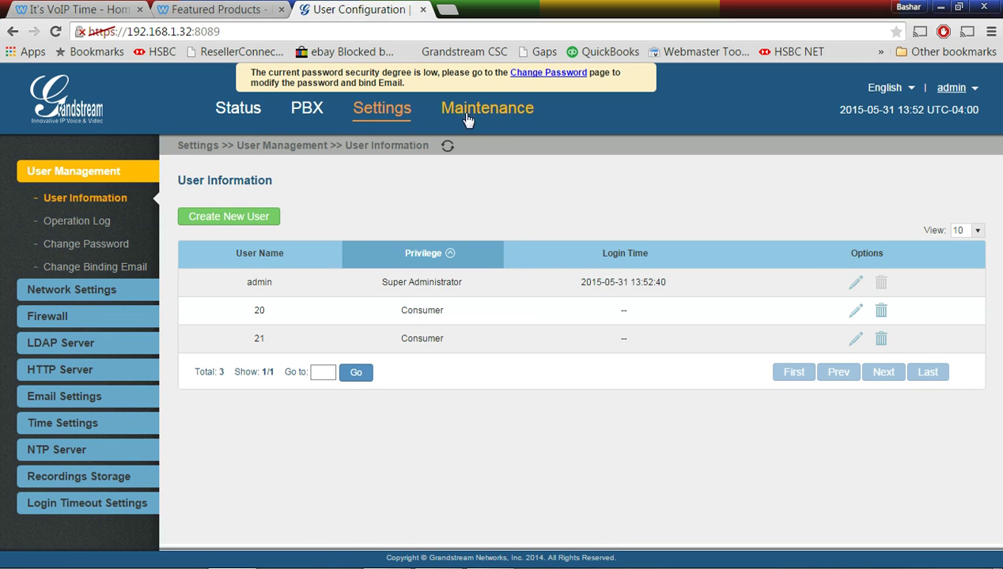
click(314, 114)
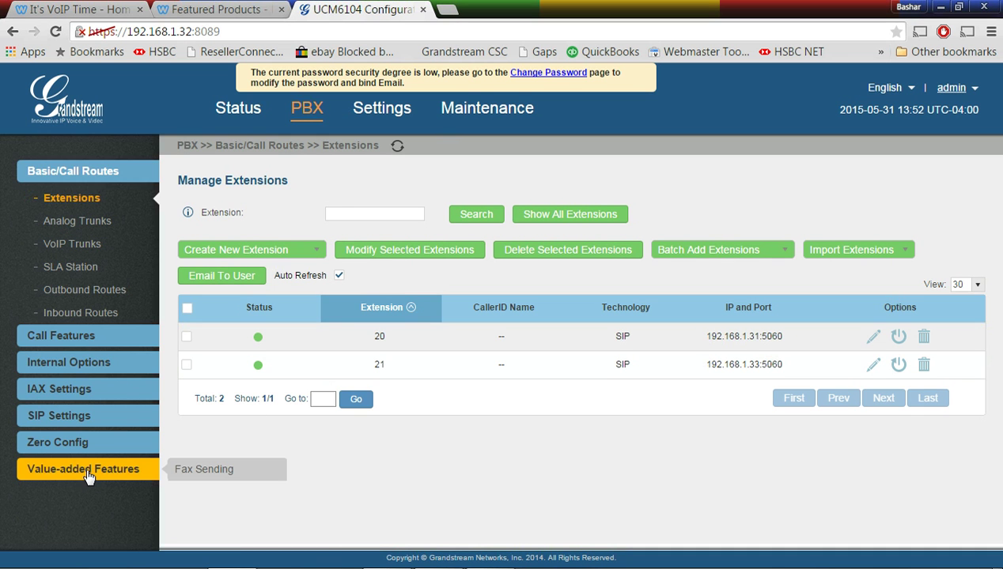
click(87, 471)
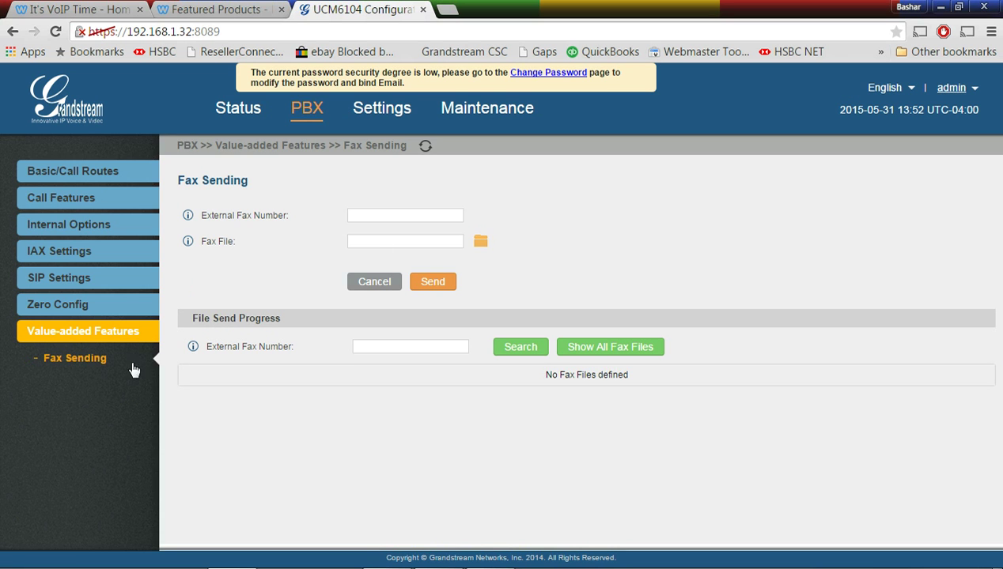
click(373, 212)
click(479, 243)
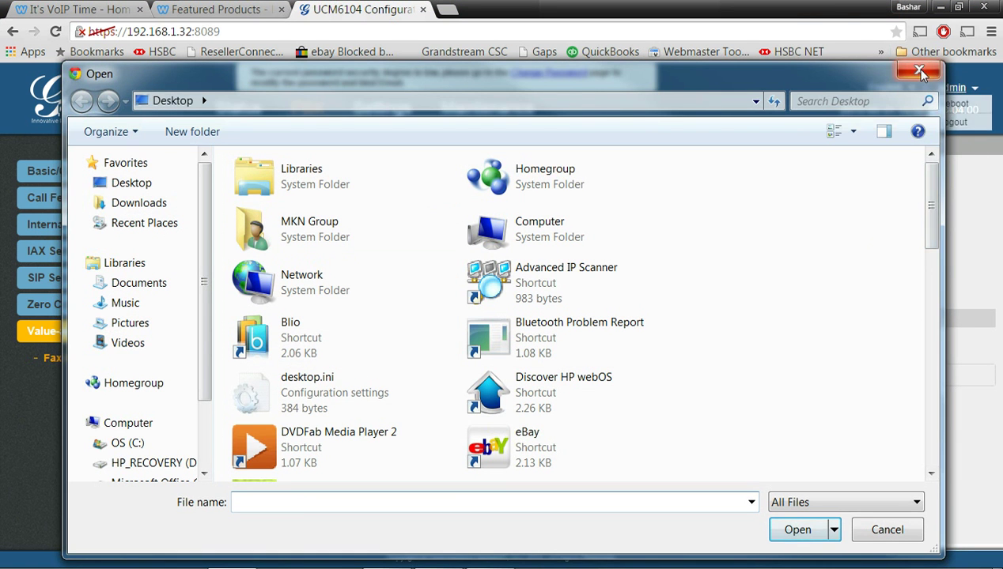
click(919, 72)
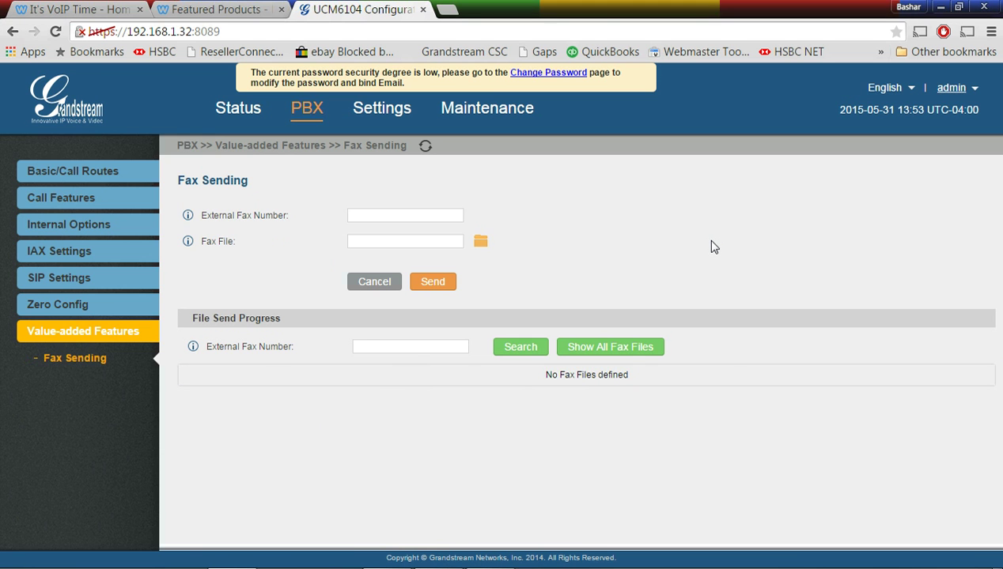
Switch through the Featured Products, UCM6104 and It's VoIP Time browser tabs
click(199, 9)
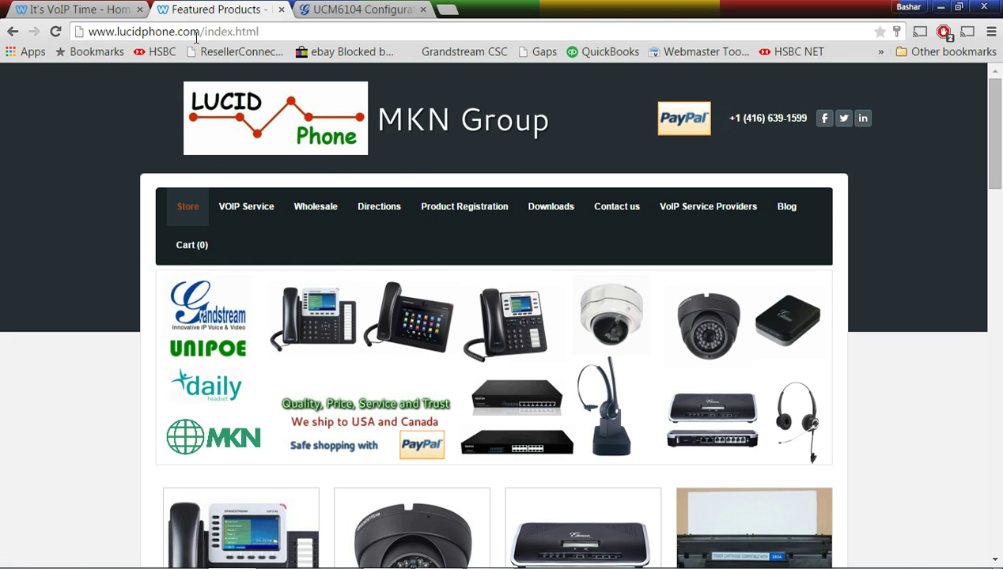
click(360, 9)
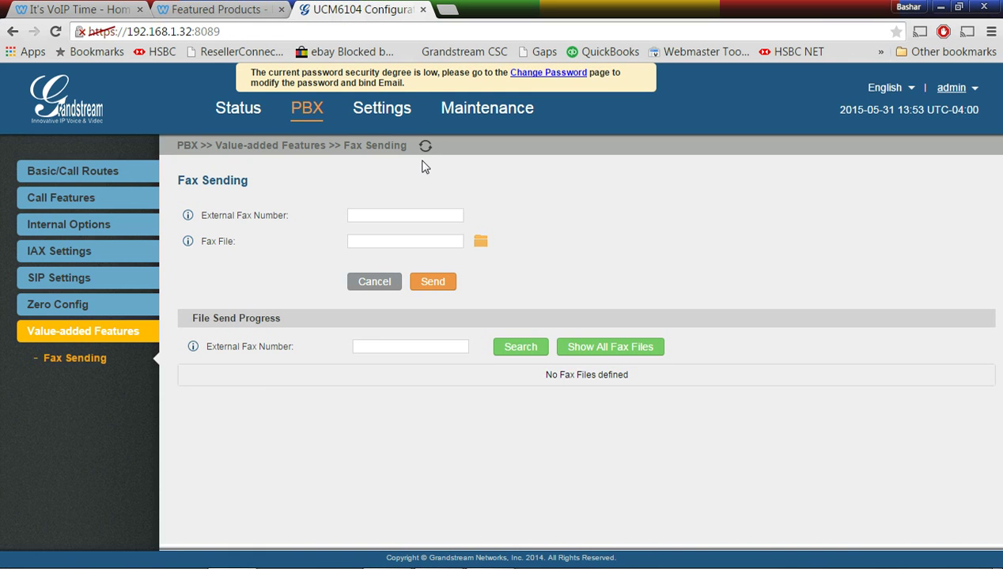
click(79, 10)
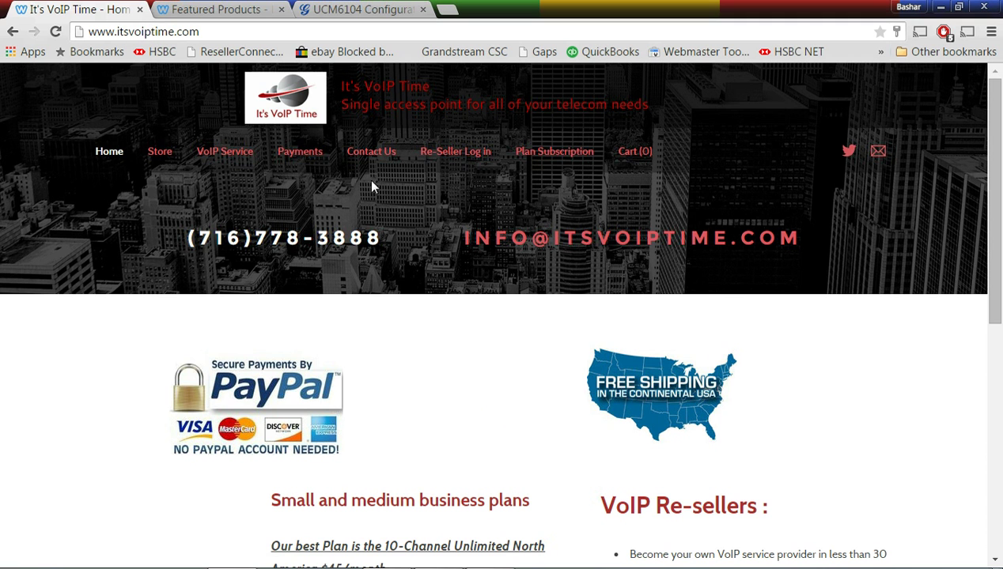
Open It's VoIP Time's VoIP Service page and browse plans like Unlimited USA at $15/month
click(234, 157)
scroll(403, 204, down, 3)
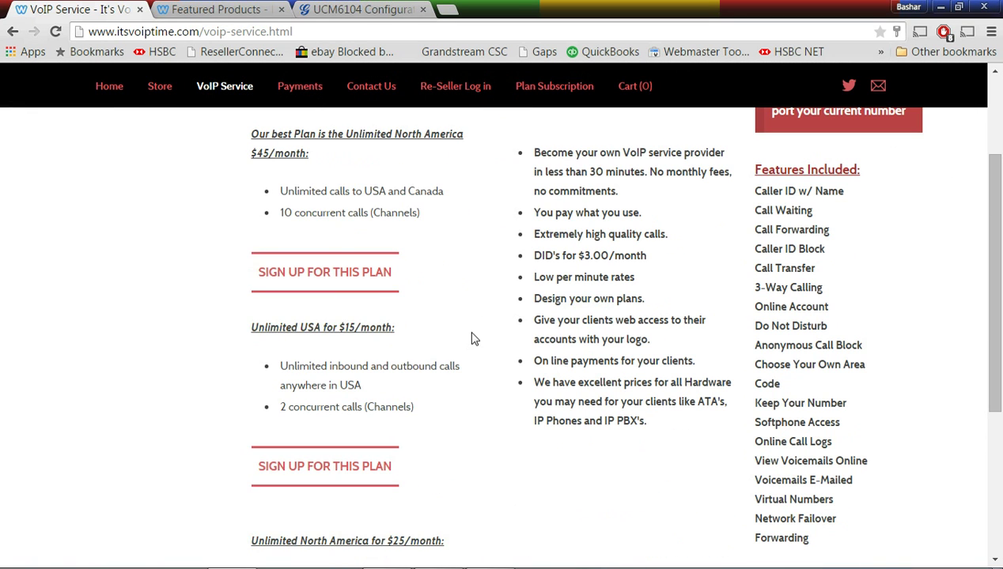
scroll(472, 341, down, 2)
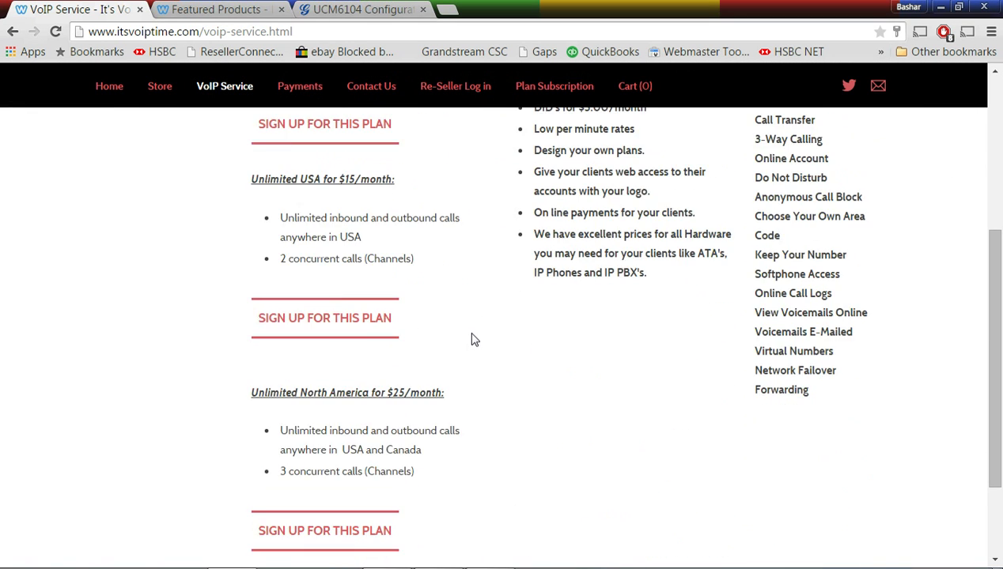
scroll(472, 341, up, 4)
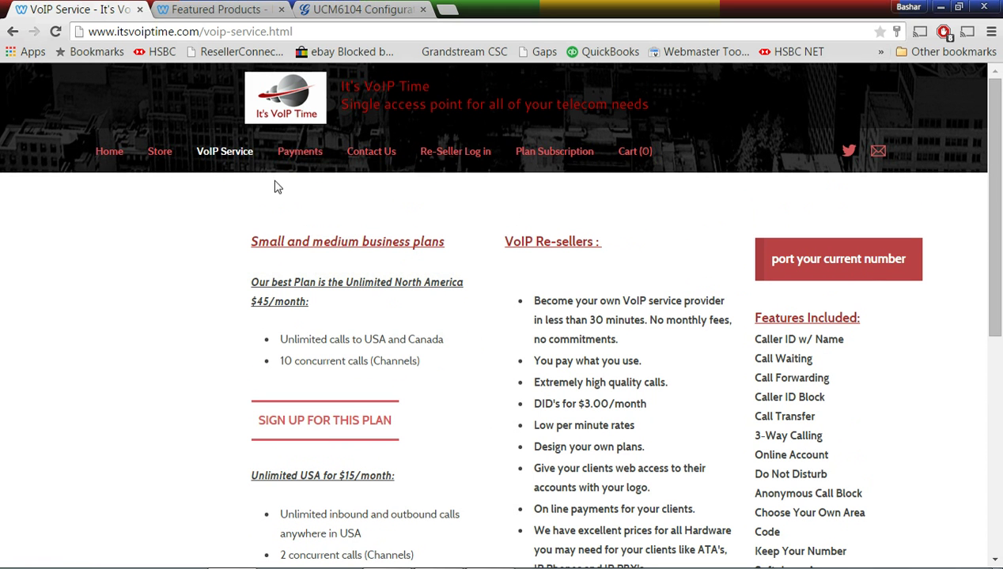